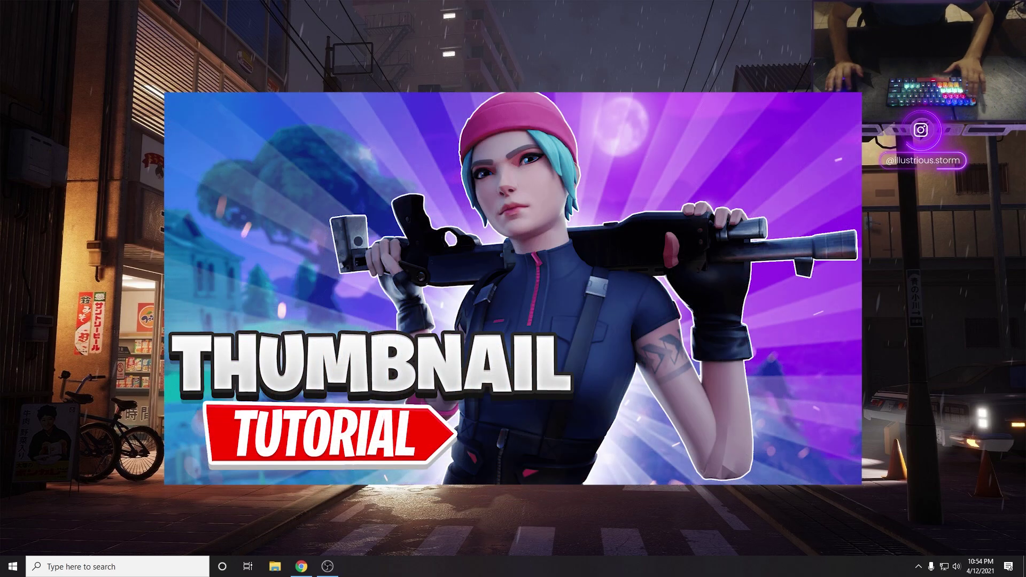
Step: Launch Adobe Photoshop by searching 'phot' from the Windows taskbar
left_click(140, 570)
type("phot")
key("Return")
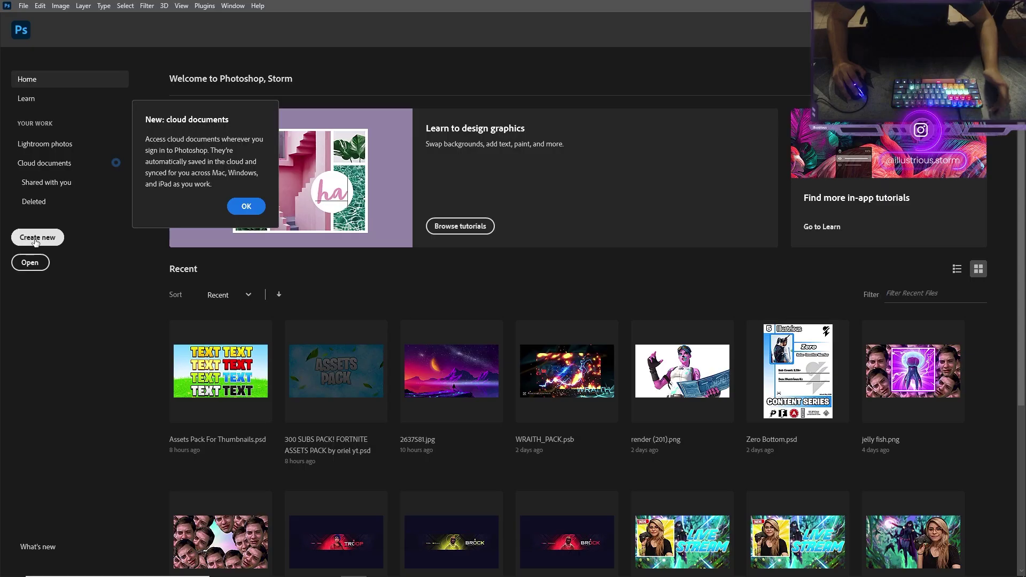
Step: Create a new 1920 × 1080 px, 300 ppi document, keeping Pixels as the units
left_click(35, 239)
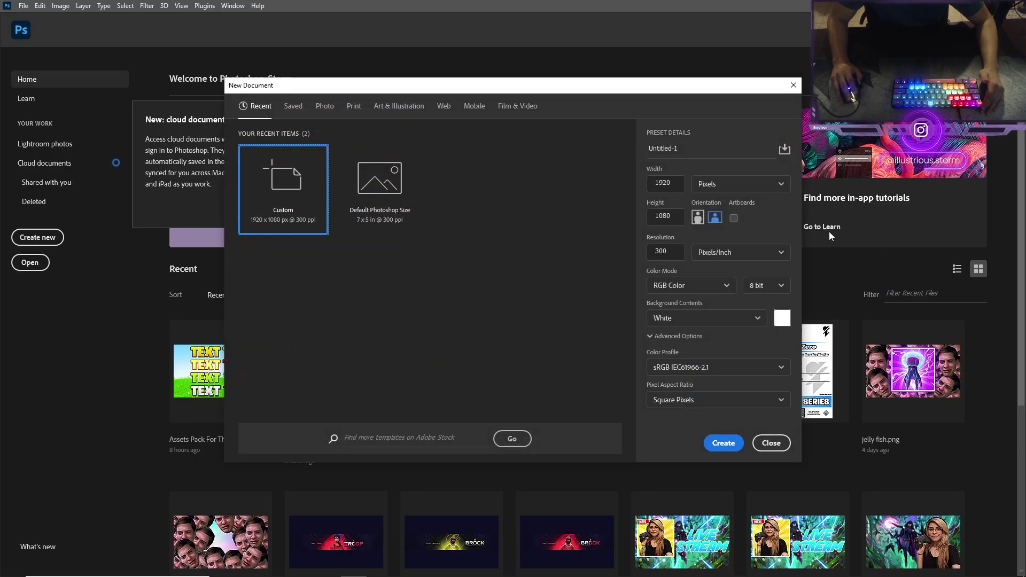
left_click(734, 185)
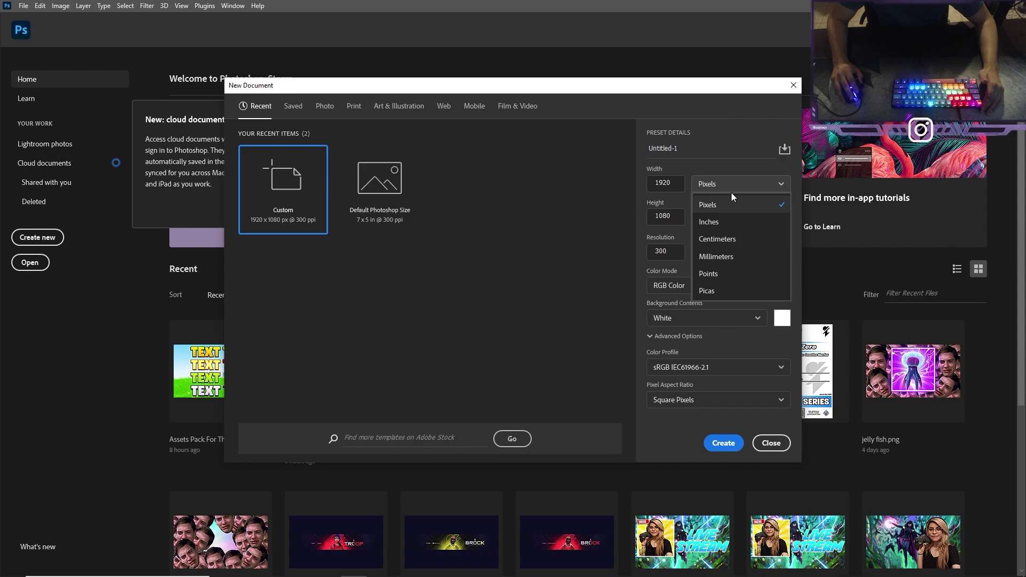
left_click(718, 205)
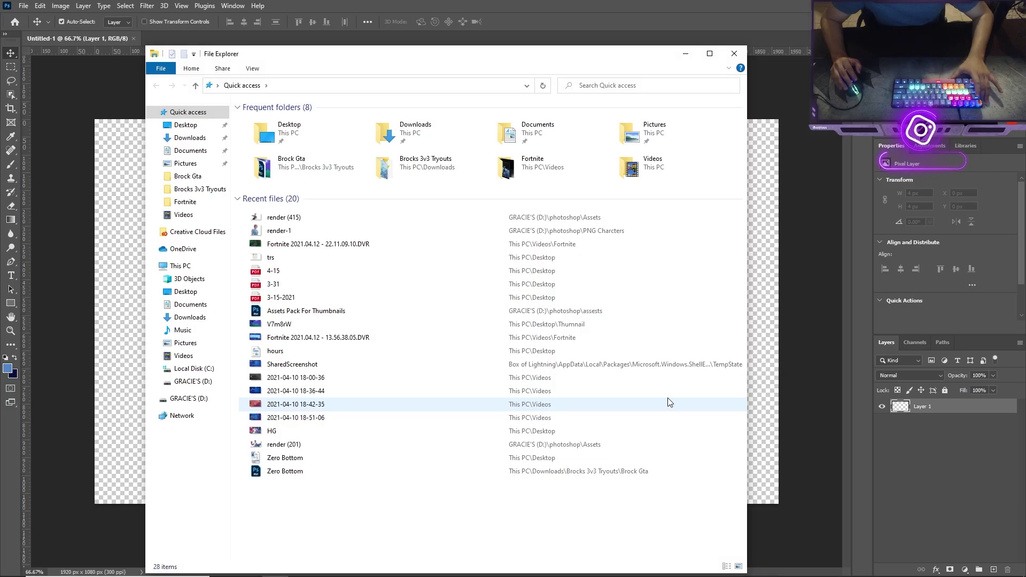
Step: Open the folder containing the render-1 file in File Explorer and browse it
left_click(318, 231)
right_click(318, 230)
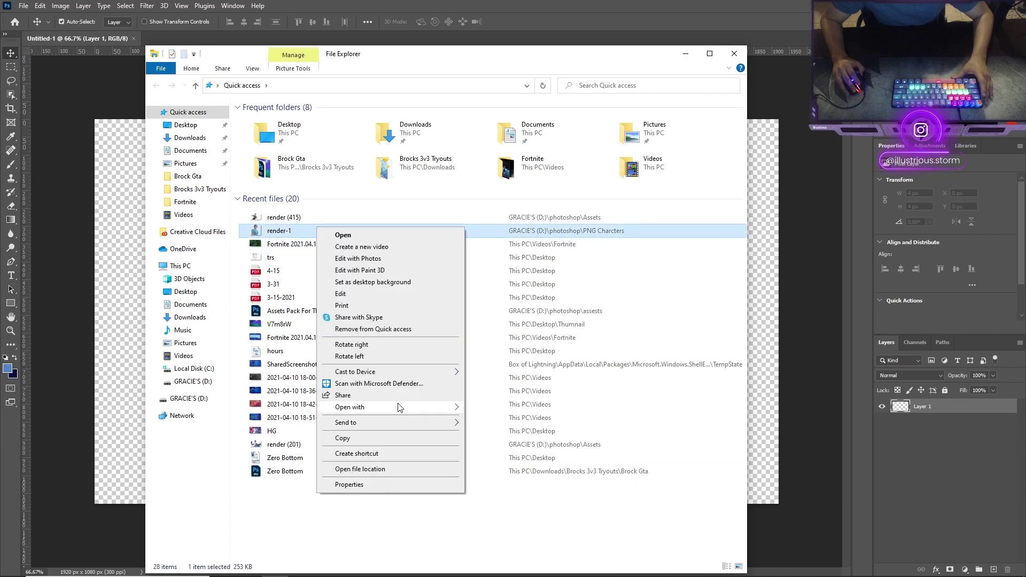
left_click(385, 468)
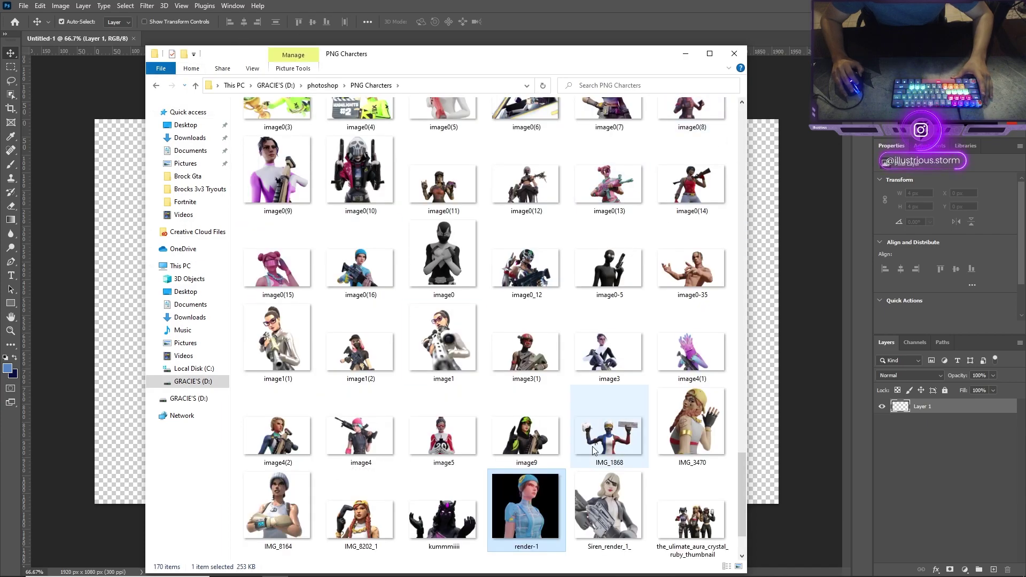
scroll(464, 314, "up", 15)
scroll(472, 315, "down", 10)
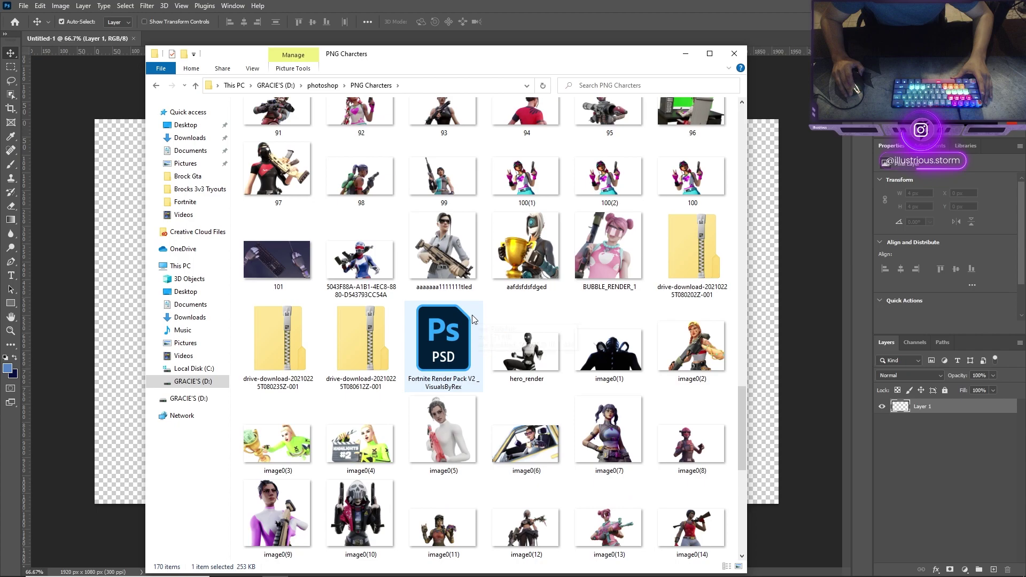
scroll(334, 373, "up", 6)
scroll(334, 373, "up", 5)
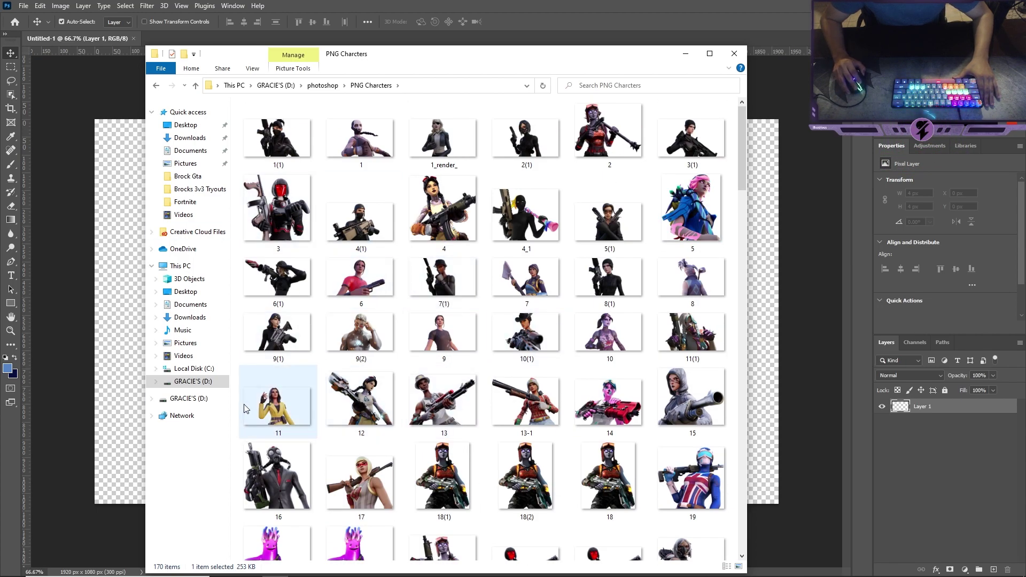
Step: Drag wildcat.png from GRACIE'S (D:) onto the Untitled-1 canvas and place it
left_click(159, 87)
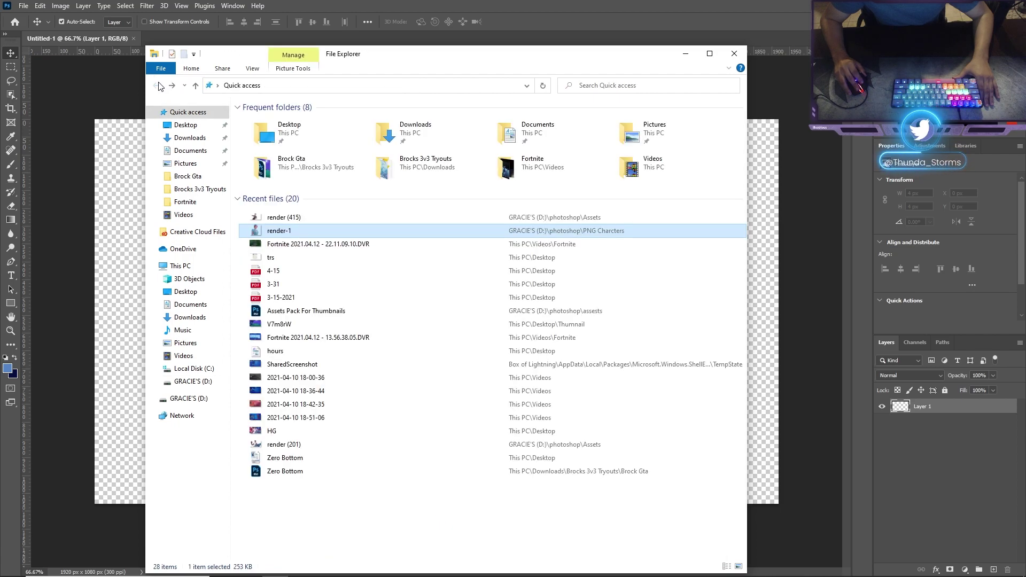
left_click(200, 386)
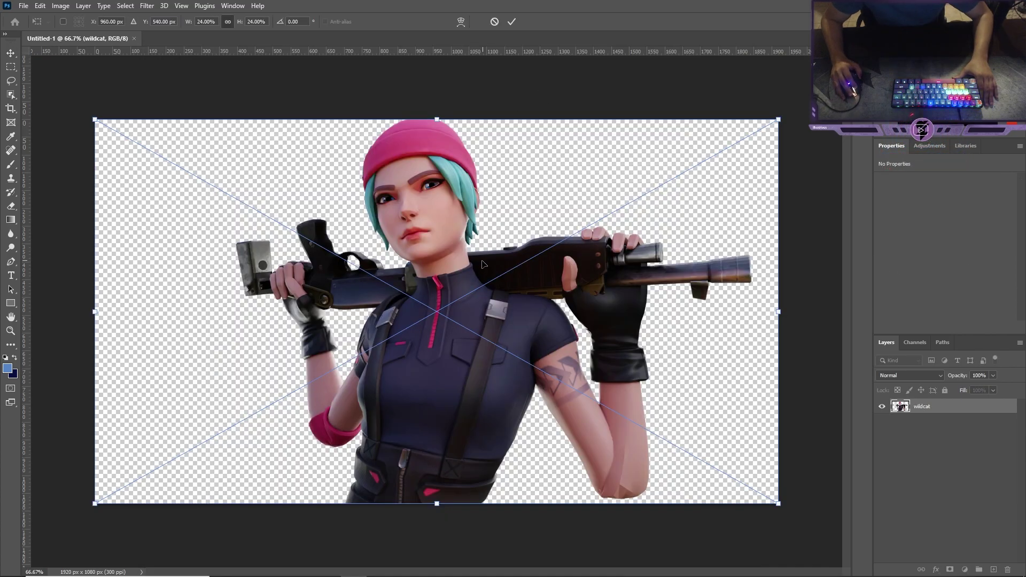
left_click_drag(482, 262, 505, 261)
key("Return")
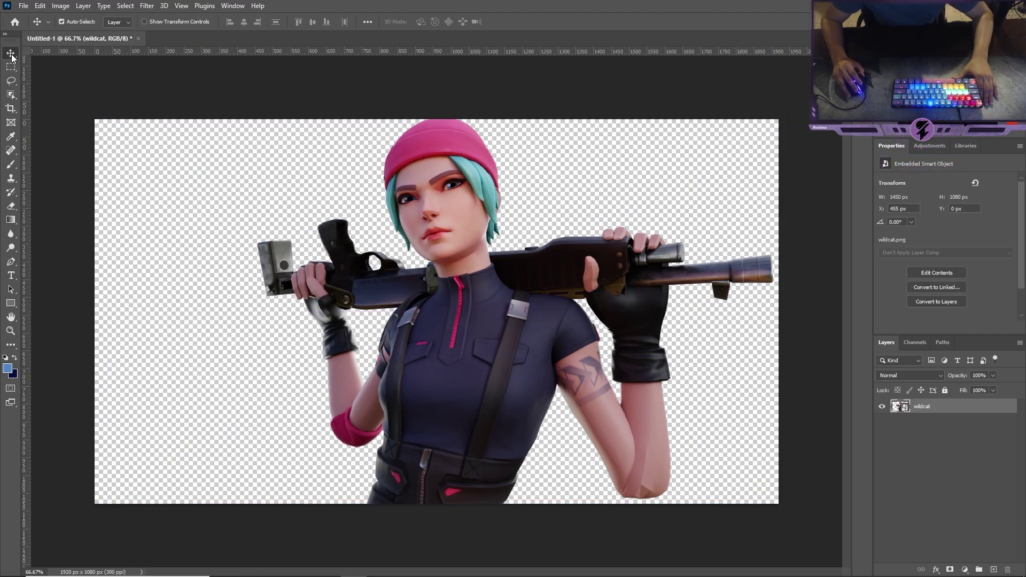
Step: Nudge the wildcat into place and place the V7m8rW landscape from the Thumnail folder
mouse_move(474, 327)
left_mouse_down()
mouse_move(313, 329)
mouse_move(565, 332)
mouse_move(474, 328)
left_mouse_up()
mouse_move(289, 567)
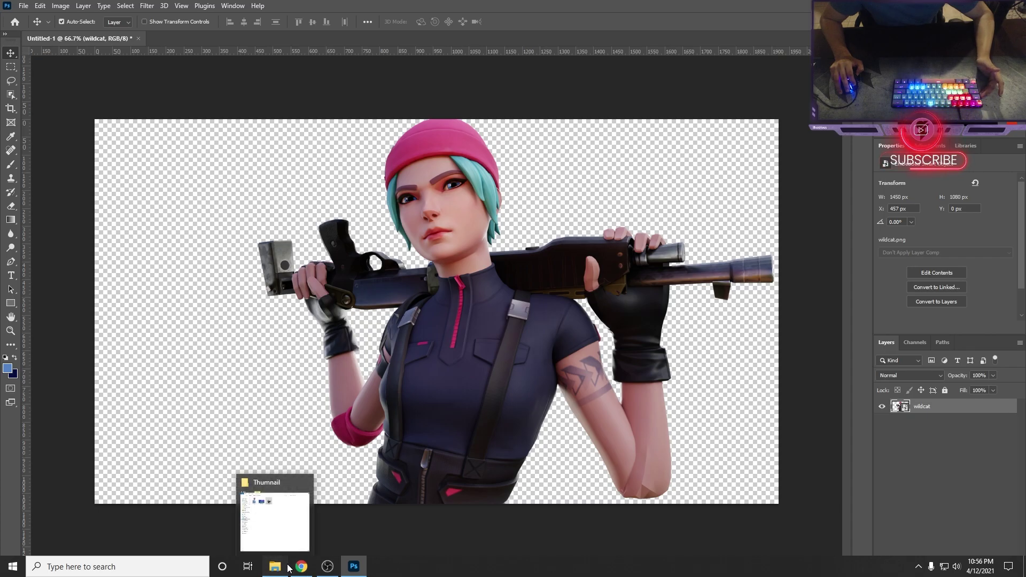
left_click(294, 495)
left_click_drag(559, 155, 439, 203)
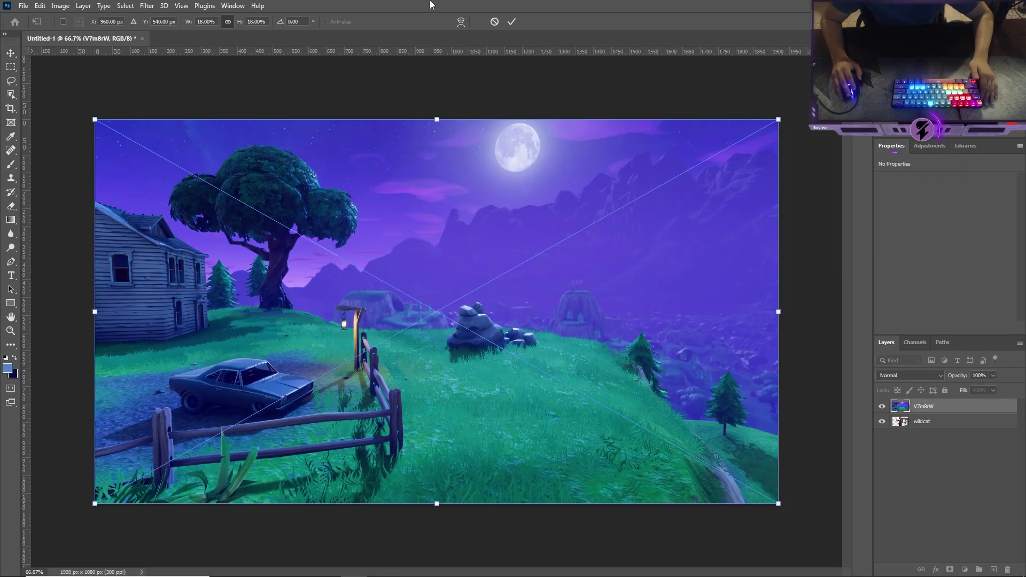
left_click(512, 21)
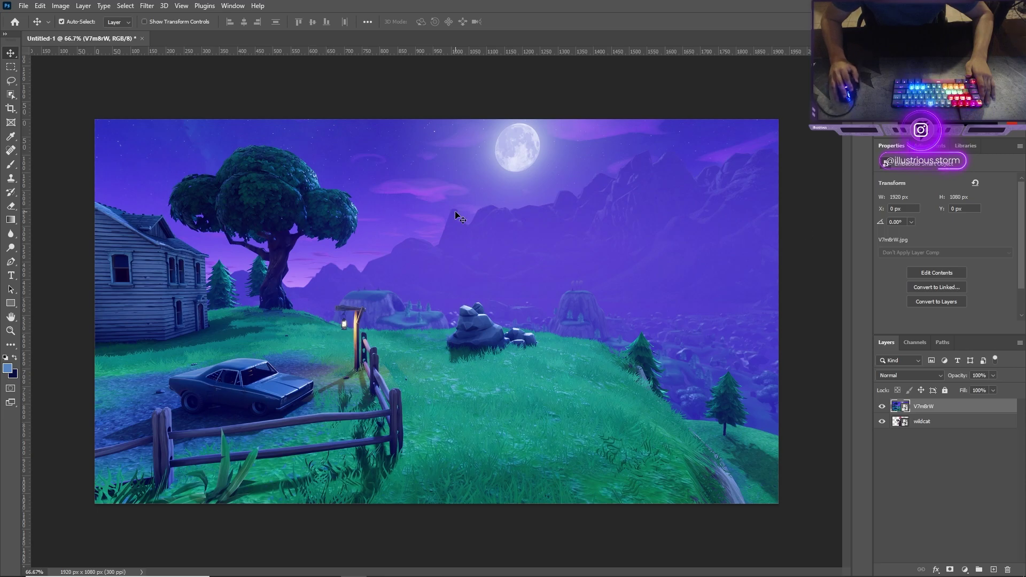
Step: Reorder the layers so wildcat sits above the V7m8rW background
left_click(917, 421)
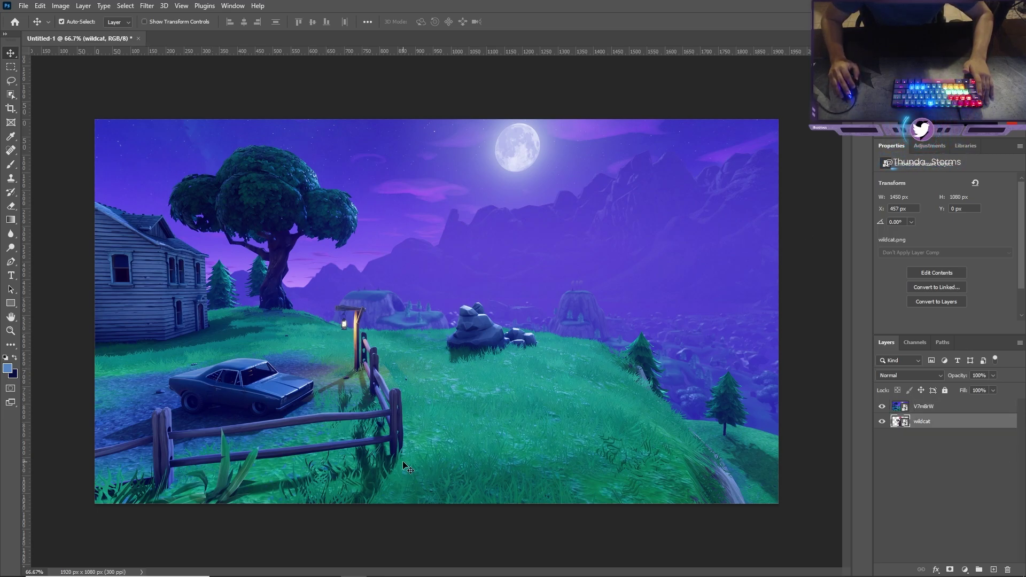
left_click_drag(926, 426, 926, 406)
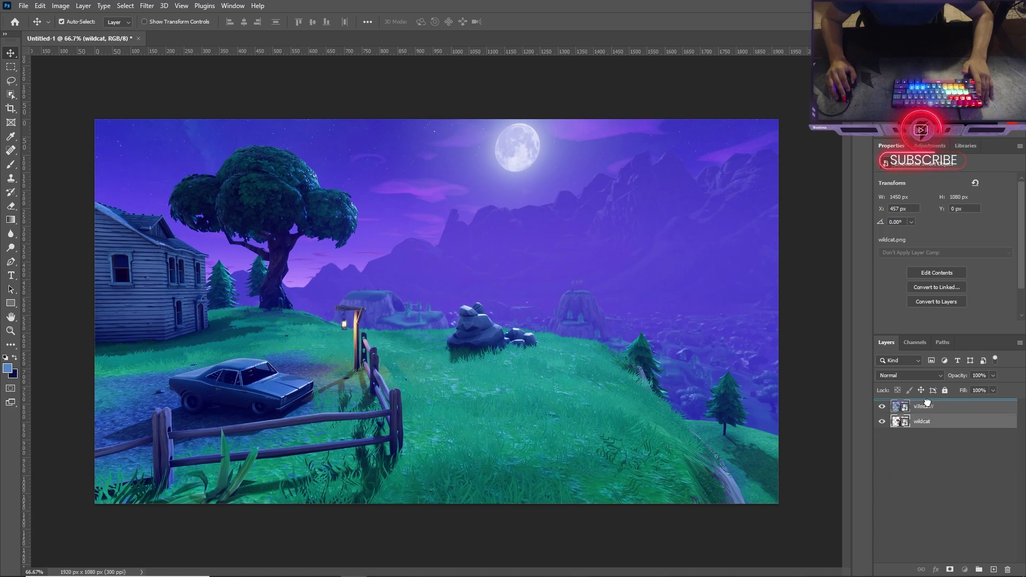
left_click_drag(927, 403, 927, 405)
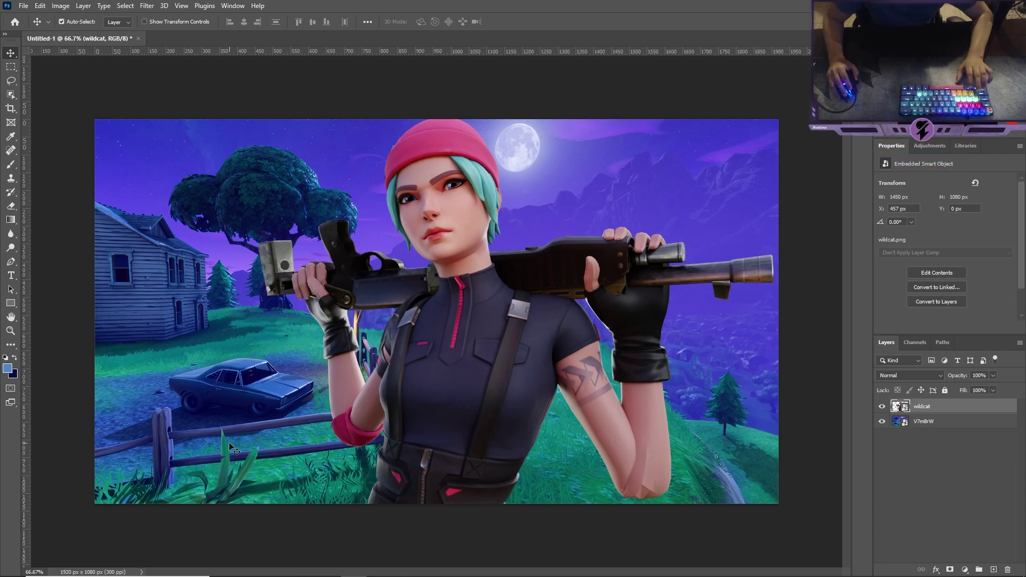
left_click(965, 425)
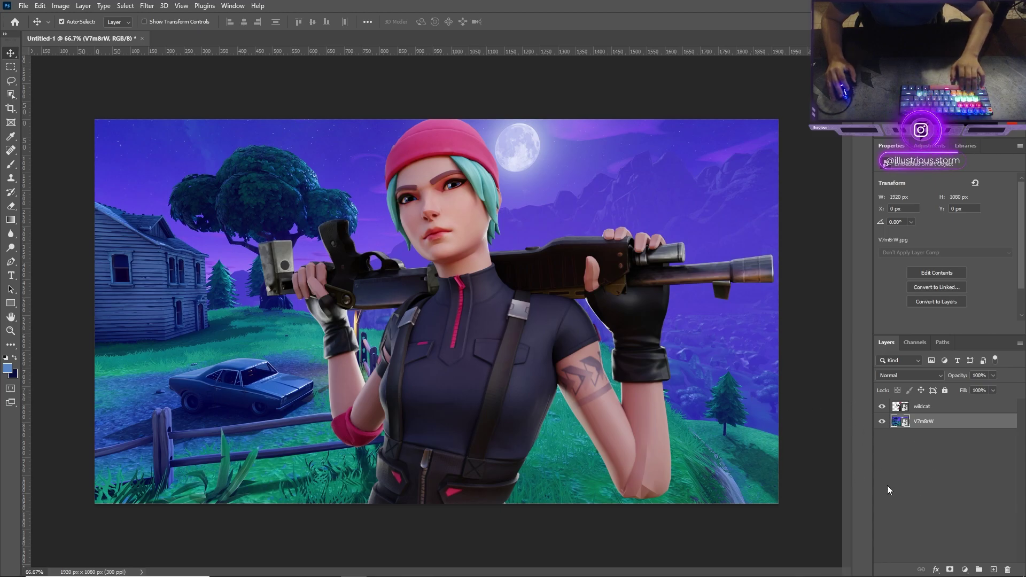
mouse_move(922, 407)
left_mouse_down()
mouse_move(932, 434)
mouse_move(922, 423)
left_mouse_up()
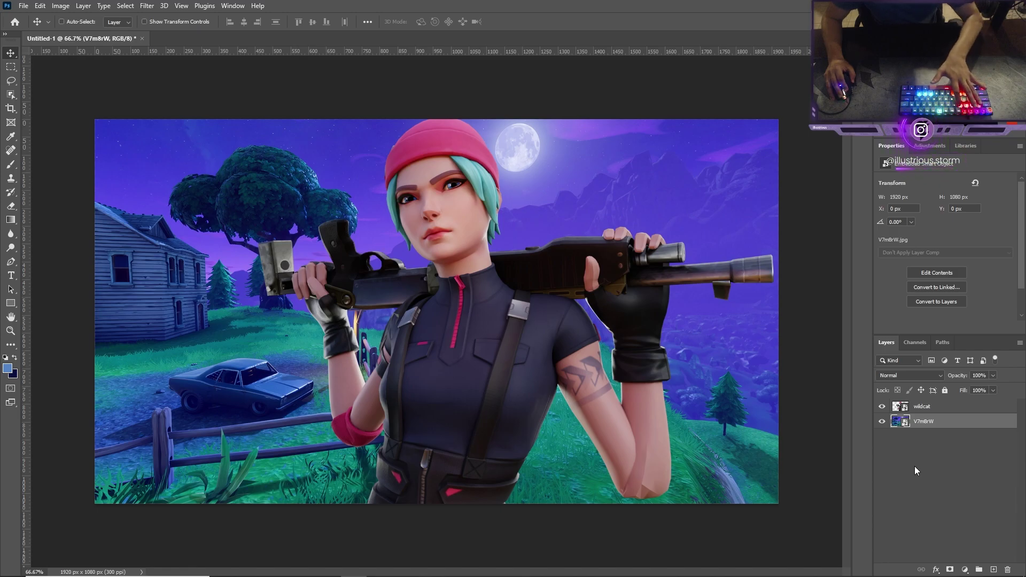
key("ctrl+t")
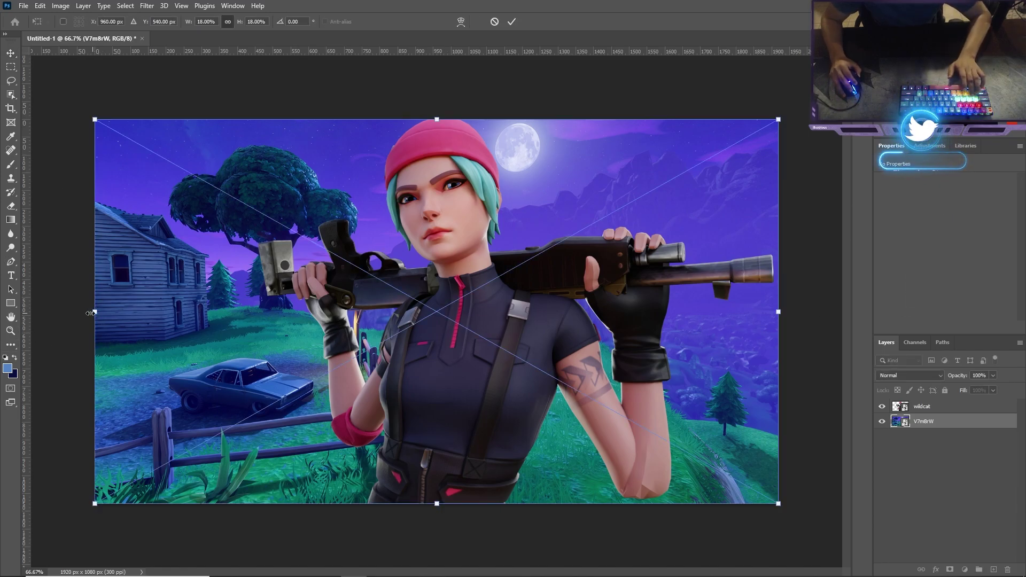
Step: Scale the V7m8rW background to 2292×1289 px at X −160 px, past the canvas edges
left_click_drag(90, 312, 31, 311)
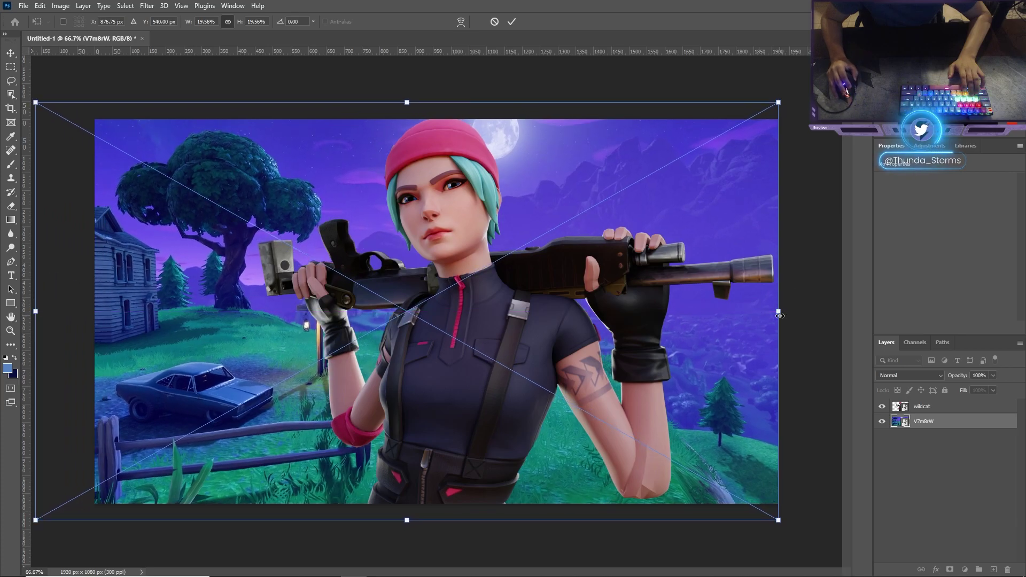
left_click_drag(780, 315, 848, 308)
left_click_drag(711, 287, 722, 313)
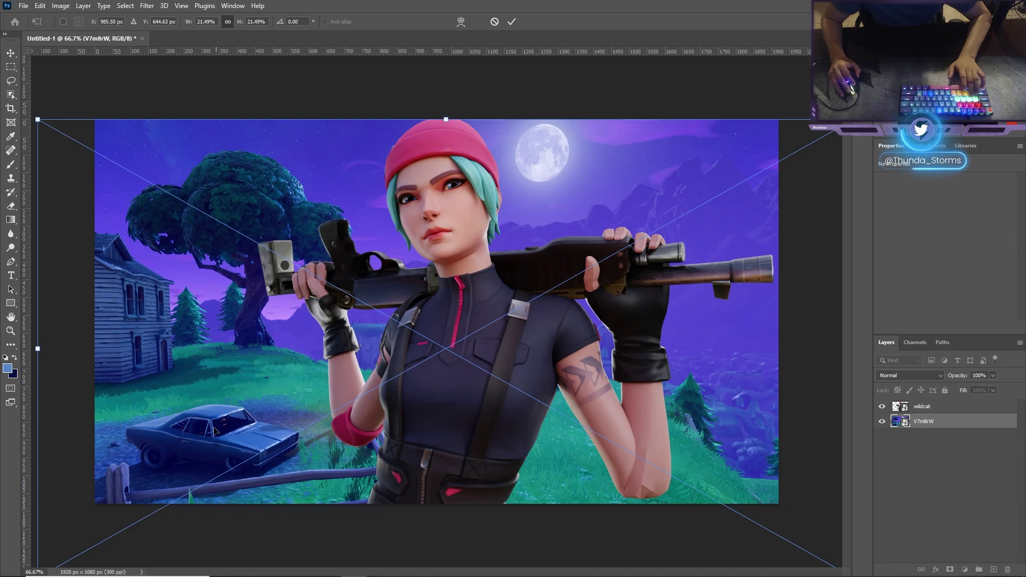
left_click(512, 22)
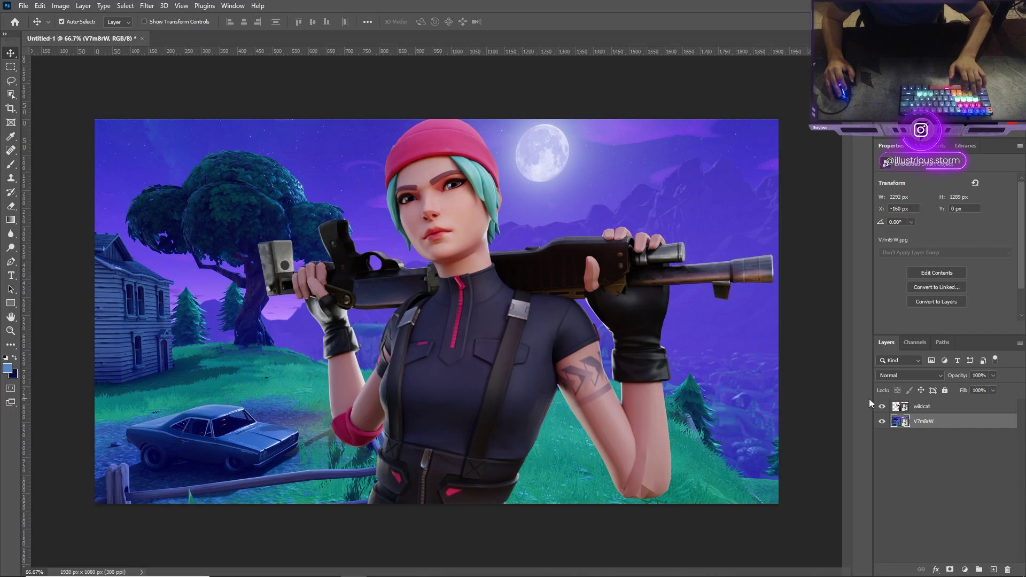
key("alt+bracketright")
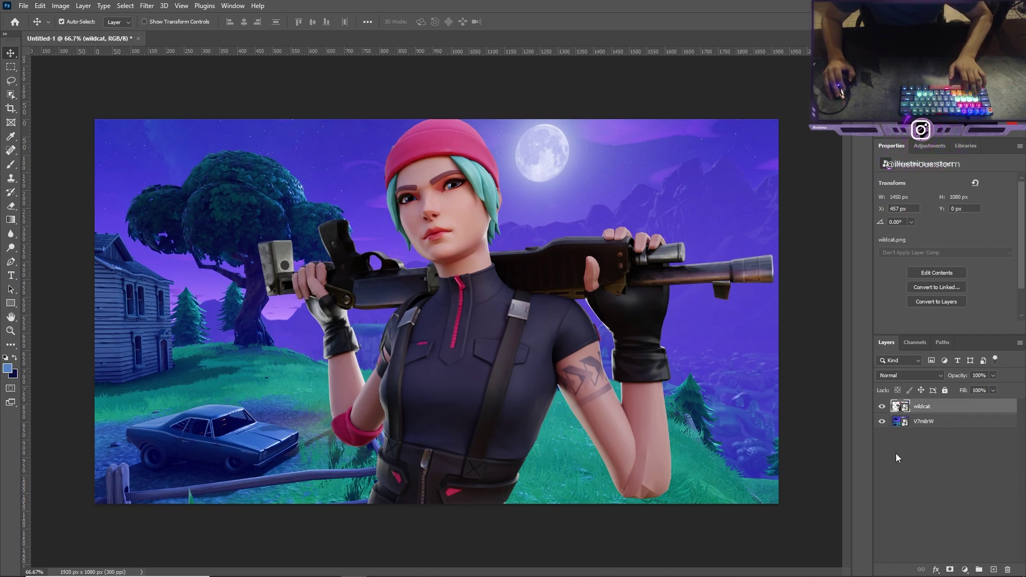
Step: Apply a 4.1 px Gaussian Blur smart filter to the V7m8rW landscape layer
left_click(928, 424)
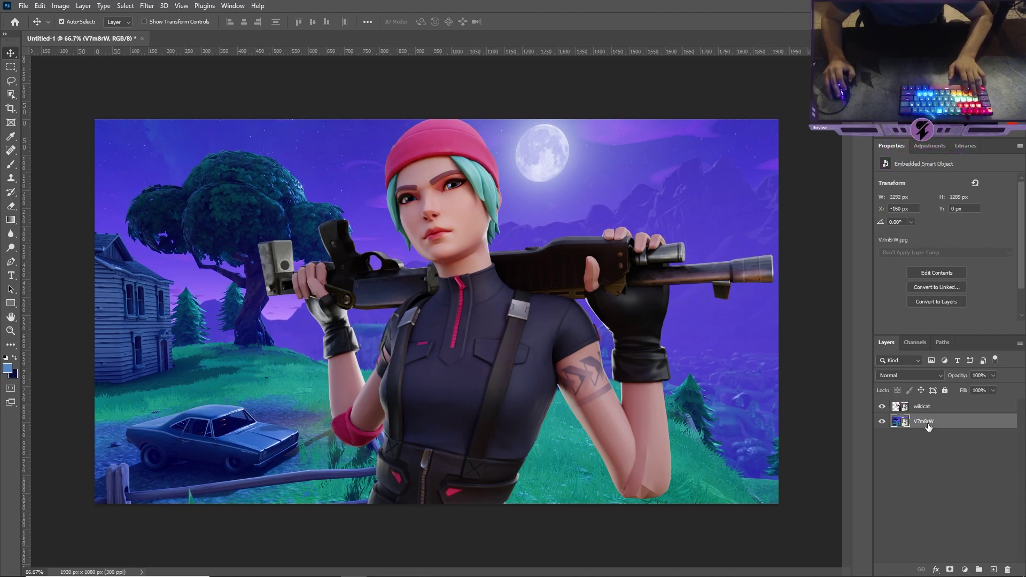
left_click(155, 5)
mouse_move(175, 141)
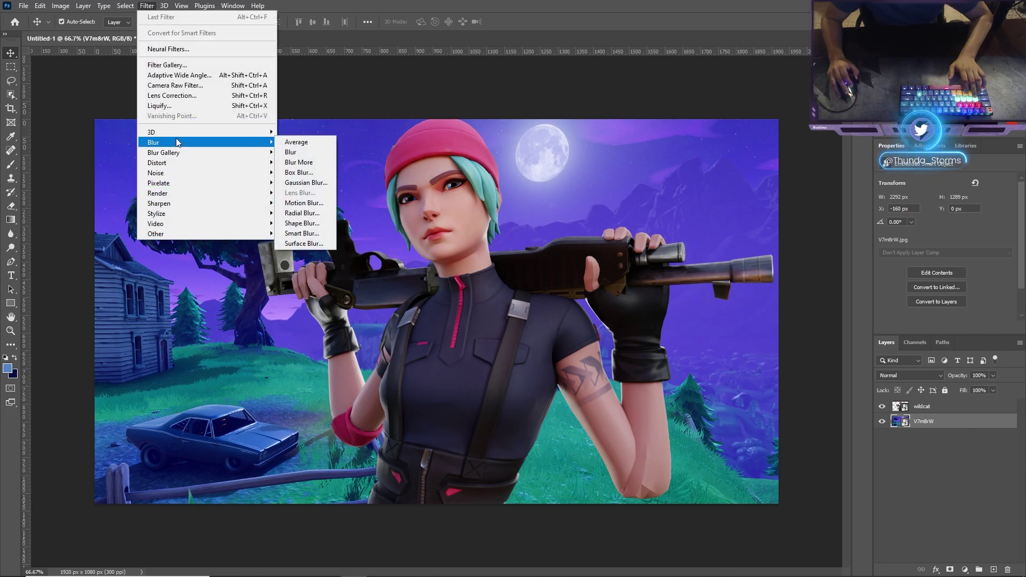
left_click(306, 183)
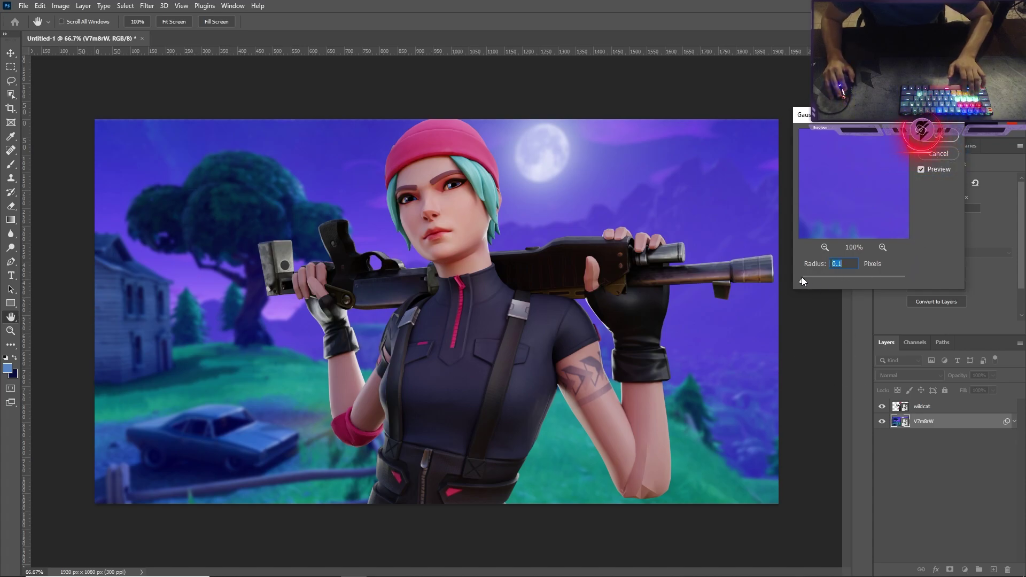
mouse_move(809, 280)
left_mouse_down()
mouse_move(898, 282)
mouse_move(823, 280)
left_mouse_up()
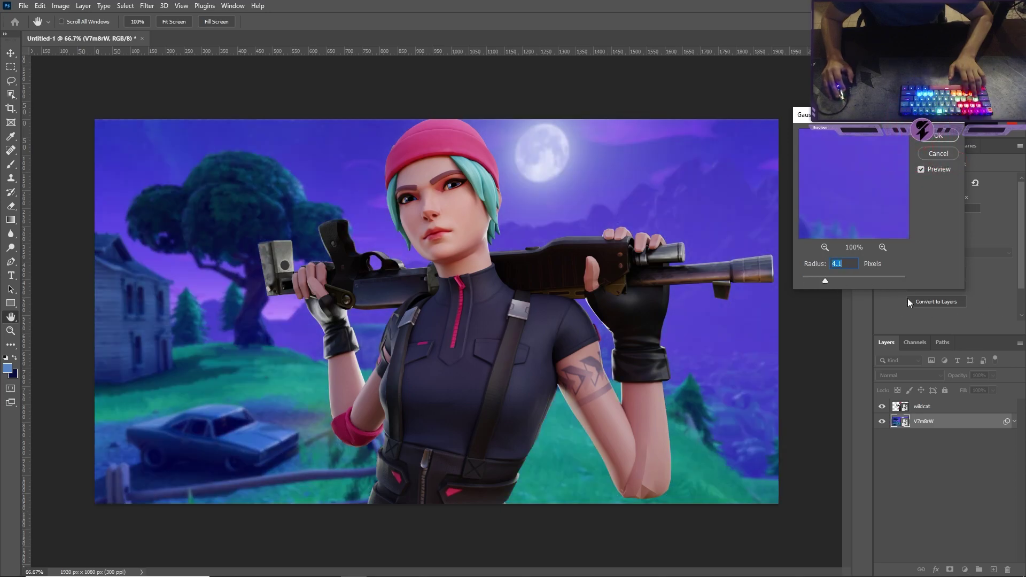
key("Return")
key("v")
left_click(674, 254)
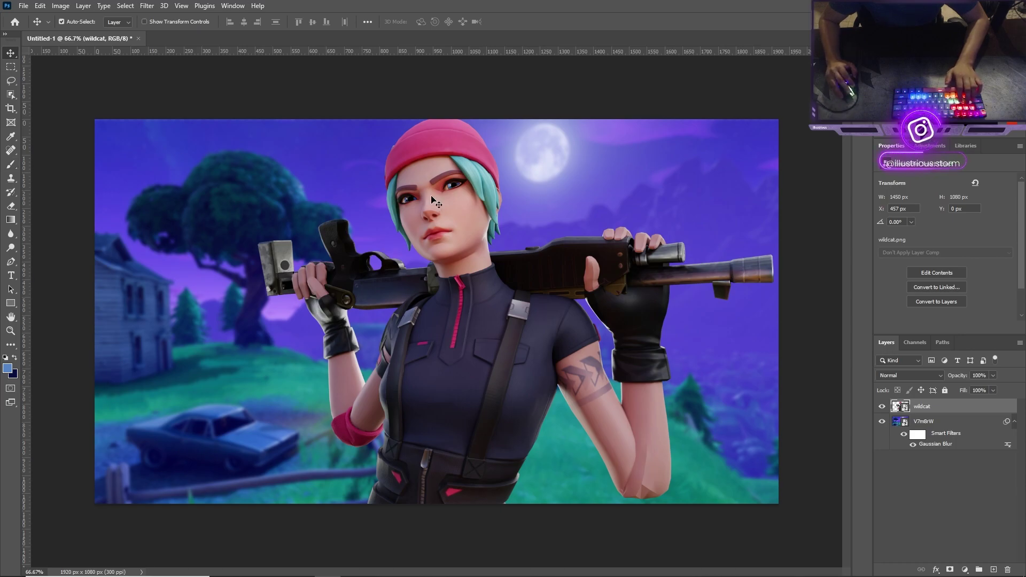
Step: Add Layer 1 beneath wildcat and set the foreground colour to white #ffffff
left_click(993, 570)
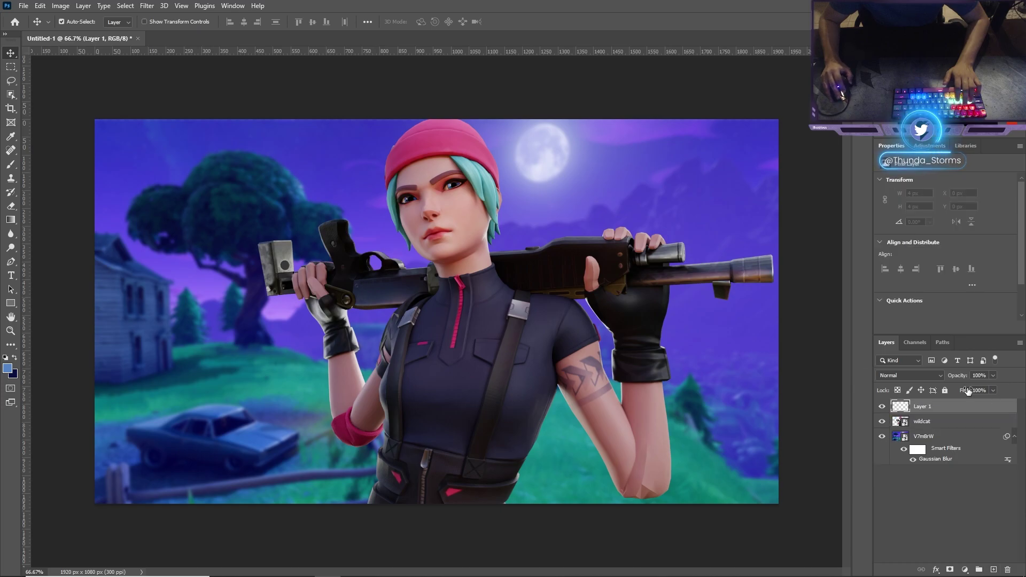
left_click_drag(925, 412, 925, 433)
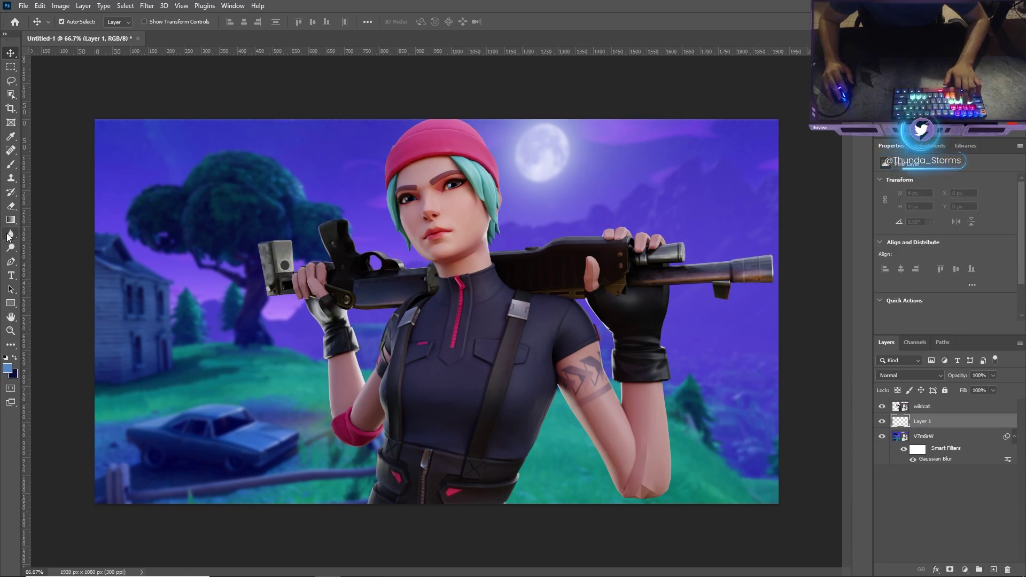
left_click(11, 164)
left_click(7, 368)
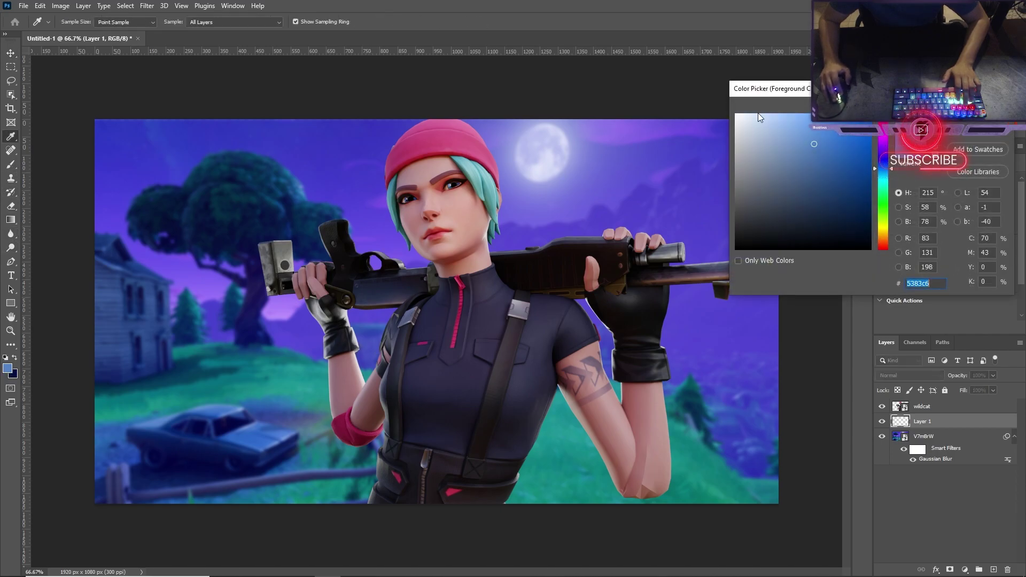
type("ffffff")
key("Return")
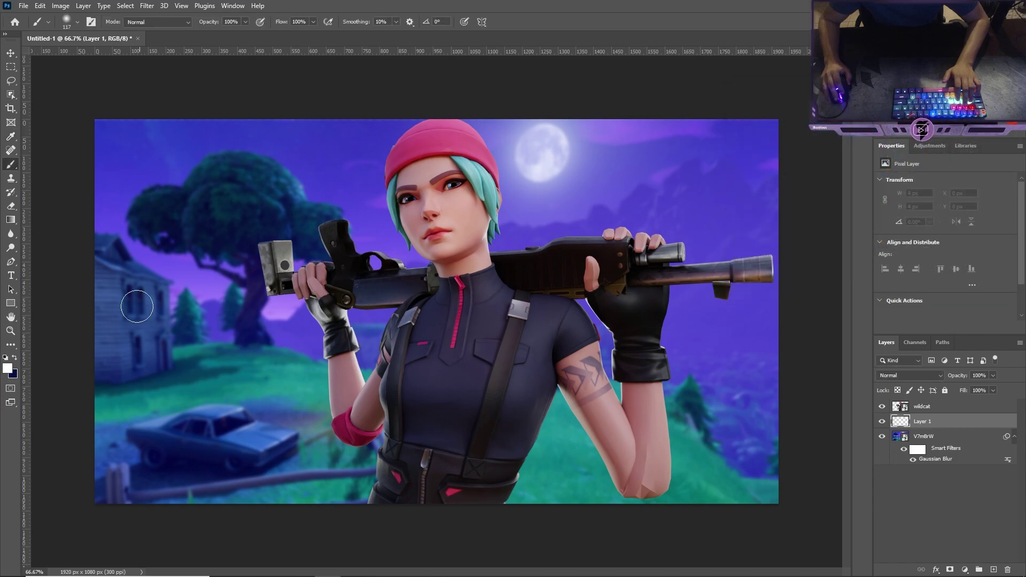
left_click(8, 371)
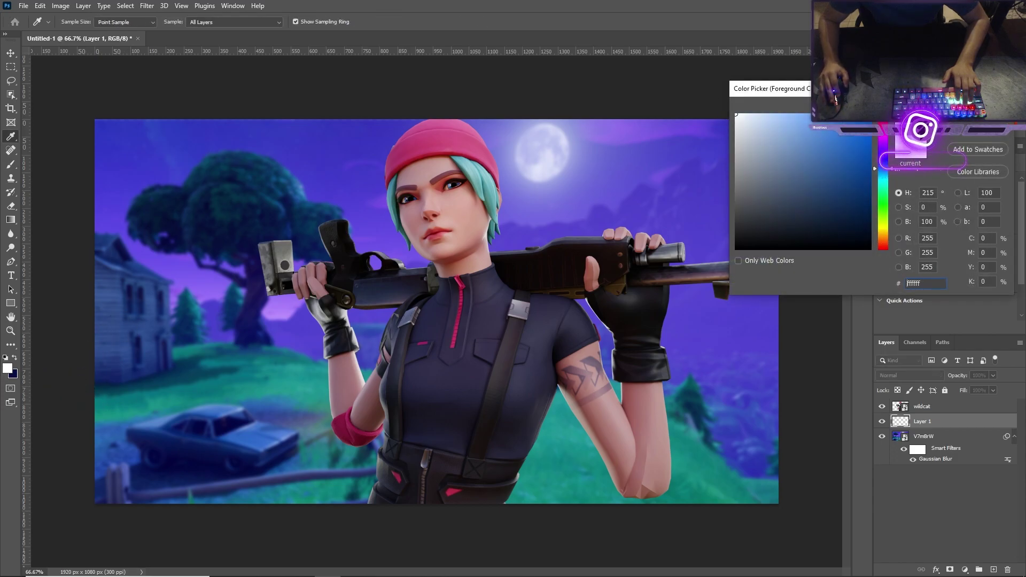
key("Return")
Step: Paint a soft white glow around the character with a 202 px brush
right_click(537, 325)
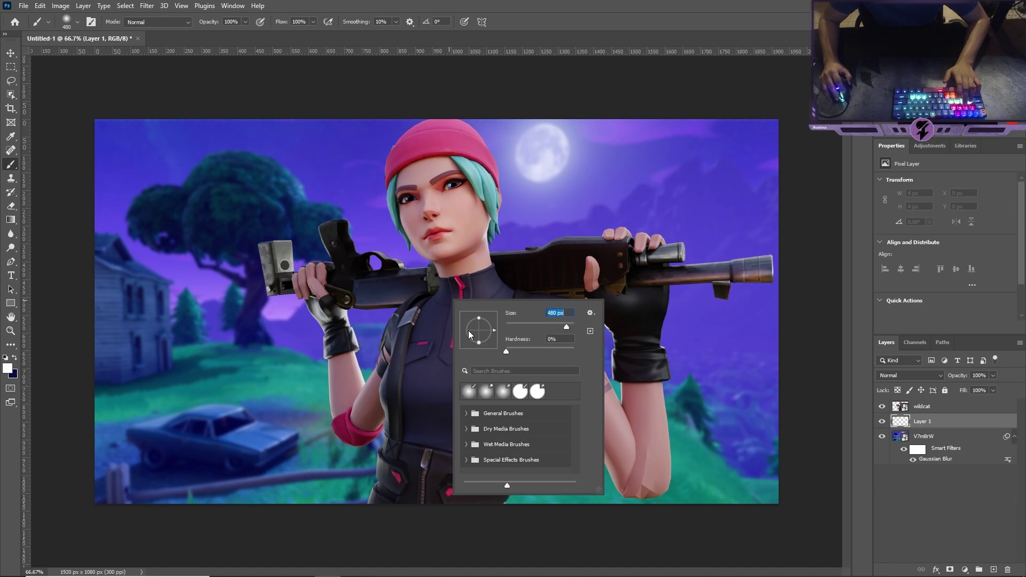
left_click_drag(566, 325, 553, 324)
left_click(465, 263)
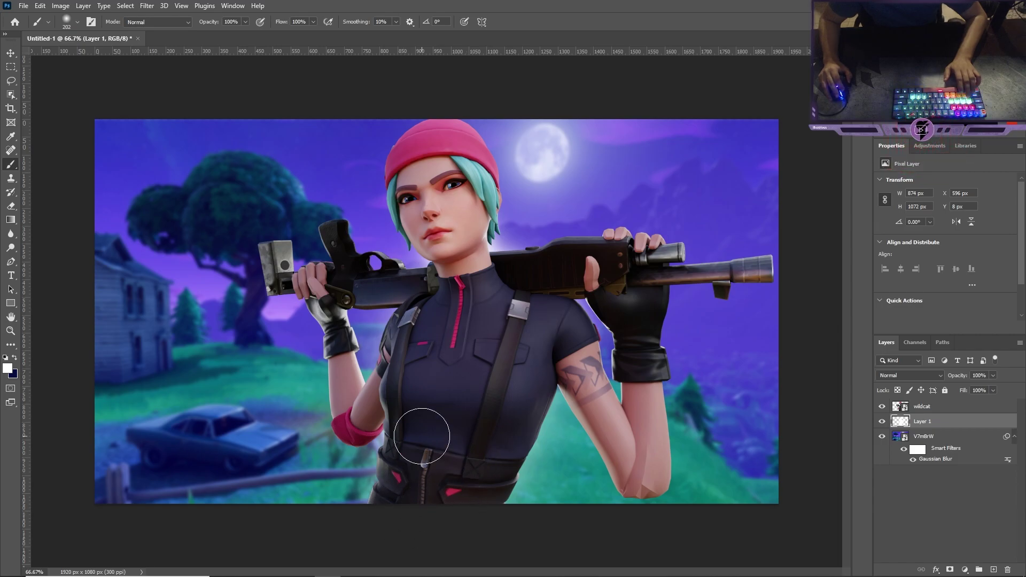
mouse_move(363, 416)
left_mouse_down()
mouse_move(374, 380)
mouse_move(429, 319)
mouse_move(332, 361)
mouse_move(345, 368)
left_mouse_up()
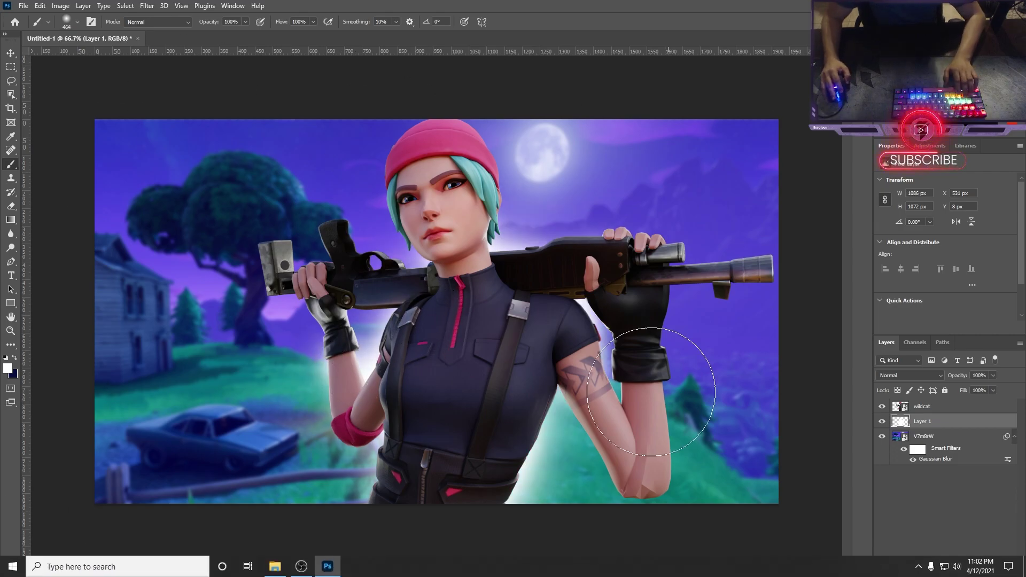
Step: Lower Layer 1's Fill so the glow is only partially visible
left_click(991, 391)
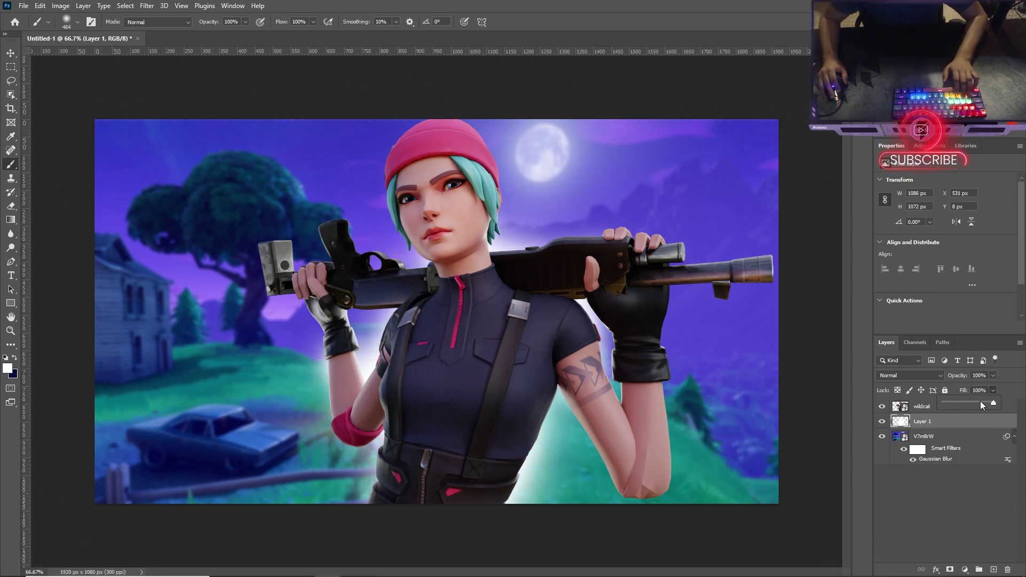
left_click_drag(989, 402, 980, 403)
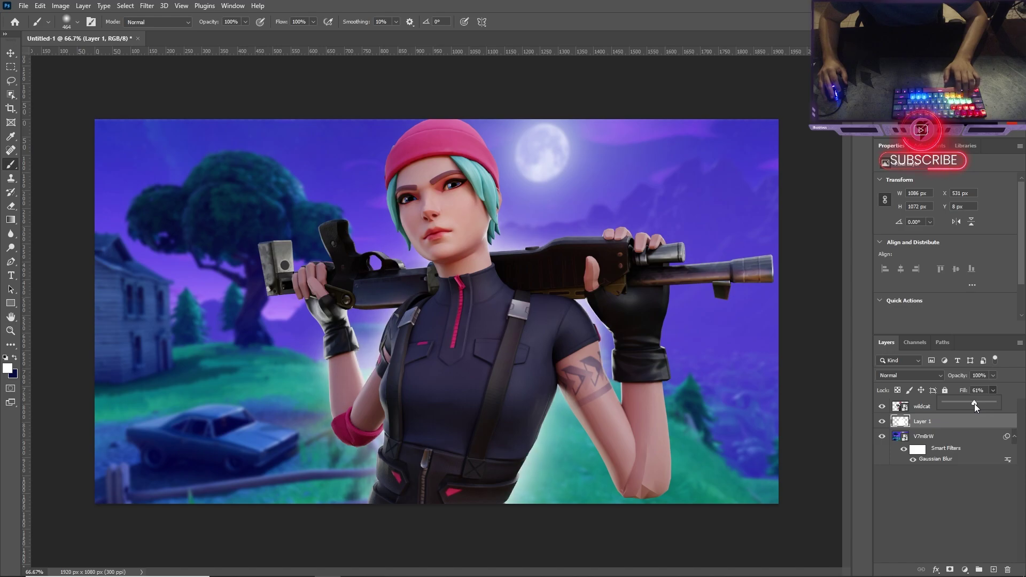
left_click(982, 475)
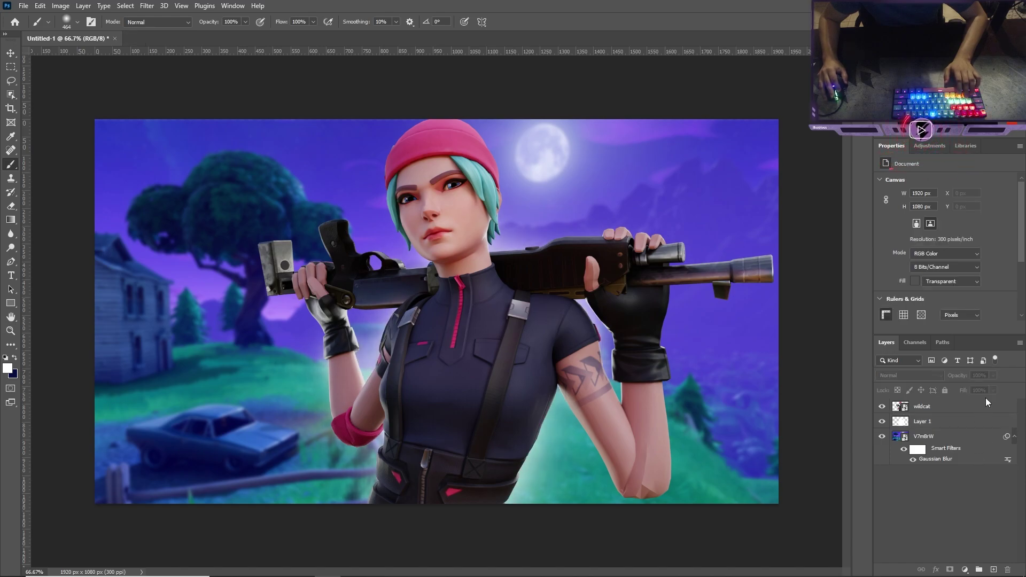
left_click(957, 423)
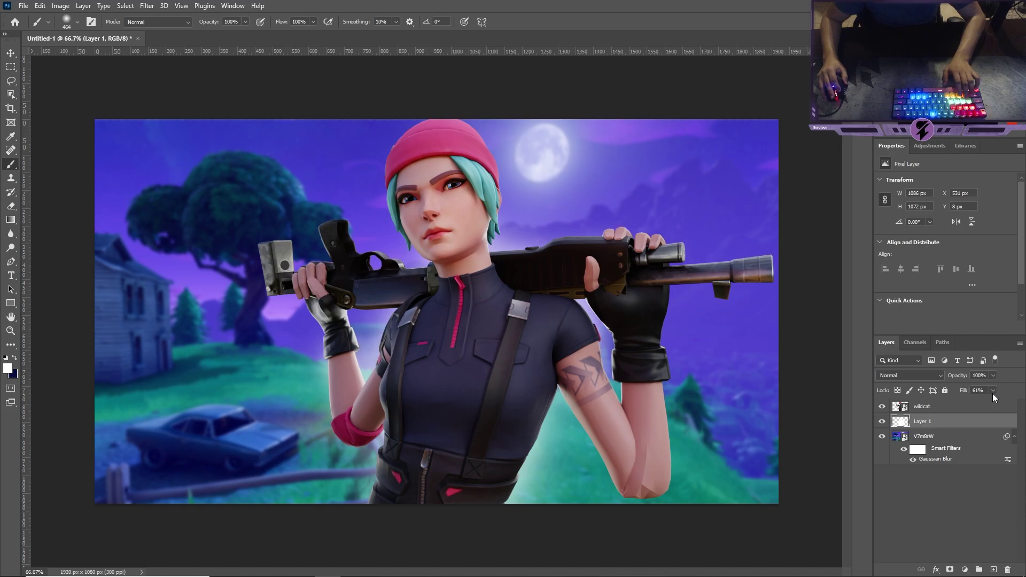
left_click(992, 391)
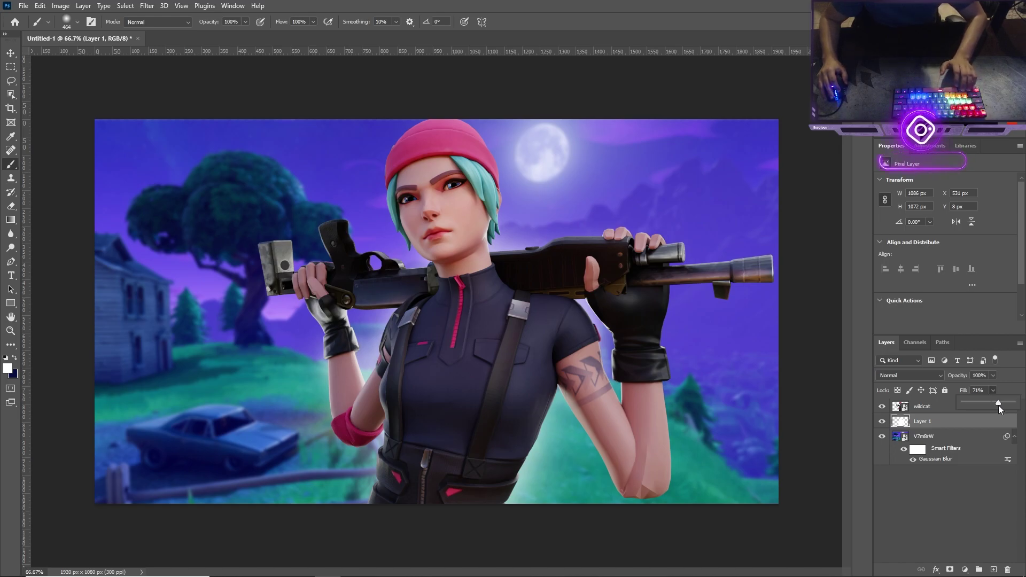
mouse_move(998, 405)
left_mouse_down()
mouse_move(1017, 409)
mouse_move(995, 402)
left_mouse_up()
Step: Add Layer 2 and move it directly above the wildcat layer
left_click(968, 519)
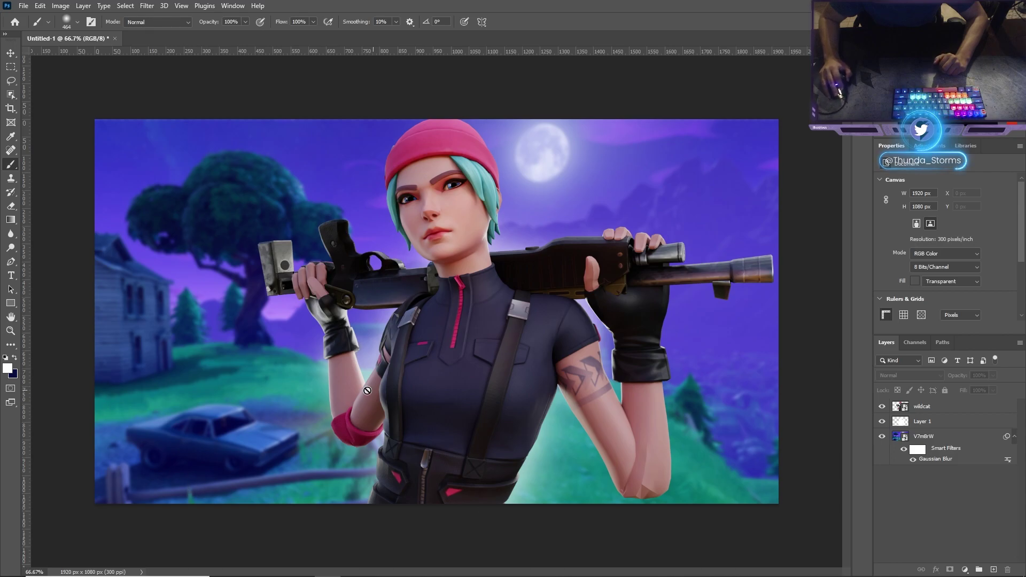
left_click(989, 569)
mouse_move(932, 406)
left_mouse_down()
mouse_move(935, 427)
mouse_move(951, 404)
left_mouse_up()
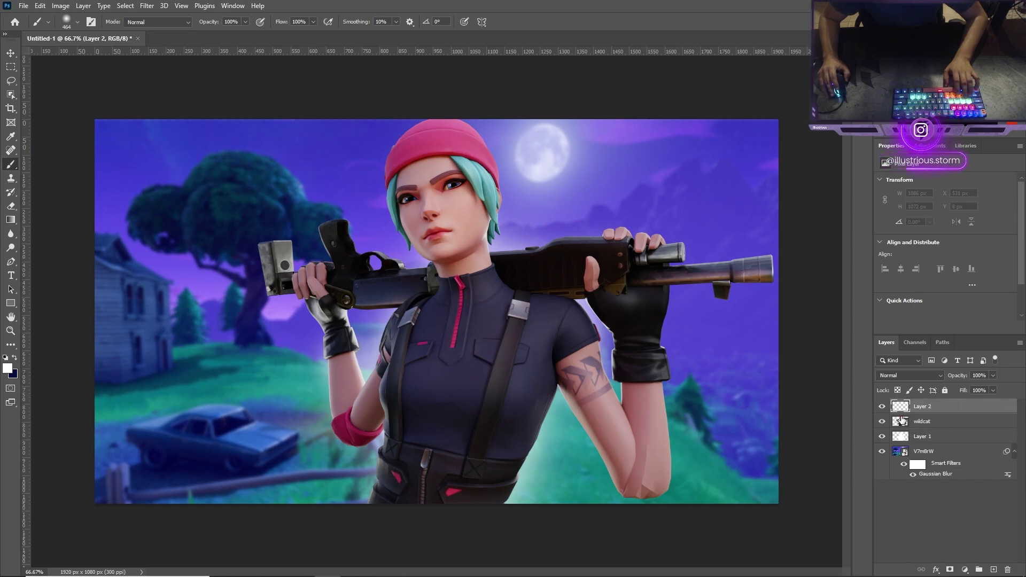
right_click(948, 406)
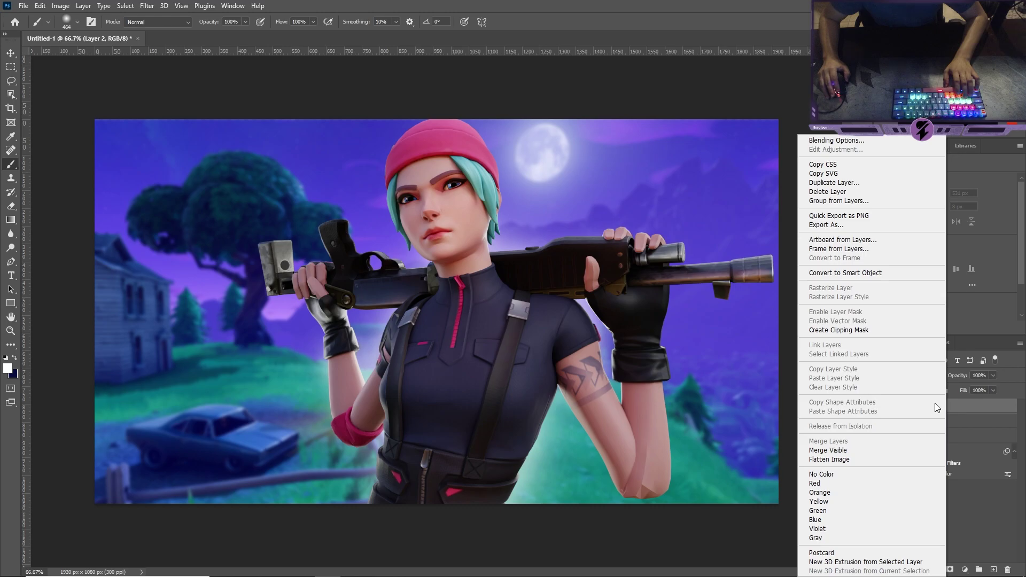
Step: Clip Layer 2 to the wildcat layer and undo a white test stroke
left_click(860, 330)
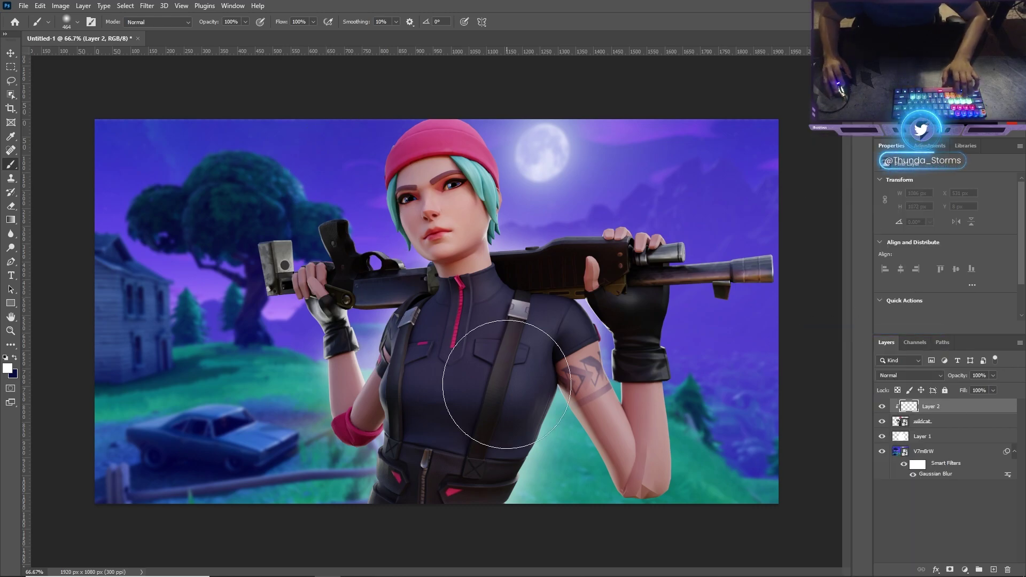
mouse_move(474, 306)
left_mouse_down()
mouse_move(344, 446)
mouse_move(389, 401)
mouse_move(206, 531)
mouse_move(583, 522)
mouse_move(435, 394)
left_mouse_up()
key("ctrl+z")
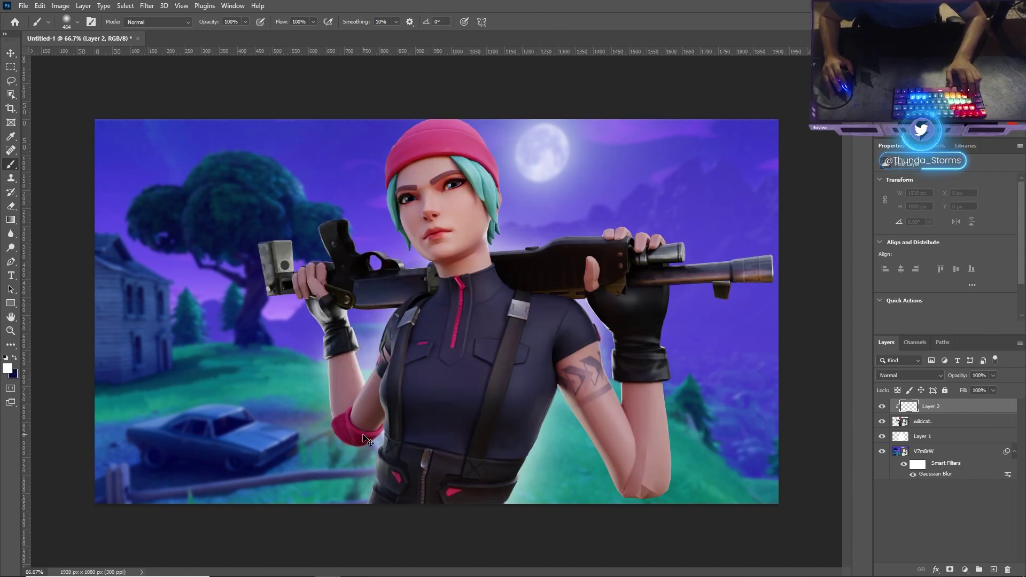
Step: Eyedrop the car's dark navy #060e43 as the foreground colour
left_click(8, 368)
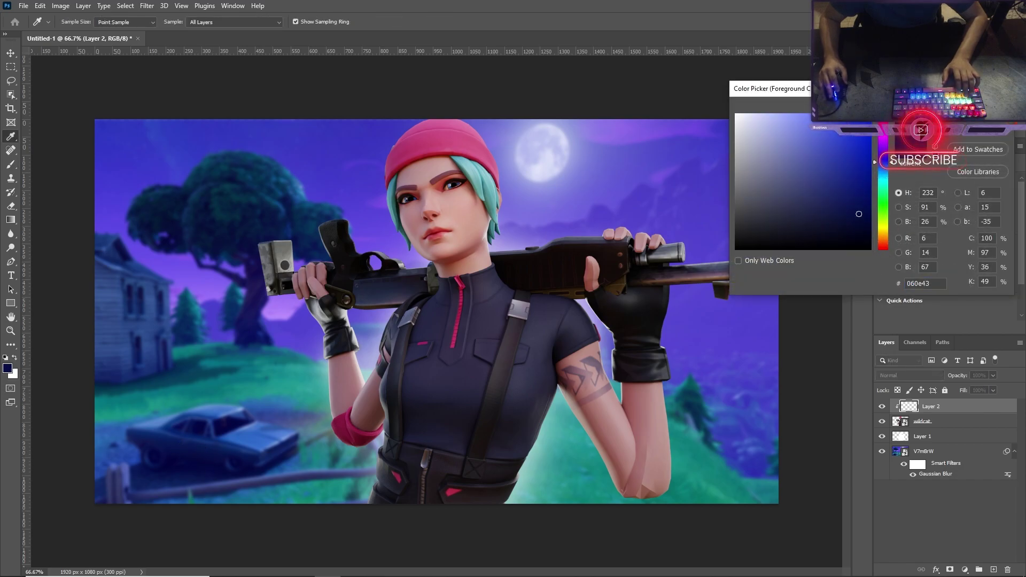
key("Return")
left_click(8, 368)
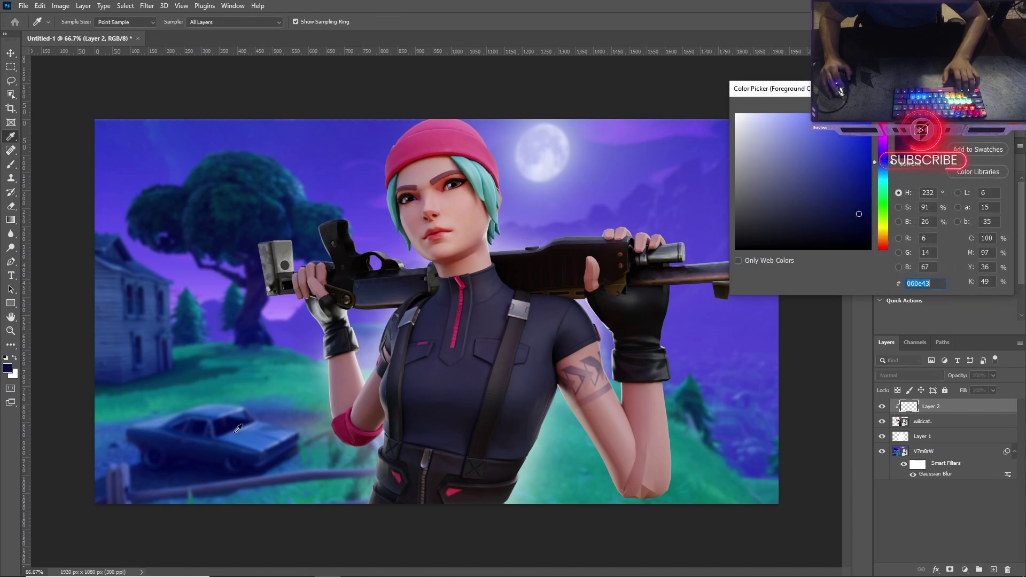
left_click_drag(200, 428, 289, 382)
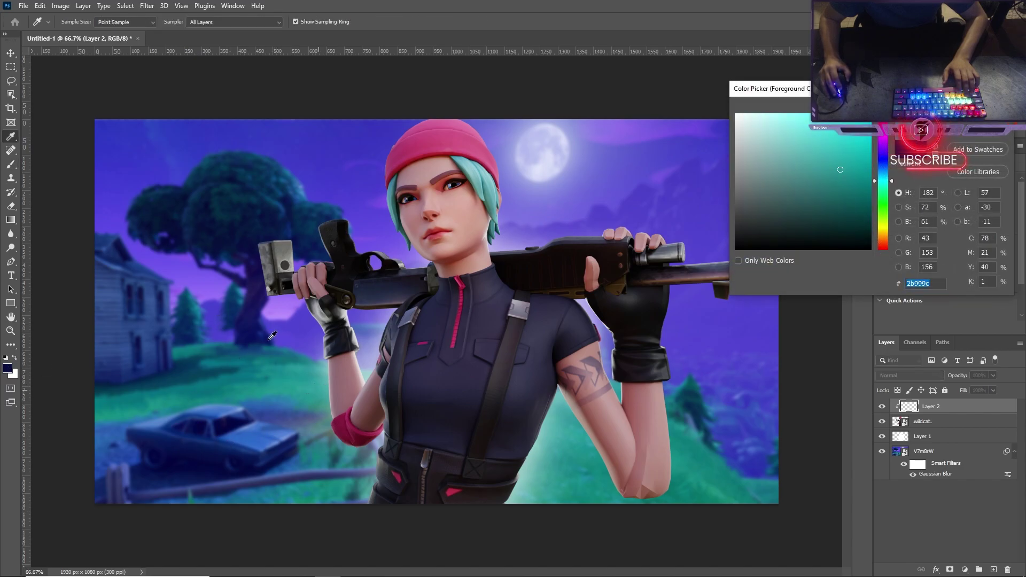
left_click_drag(271, 335, 660, 156)
left_click_drag(484, 169, 468, 177)
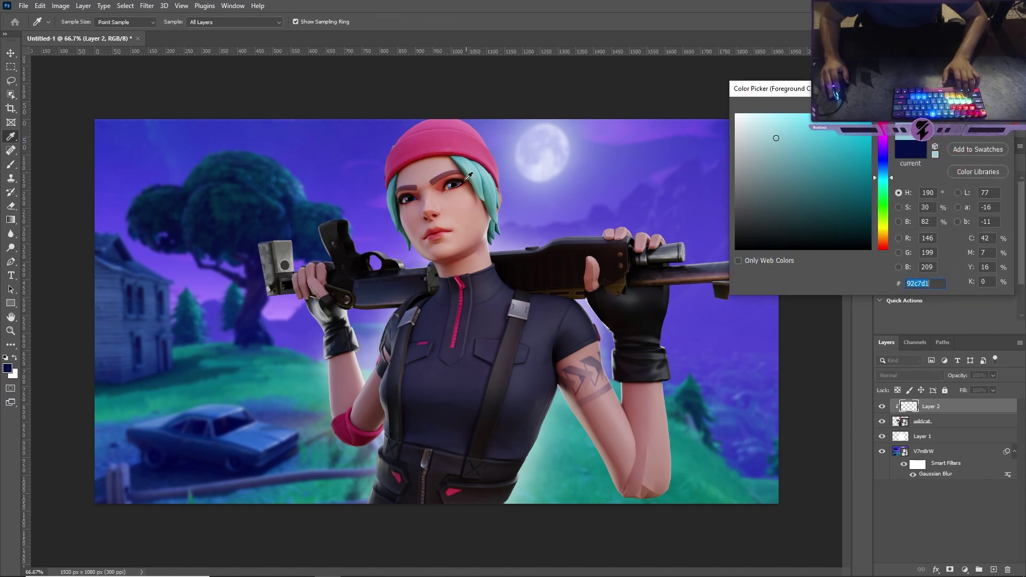
left_click(208, 455)
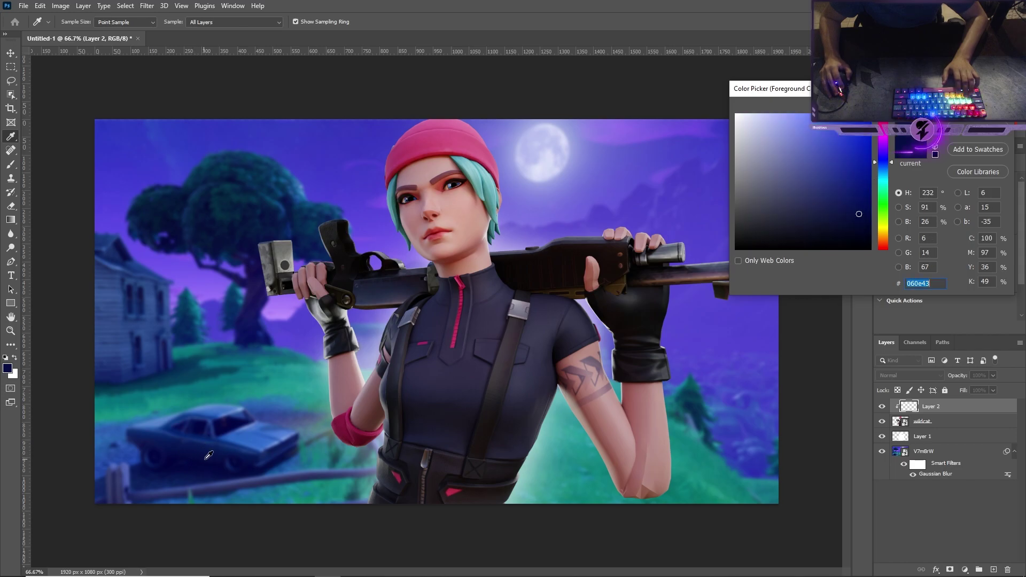
Step: With a slightly smaller soft navy brush, shade the character's left torso
key("Return")
key("b")
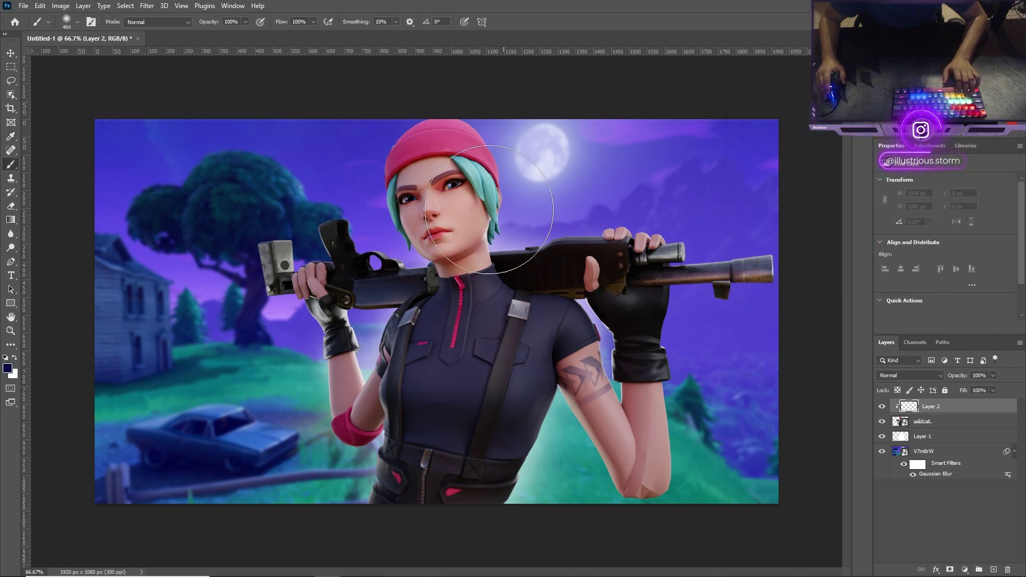
right_click(457, 384)
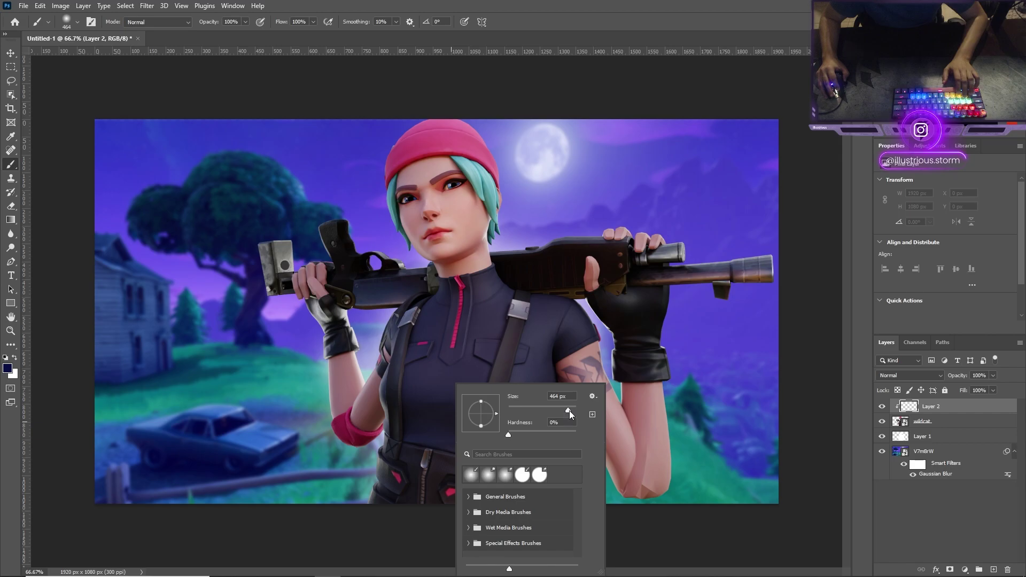
left_click_drag(557, 409, 553, 409)
mouse_move(413, 446)
left_mouse_down()
mouse_move(408, 435)
mouse_move(395, 495)
mouse_move(412, 447)
mouse_move(441, 422)
mouse_move(503, 417)
mouse_move(407, 412)
mouse_move(396, 390)
mouse_move(508, 440)
mouse_move(552, 355)
mouse_move(622, 329)
mouse_move(633, 427)
mouse_move(614, 355)
left_mouse_up()
Step: Enlarge the brush to 338 px and shade the forearm, chest, gun and right hand
right_click(614, 355)
left_click_drag(710, 396, 743, 395)
left_click(407, 362)
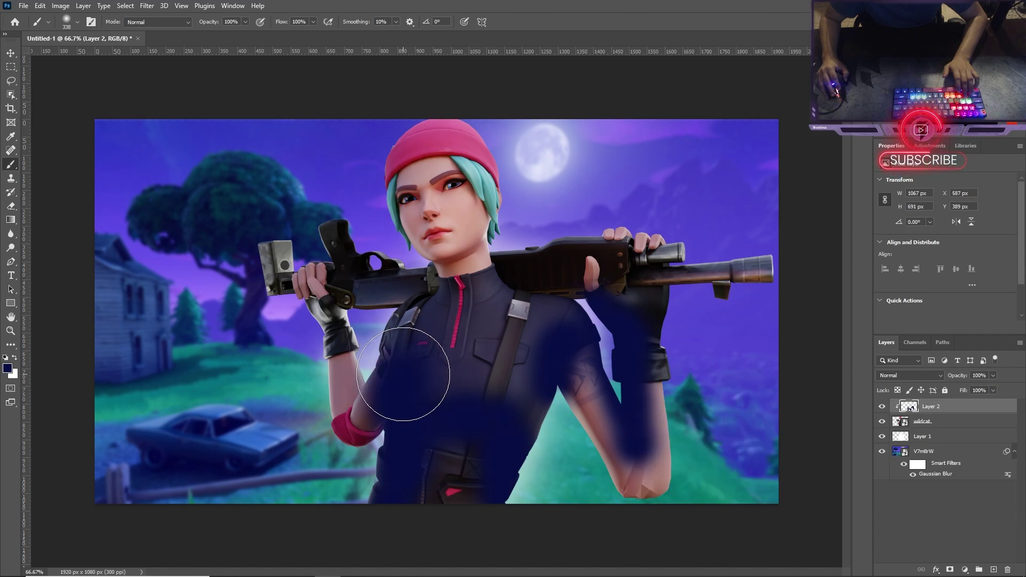
mouse_move(408, 362)
left_mouse_down()
mouse_move(419, 330)
mouse_move(414, 300)
mouse_move(565, 250)
mouse_move(643, 276)
mouse_move(689, 360)
left_mouse_up()
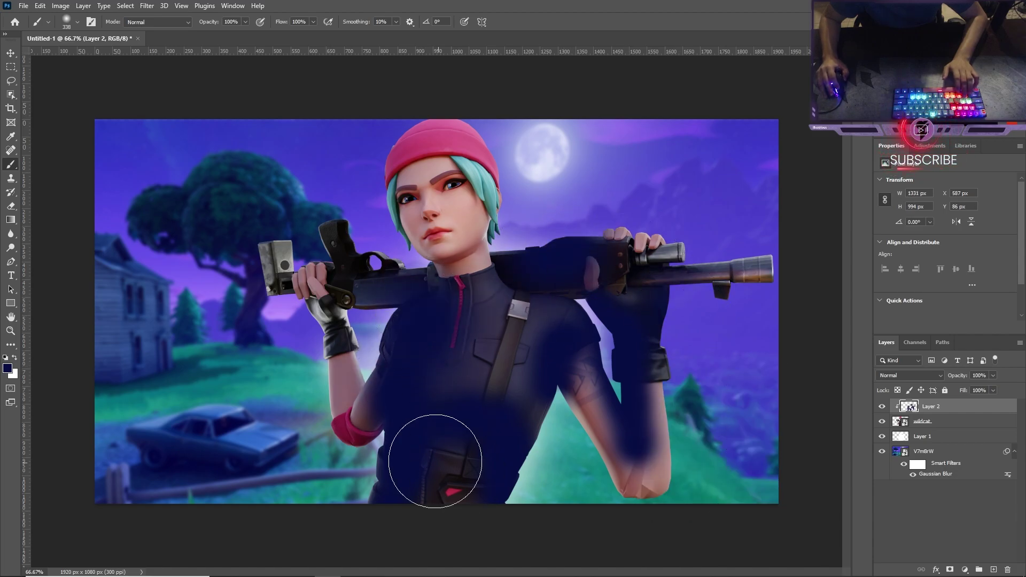
mouse_move(314, 220)
left_mouse_down()
mouse_move(360, 231)
mouse_move(359, 202)
mouse_move(384, 249)
mouse_move(374, 146)
mouse_move(413, 96)
mouse_move(355, 244)
mouse_move(389, 292)
mouse_move(408, 364)
left_mouse_up()
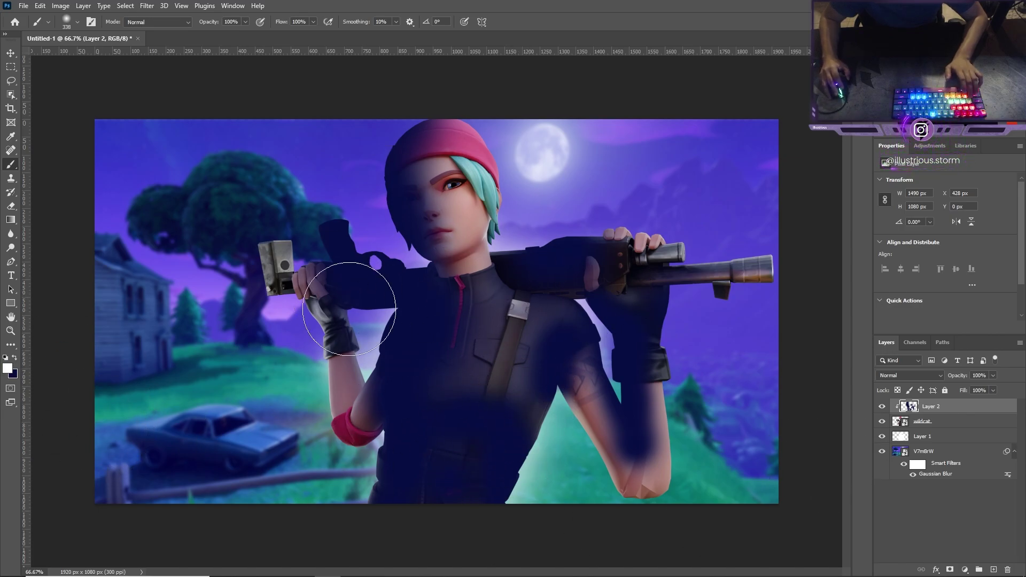
left_click(8, 368)
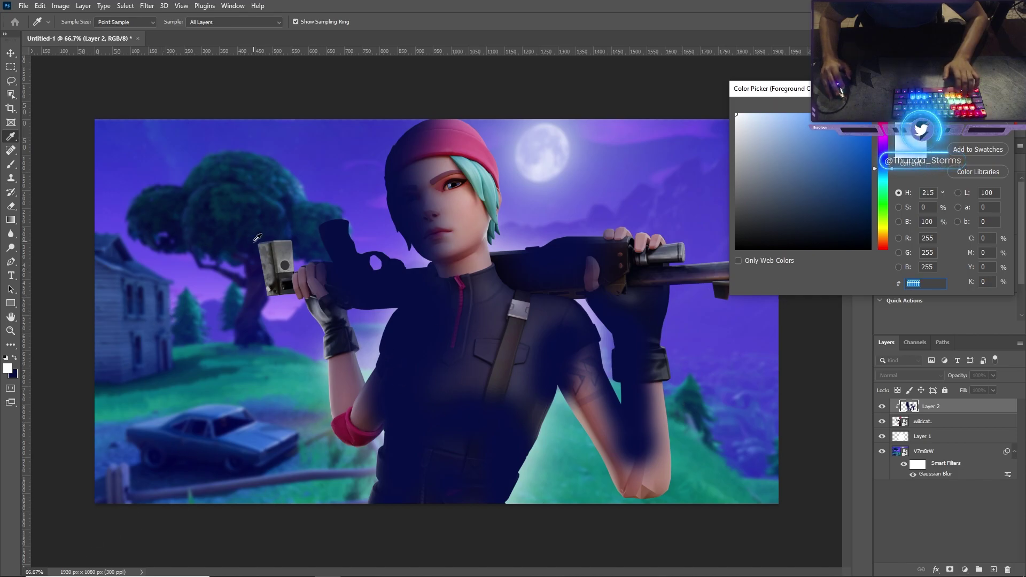
Step: Pick blue 4386c8 and soft-brush it over the character's face, hat, arm, glove and gun on Layer 2
left_click(302, 176)
left_click(302, 183)
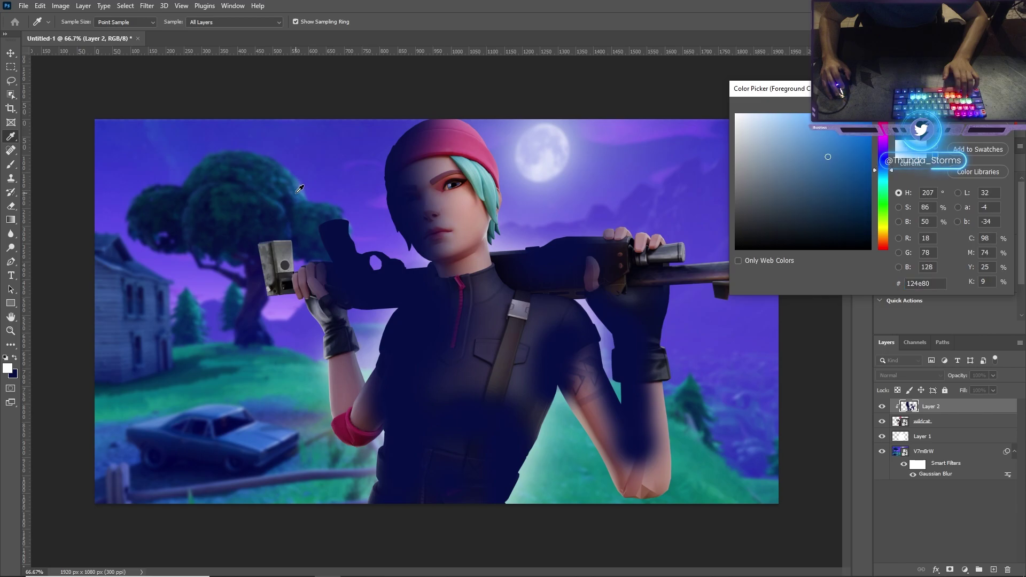
key("Return")
key("b")
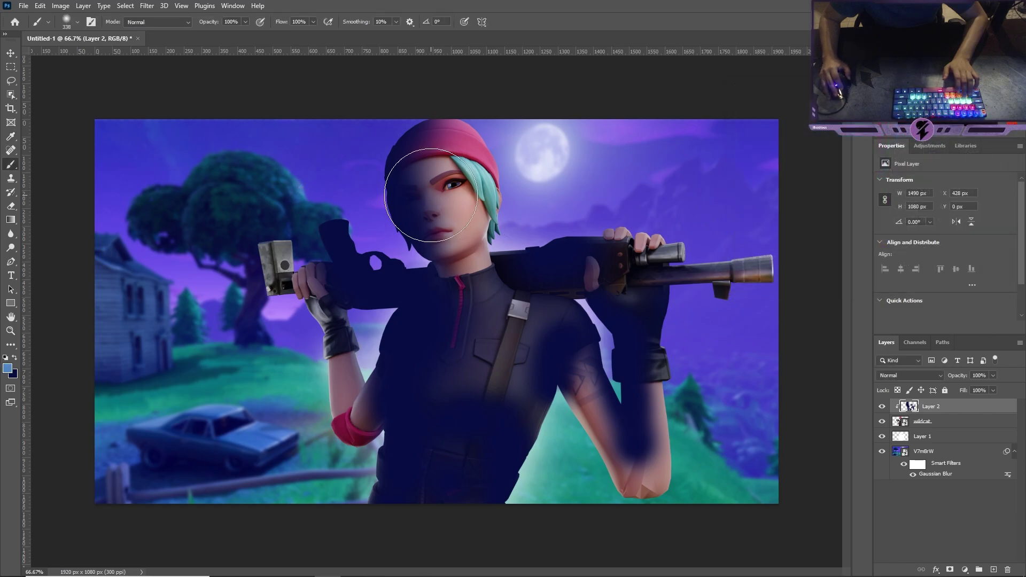
mouse_move(425, 181)
left_mouse_down()
mouse_move(448, 177)
mouse_move(459, 193)
mouse_move(477, 310)
mouse_move(510, 367)
mouse_move(497, 390)
mouse_move(451, 366)
mouse_move(599, 401)
mouse_move(691, 459)
mouse_move(664, 183)
left_mouse_up()
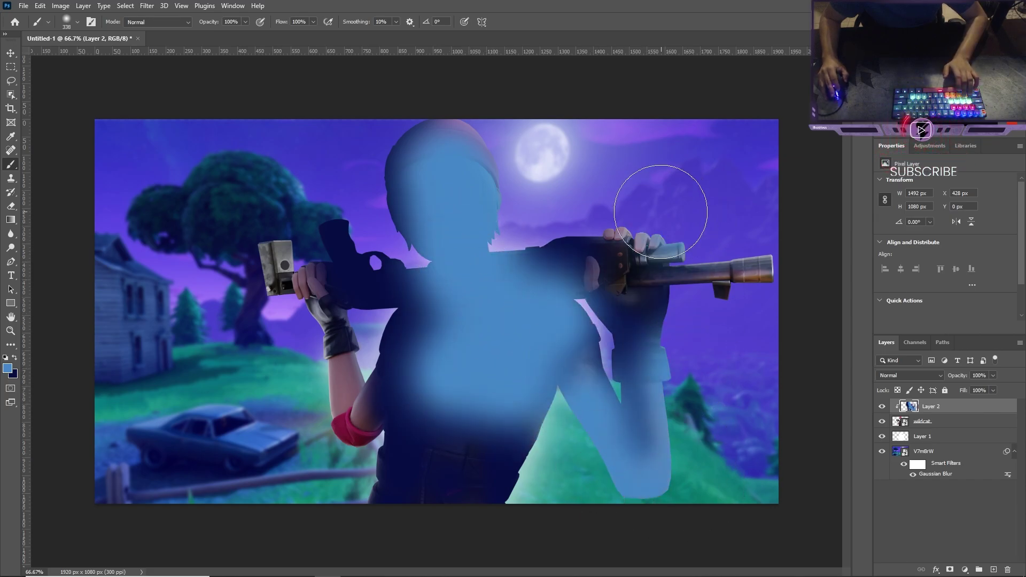
mouse_move(326, 382)
left_mouse_down()
mouse_move(297, 358)
mouse_move(300, 391)
mouse_move(362, 444)
mouse_move(288, 420)
mouse_move(300, 270)
left_mouse_up()
mouse_move(764, 272)
left_mouse_down()
mouse_move(749, 251)
mouse_move(652, 267)
mouse_move(641, 240)
left_mouse_up()
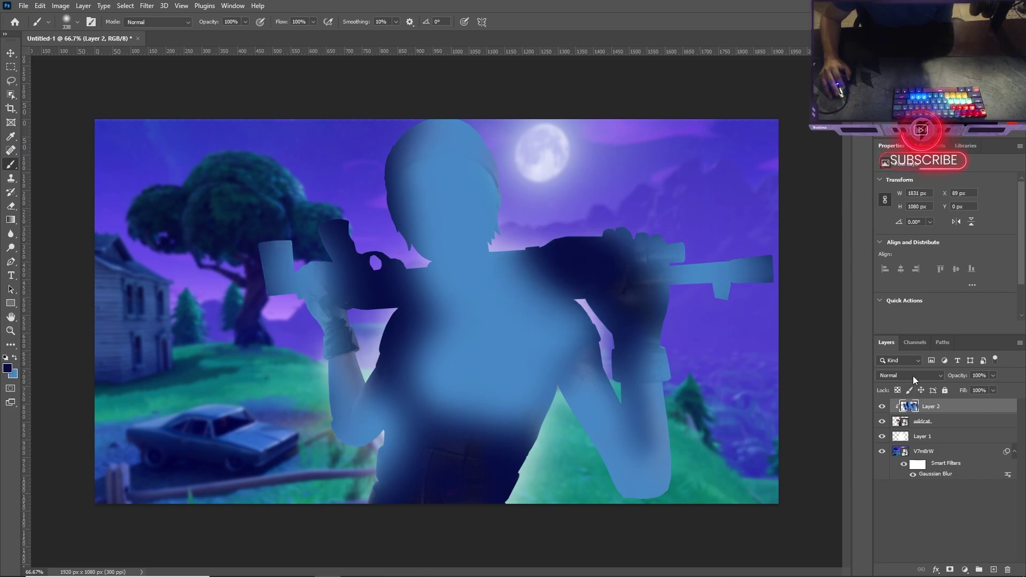
left_click(940, 376)
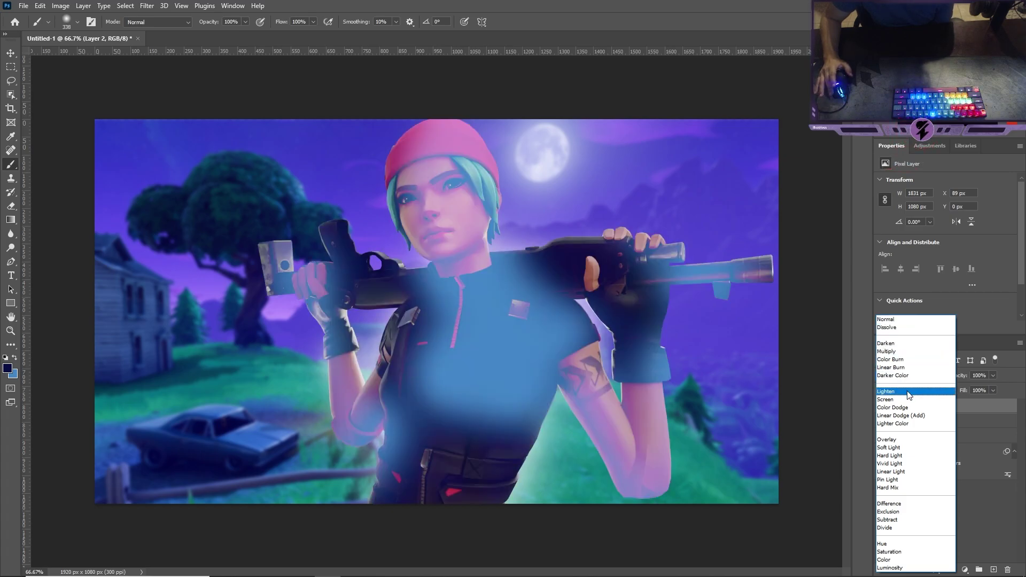
Step: Set Layer 2 to Soft Light, then hide and reshow it to compare the tint
left_click(902, 448)
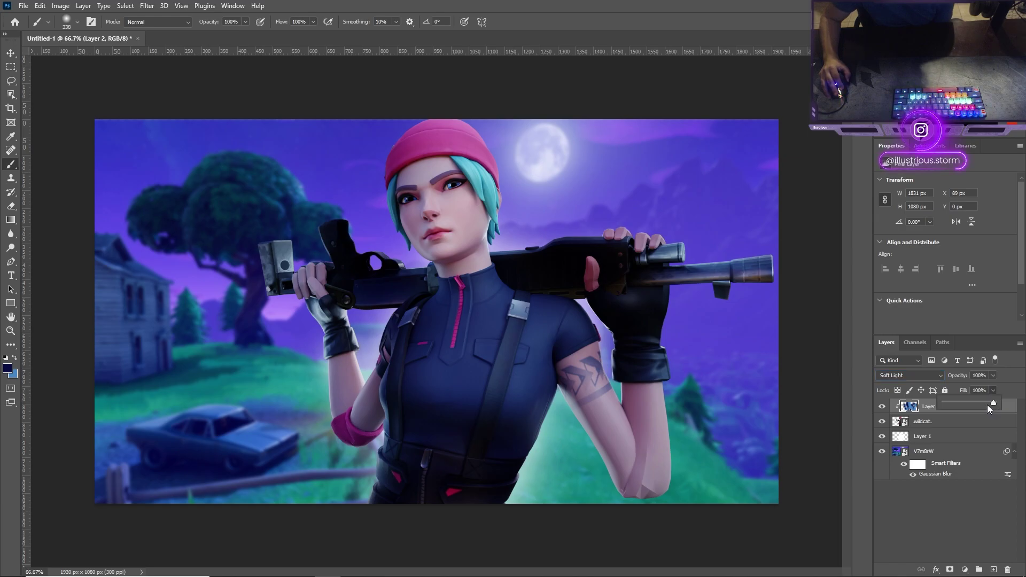
left_click(982, 401)
left_click(882, 407)
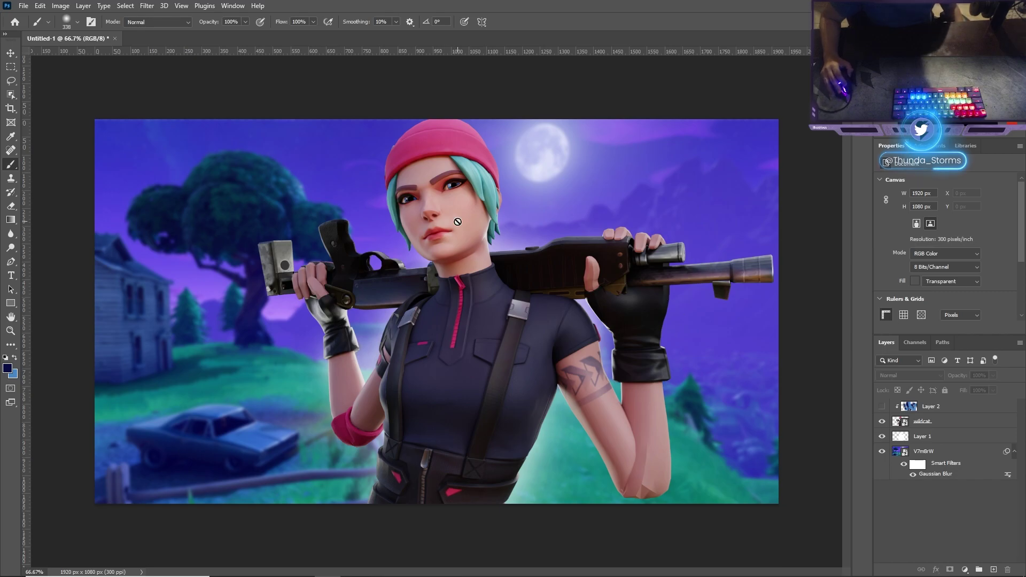
left_click(881, 407)
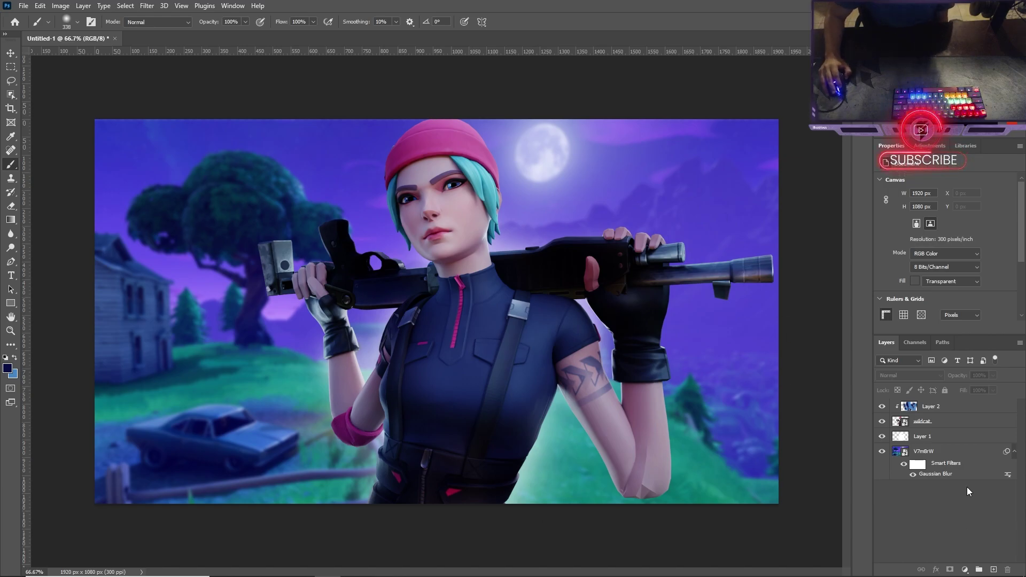
Step: Delete Layer 1 and add a new empty Layer 3
left_click(929, 437)
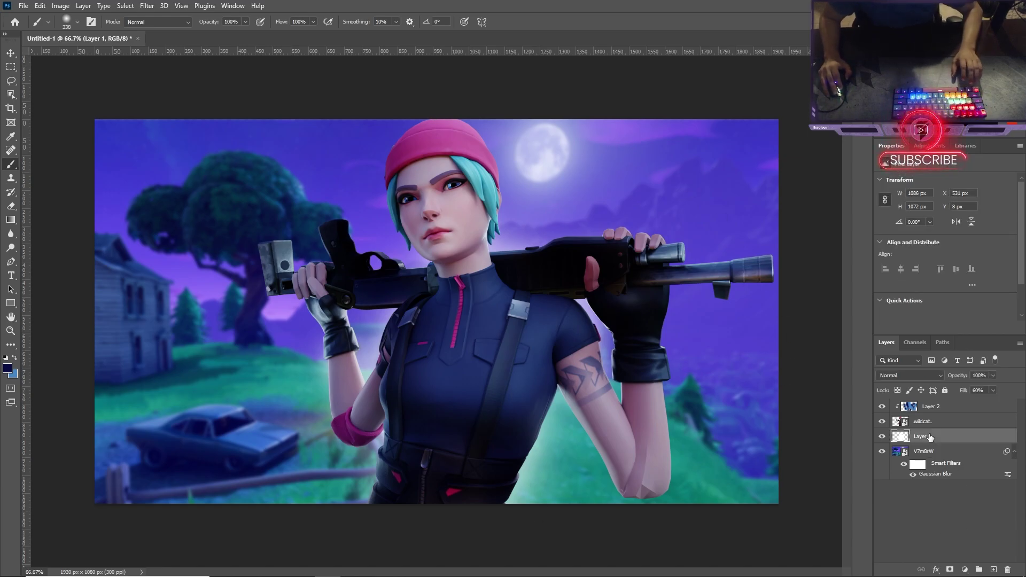
key("Delete")
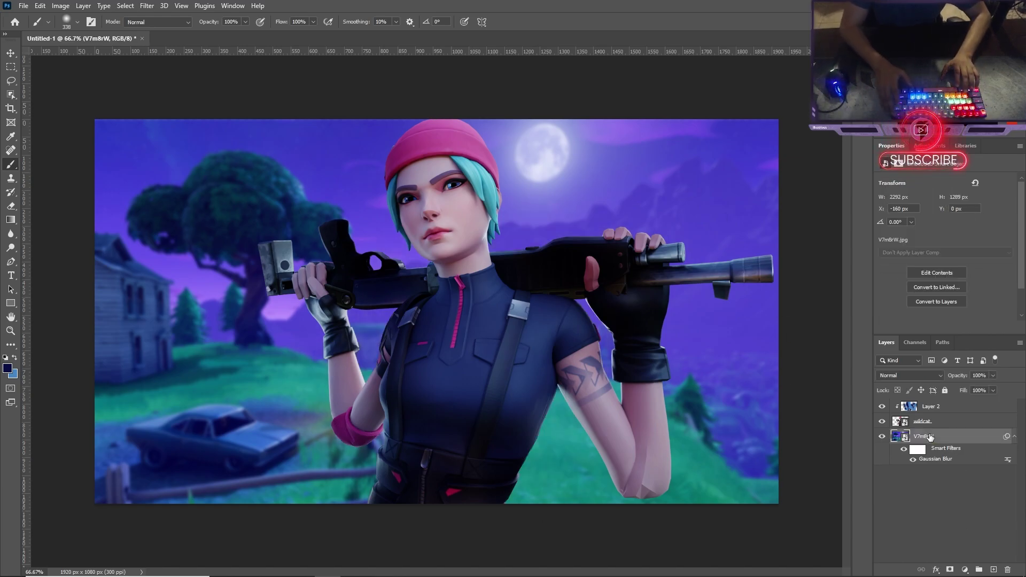
left_click(993, 570)
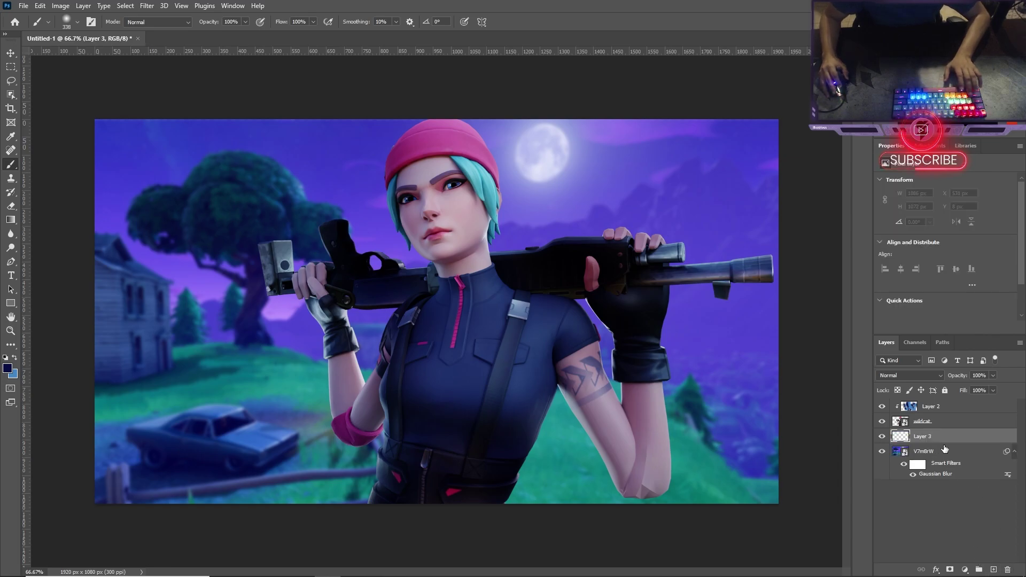
Step: Pick a lighter blue and brush a glow around the arms and neck, then undo the strokes
left_click(7, 368)
left_click(833, 147)
key("Return")
key("b")
right_click(529, 299)
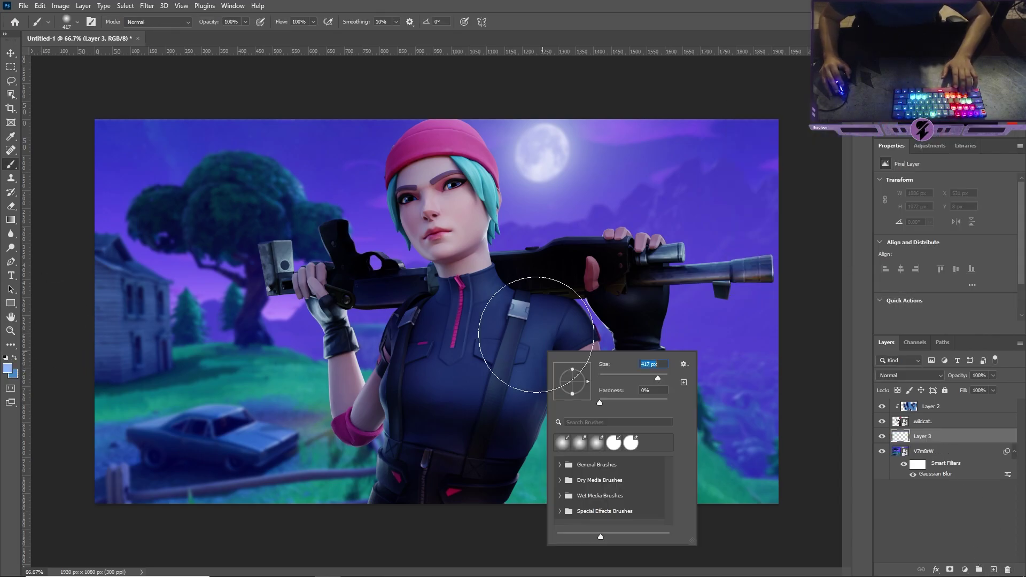
key("Escape")
mouse_move(463, 335)
left_mouse_down()
mouse_move(426, 389)
mouse_move(435, 504)
mouse_move(531, 373)
mouse_move(462, 308)
mouse_move(433, 393)
mouse_move(412, 380)
mouse_move(513, 439)
mouse_move(412, 401)
mouse_move(540, 311)
mouse_move(472, 323)
mouse_move(390, 446)
mouse_move(342, 320)
left_mouse_up()
key("ctrl+z")
key("ctrl+z")
key("ctrl+z")
key("ctrl+z")
key("ctrl+z")
key("ctrl+z")
key("ctrl+z")
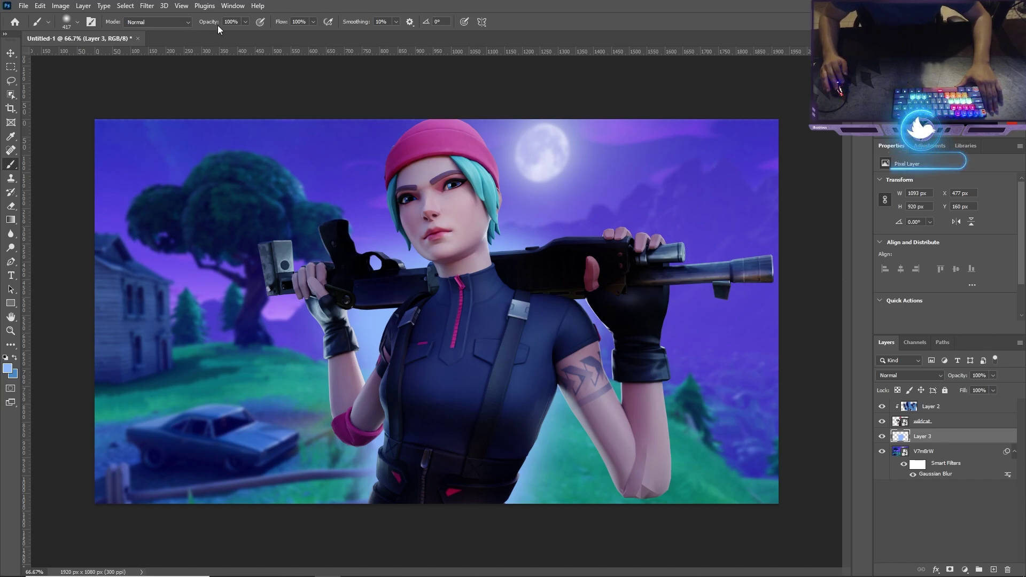
left_click(25, 6)
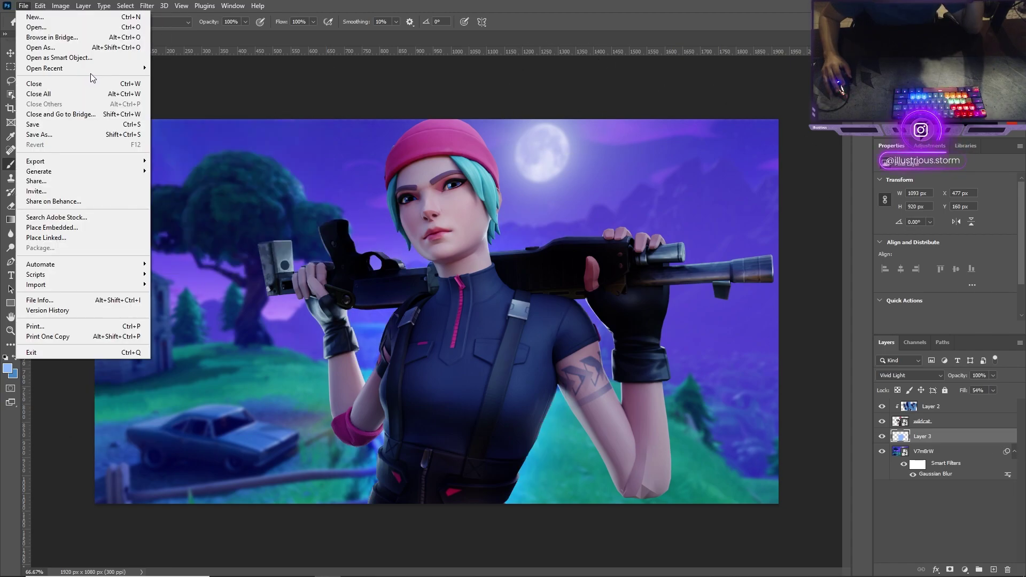
Step: Open the Fortnite assets pack from recent files and preview the sunbursts in its Suns group
mouse_move(90, 72)
left_click(242, 77)
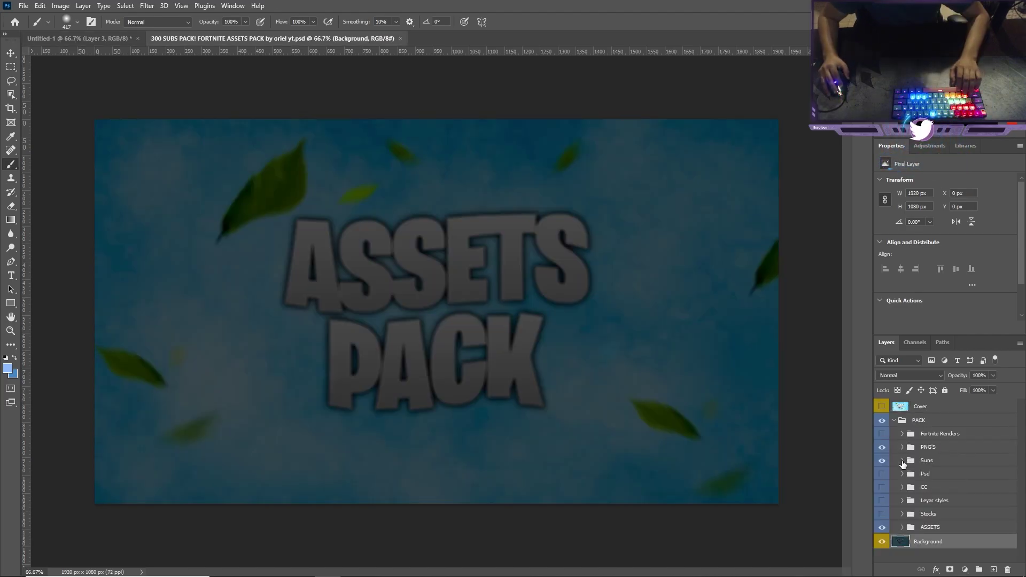
left_click(902, 461)
left_click(882, 474)
left_click(882, 474)
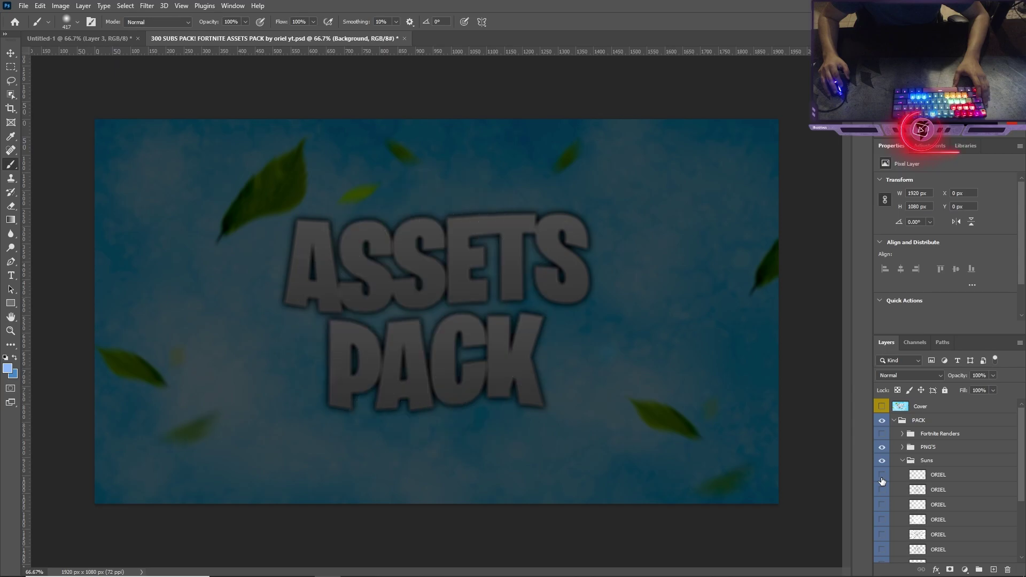
left_click(881, 489)
left_click(881, 490)
left_click(881, 504)
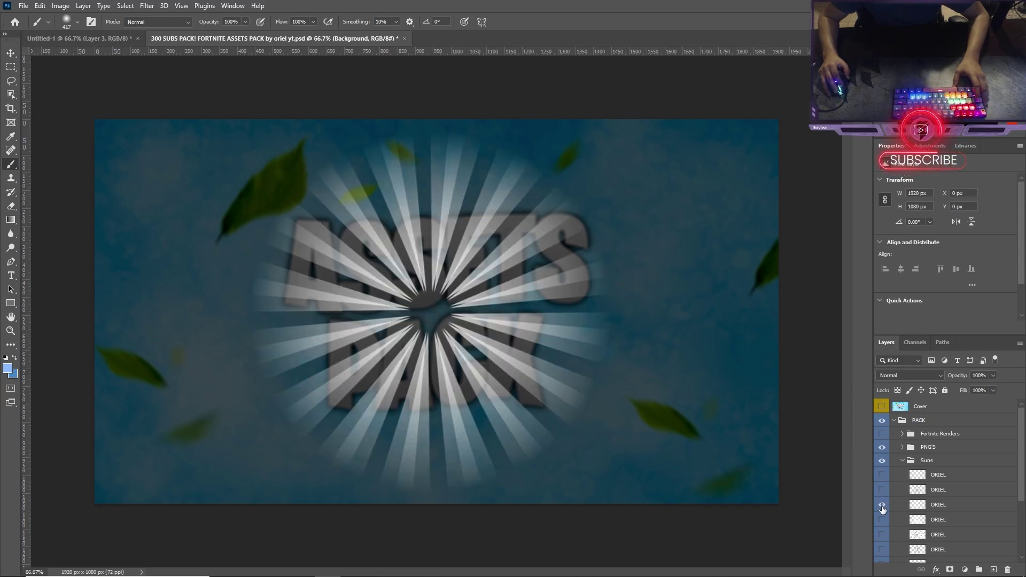
left_click(881, 504)
left_click(881, 535)
left_click(882, 535)
left_click(882, 475)
Step: Drag the first ORIEL sunburst layer into the Untitled-1 thumbnail
left_click(937, 475)
scroll(940, 481, "down", 1)
key("v")
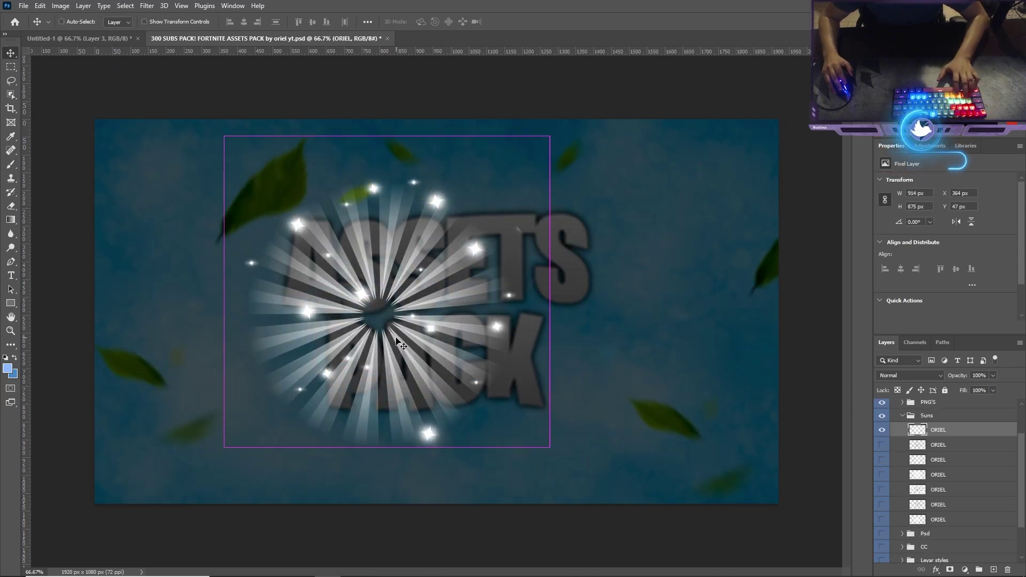
left_click_drag(81, 36, 719, 385)
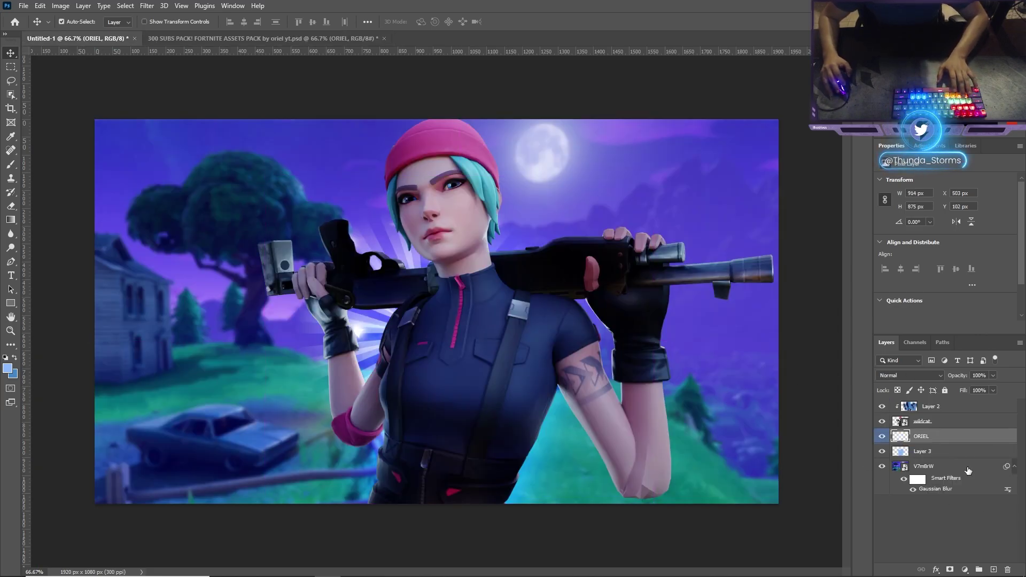
Step: Scale the ORIEL sunburst to about 309% so it fills the canvas, shifting it slightly right
mouse_move(931, 438)
left_mouse_down()
mouse_move(927, 514)
mouse_move(927, 432)
left_mouse_up()
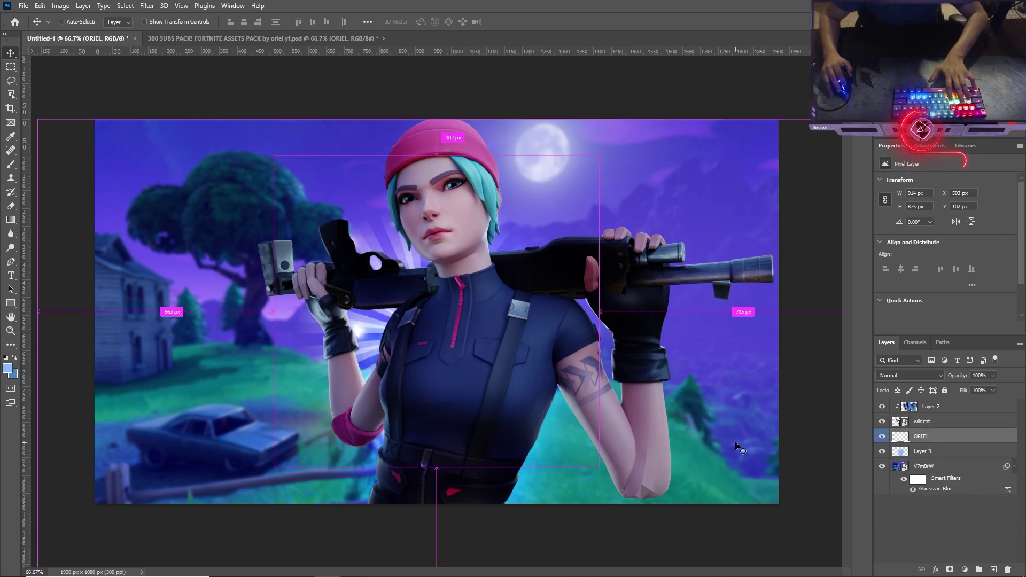
key("ctrl+t")
left_click_drag(437, 151, 437, 21)
left_click_drag(133, 311, 8, 311)
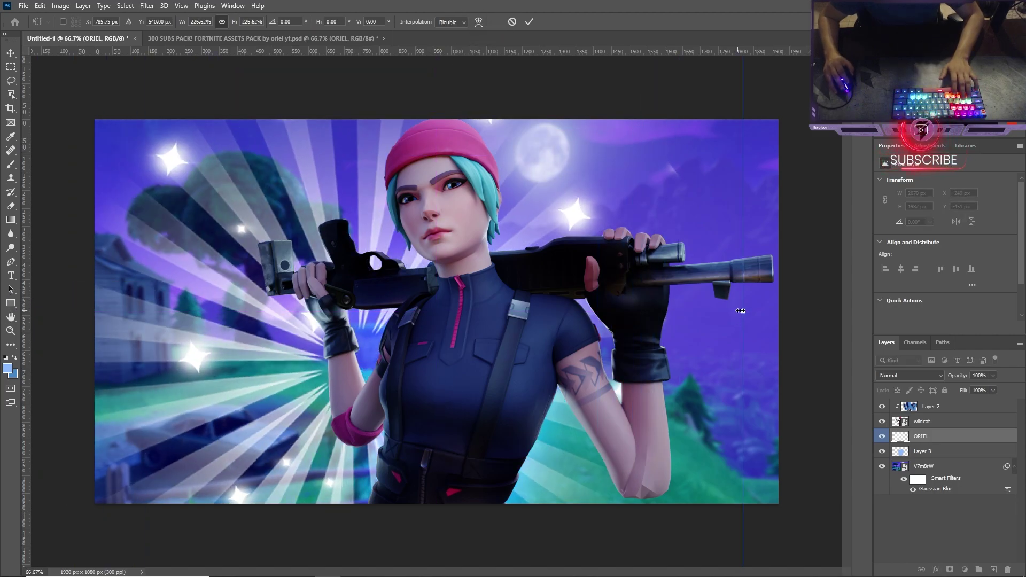
left_click_drag(740, 310, 783, 299)
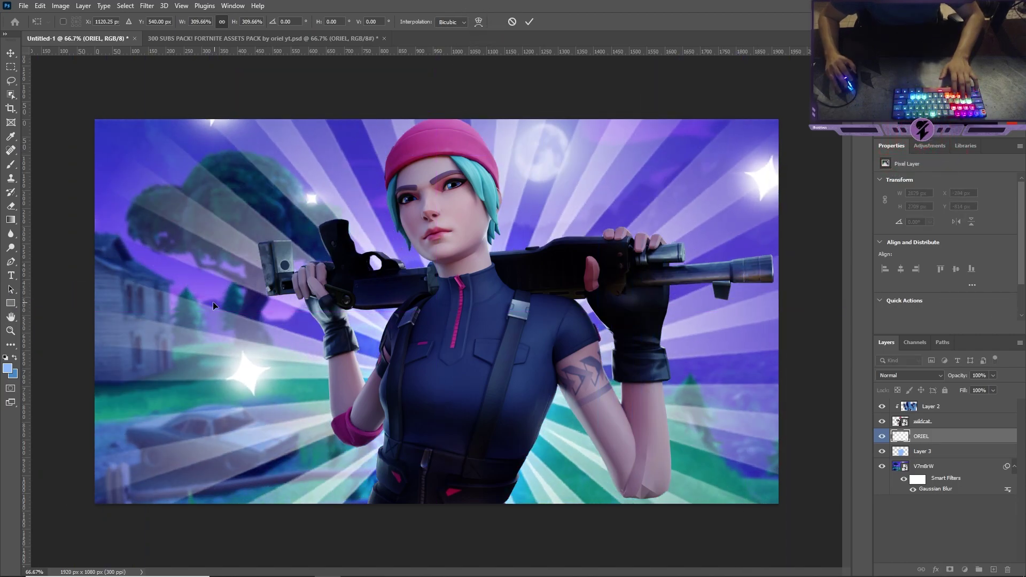
left_click(529, 21)
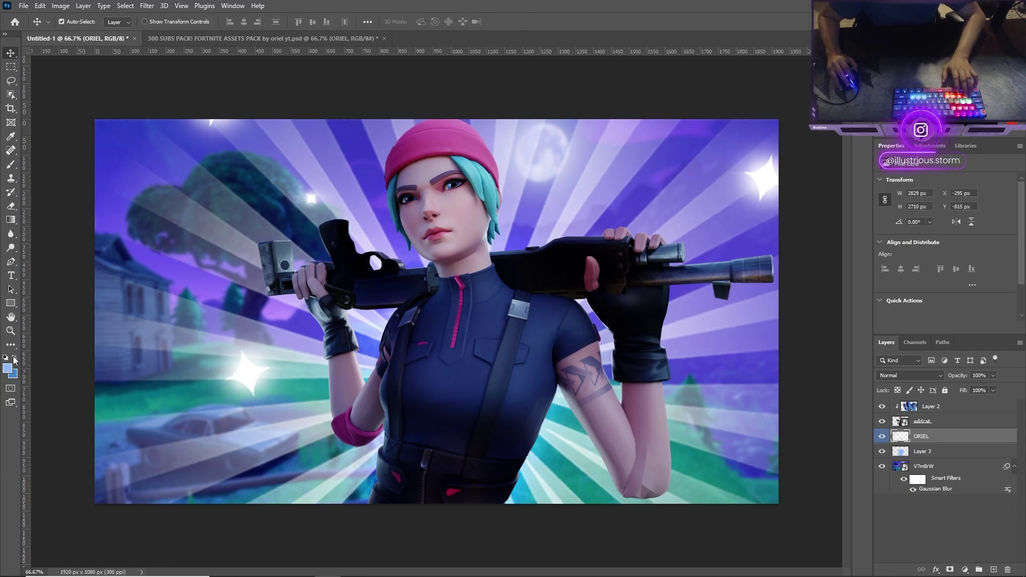
key("ctrl+minus")
key("ctrl+minus")
key("ctrl+t")
left_click_drag(603, 309, 684, 315)
key("Return")
Step: Blend the sunburst in Pin Light and lower its fill to 57%
left_click(908, 375)
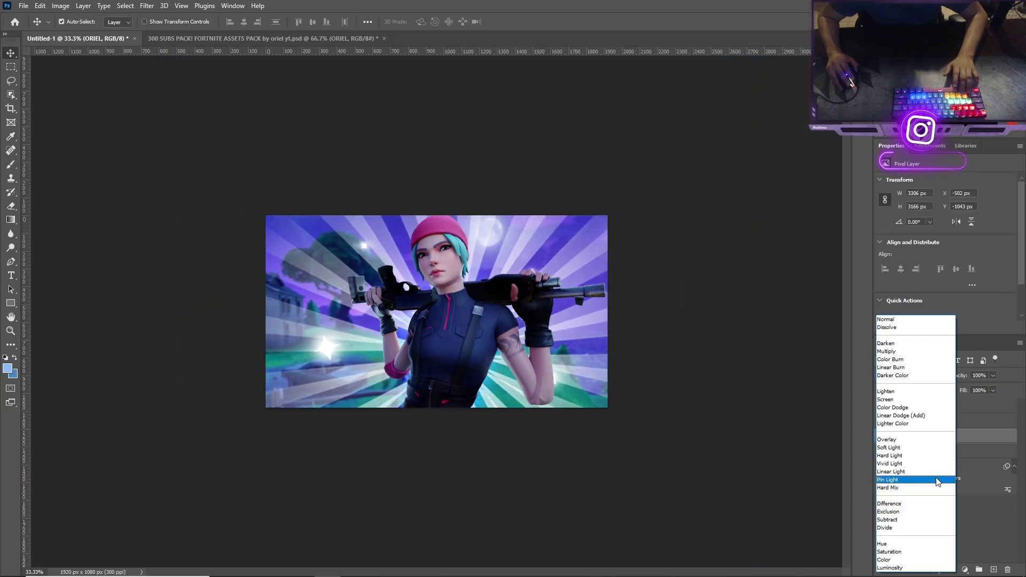
left_click(936, 479)
left_click(993, 391)
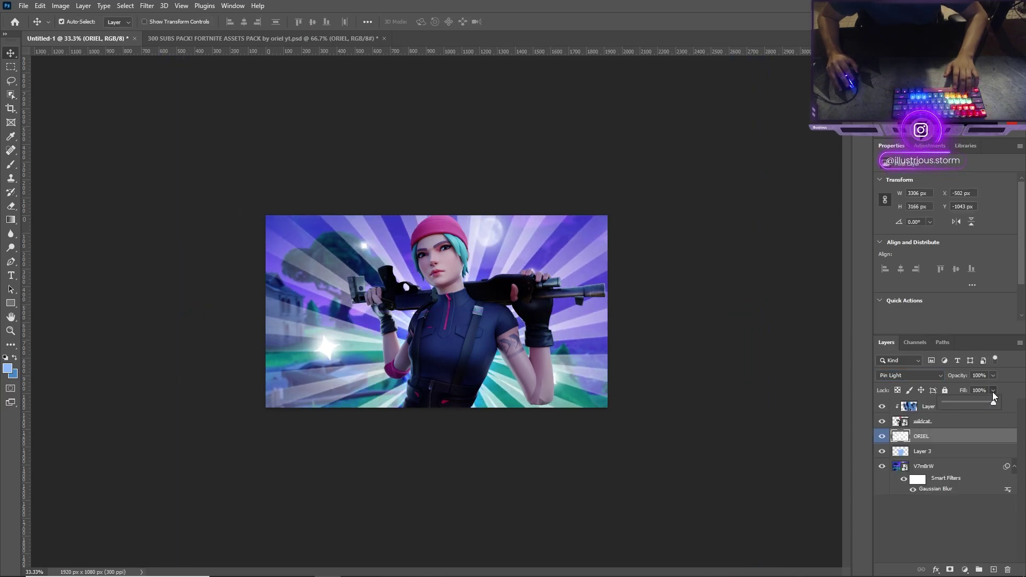
left_click_drag(991, 405, 969, 399)
Step: Close the assets pack document without saving changes
key("ctrl+Tab")
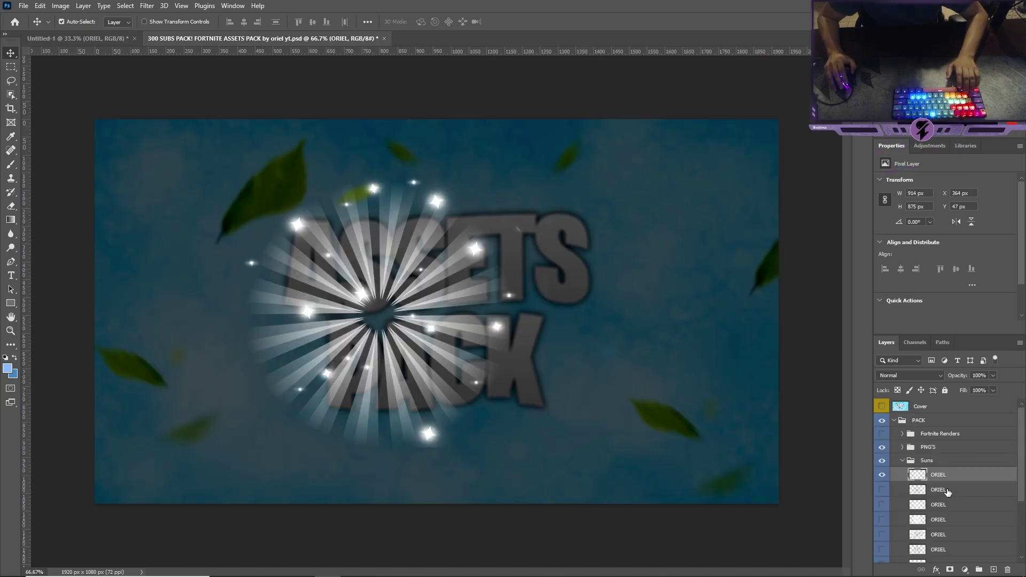
left_click(383, 38)
left_click(508, 225)
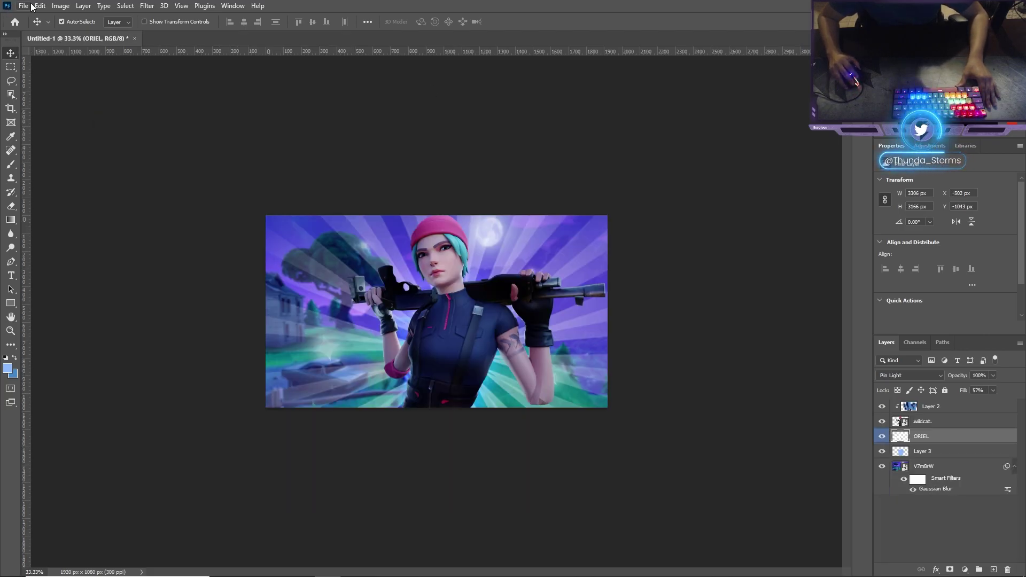
Step: Open the recent WRAITH_PACK file and drag its Particles layer into the thumbnail
left_click(24, 5)
mouse_move(82, 73)
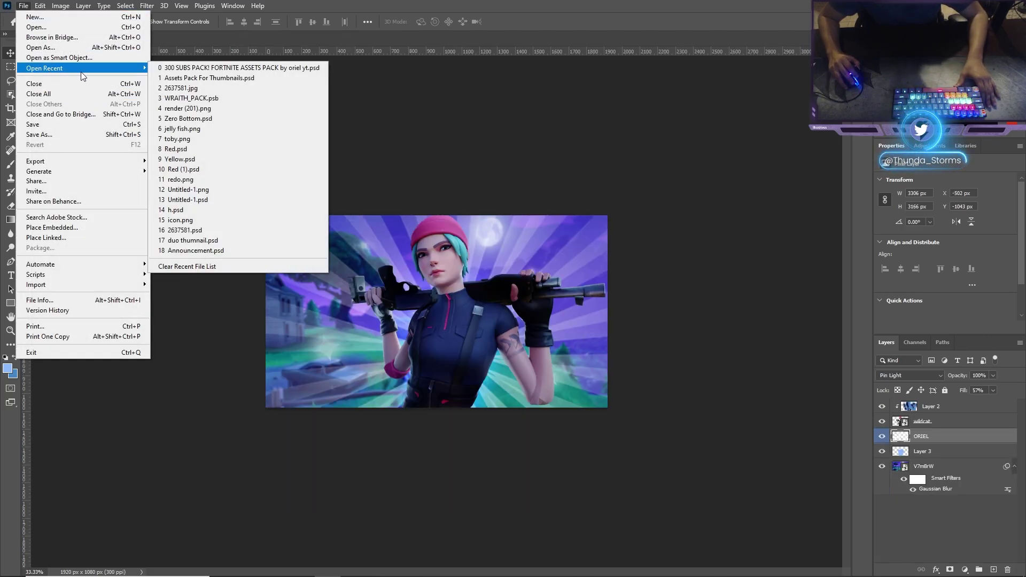
left_click(216, 98)
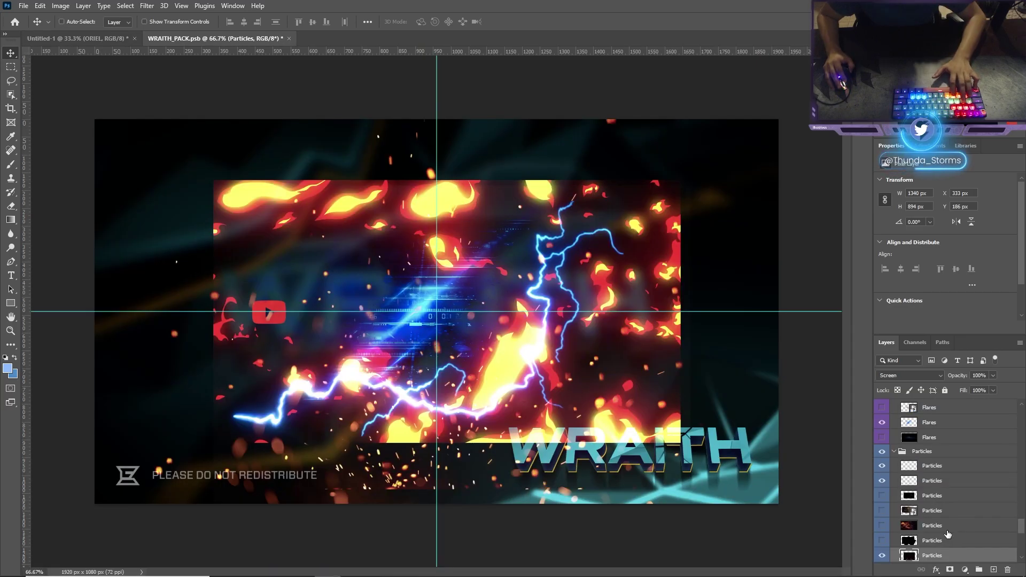
left_click_drag(217, 50, 512, 267)
Step: Stretch the Particles overlay to reach the top, left and right canvas edges
left_click_drag(929, 437, 931, 400)
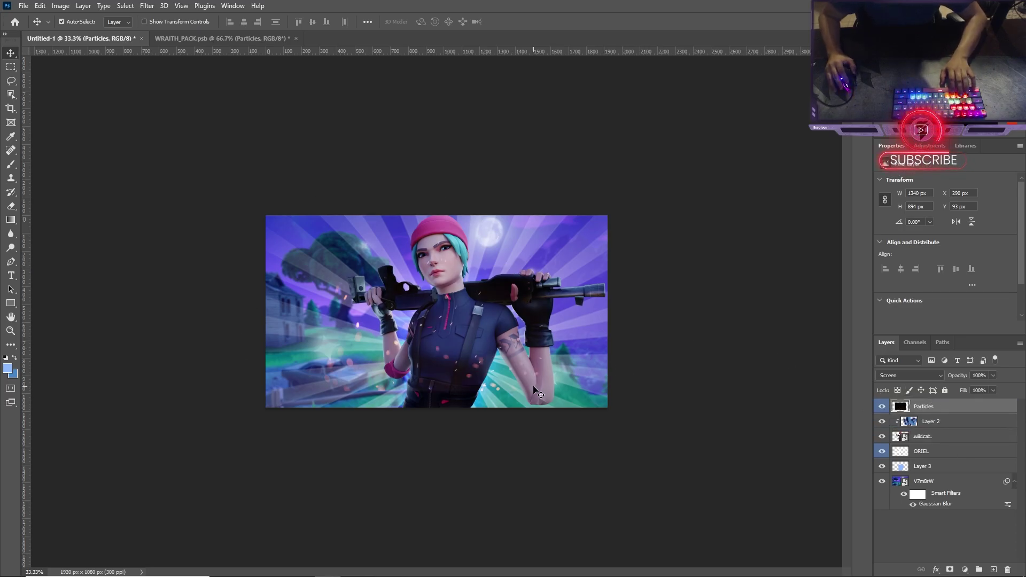
key("ctrl")
key("ctrl+t")
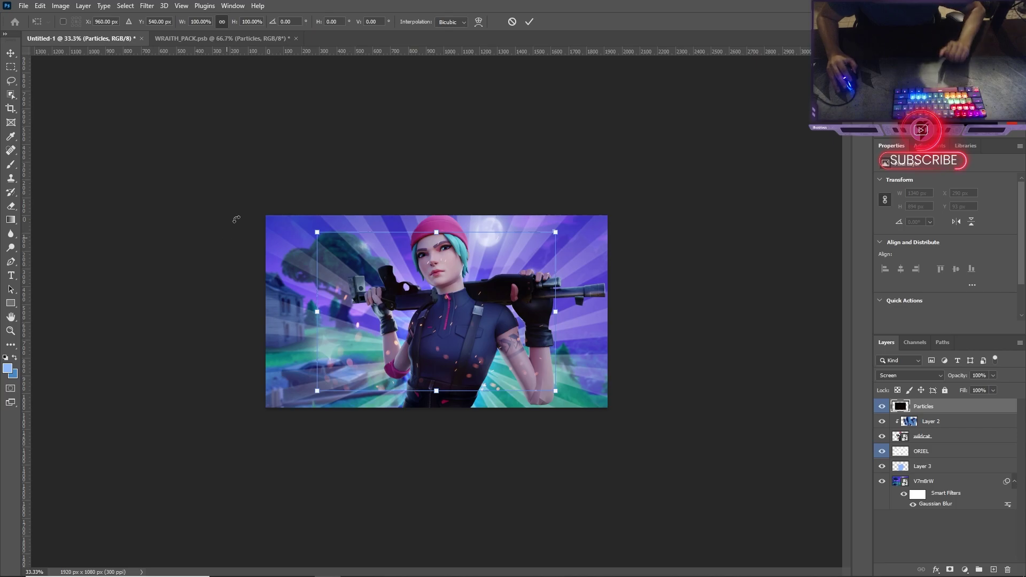
left_click_drag(436, 237, 436, 215)
left_click_drag(569, 308, 607, 303)
left_click_drag(305, 303, 265, 303)
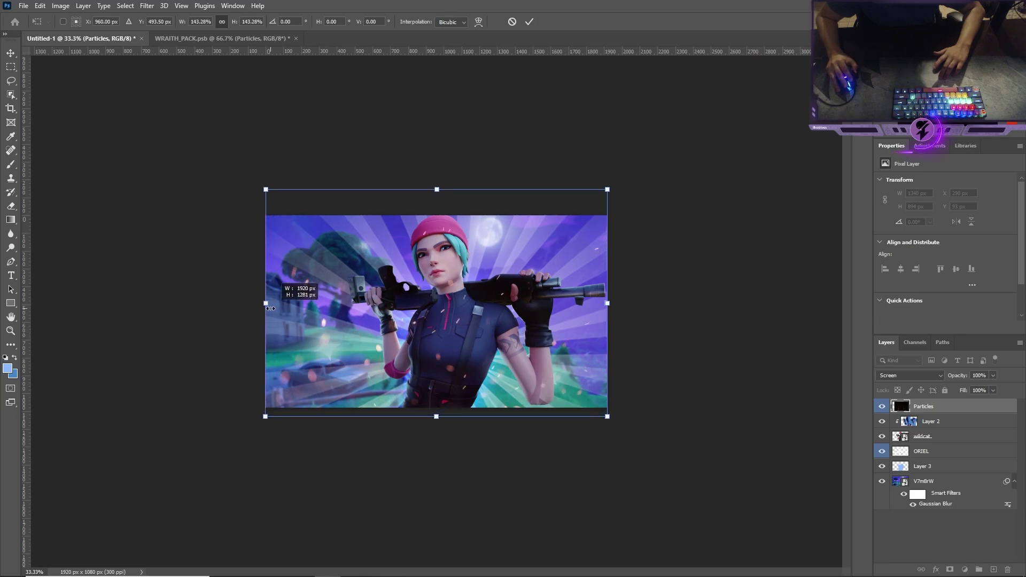
left_click(529, 22)
Step: Move the Particles layer below the character and zoom in on the thumbnail
left_click_drag(956, 406, 960, 410)
left_click_drag(961, 436, 961, 440)
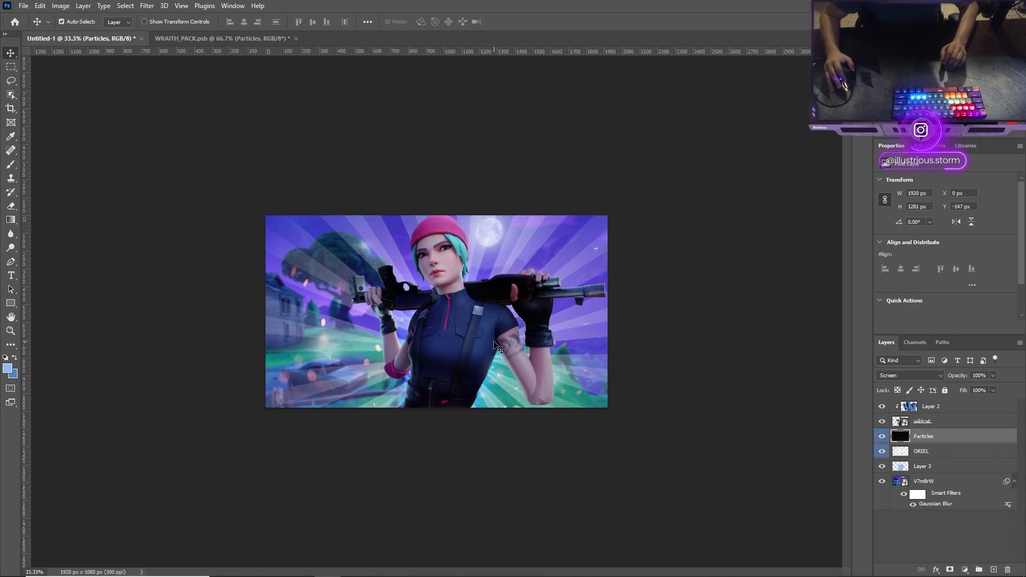
left_click(10, 331)
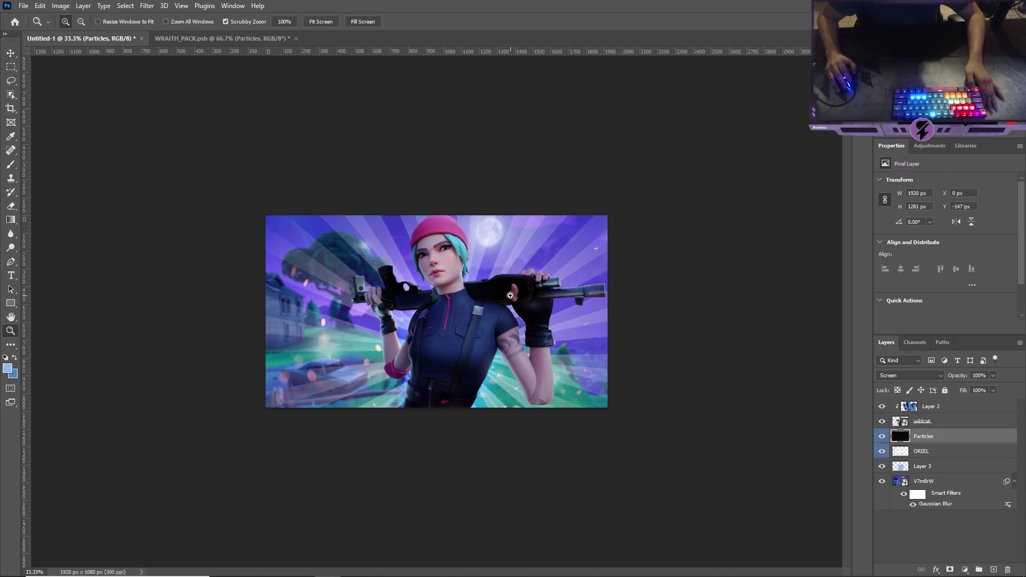
left_click(510, 295)
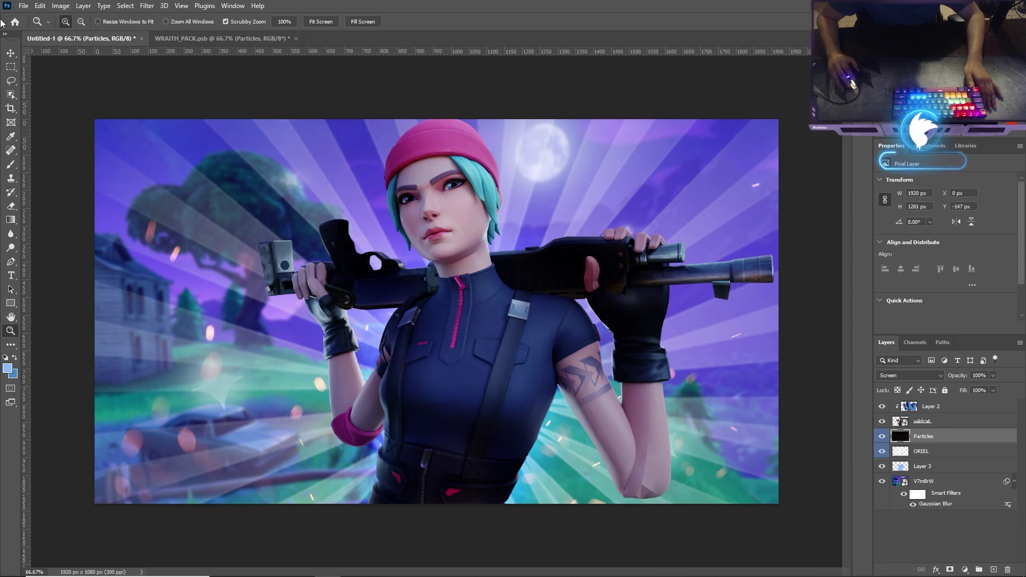
left_click(11, 53)
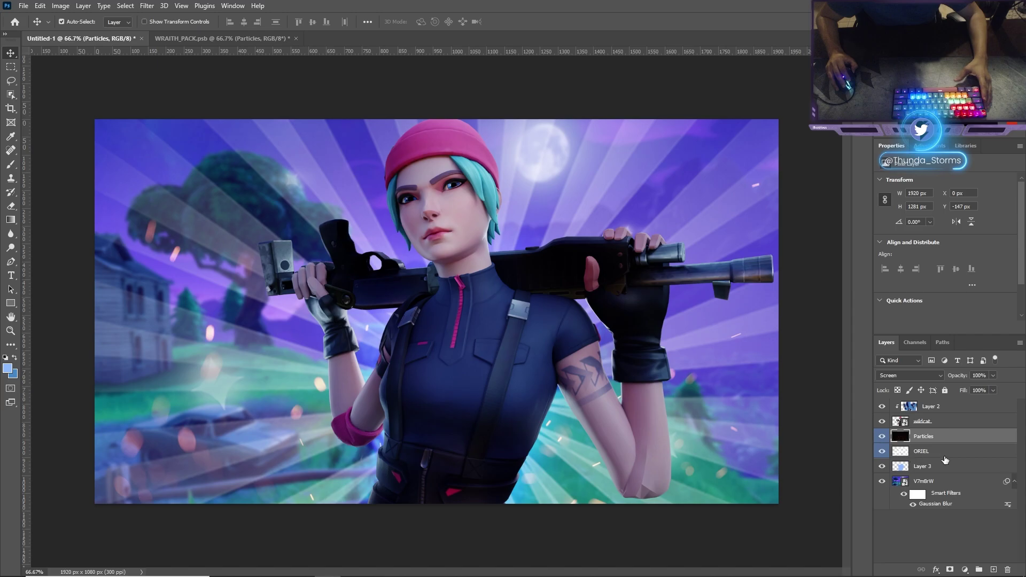
left_click(961, 450)
Step: Add a new Layer 4 above Particles and set the foreground colour to ffffff
left_click(994, 570)
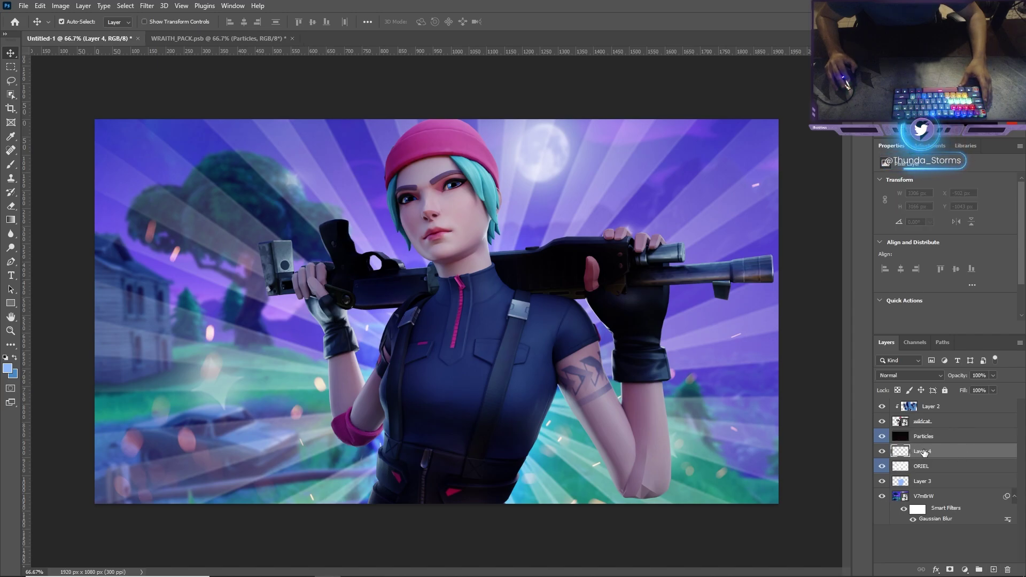
left_click_drag(941, 437, 942, 432)
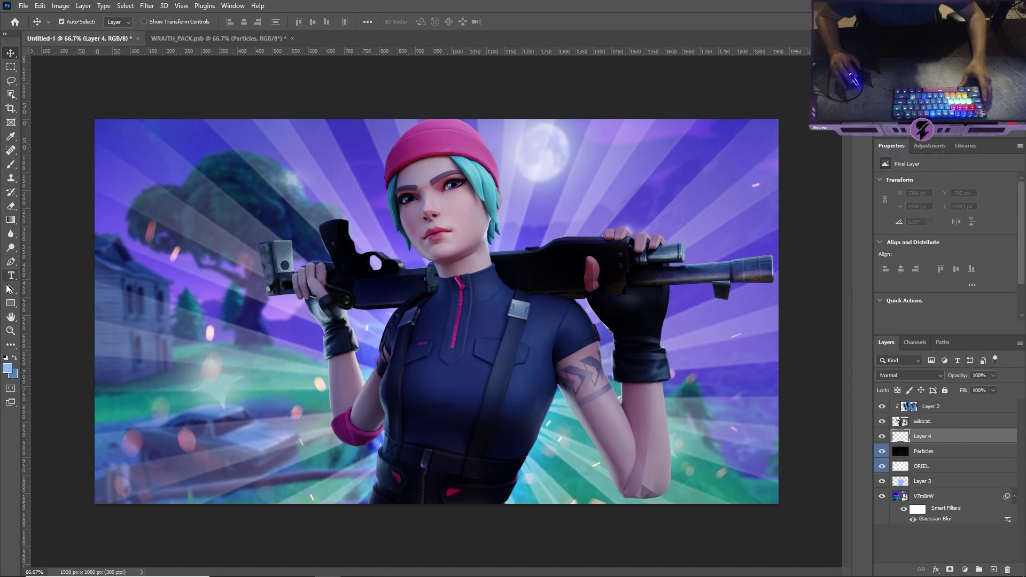
left_click(8, 370)
type("ffffff")
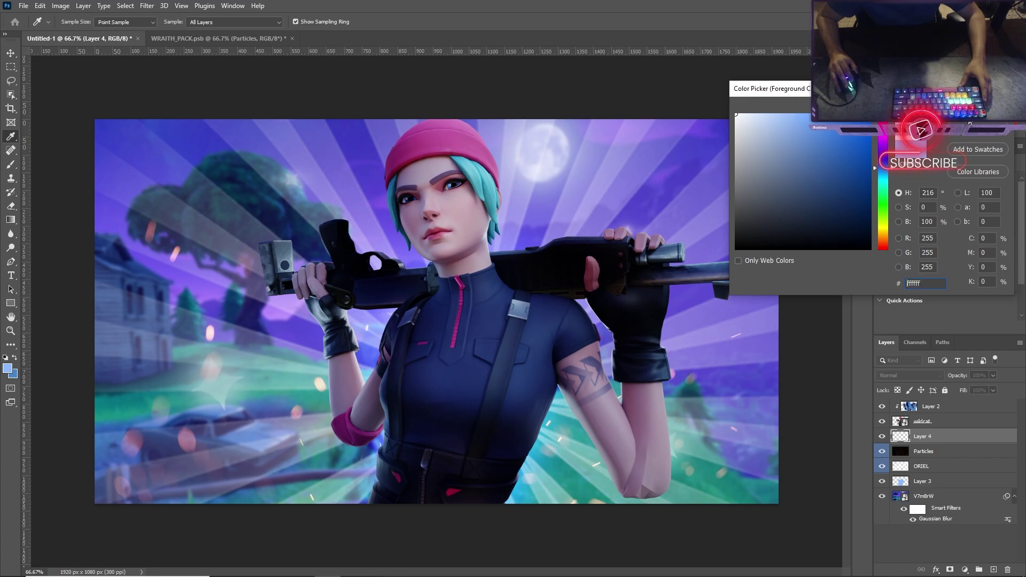
key("Return")
key("v")
Step: Paint a soft white glow behind the character's waist with a large soft brush
right_click(438, 357)
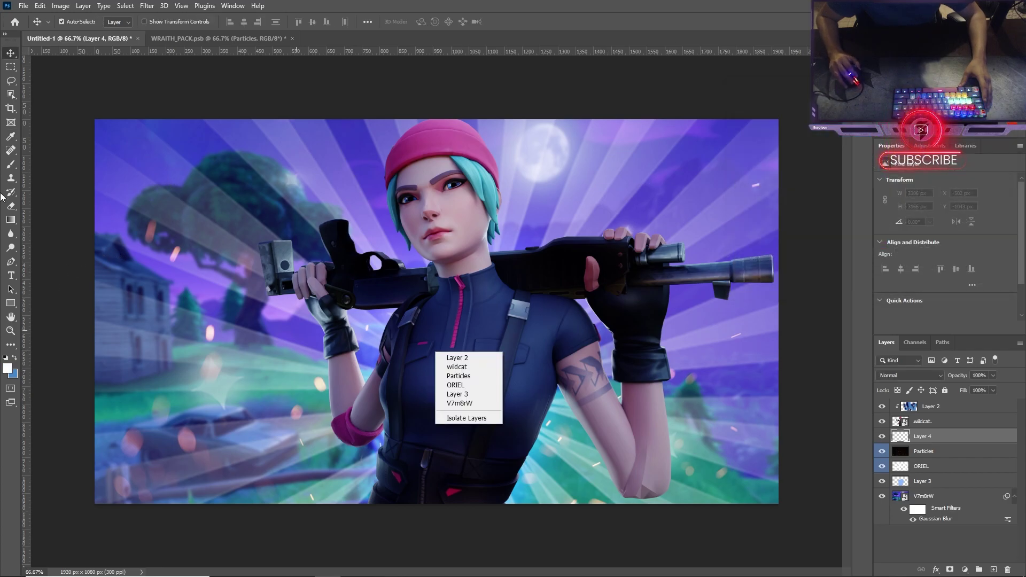
key("b")
right_click(493, 316)
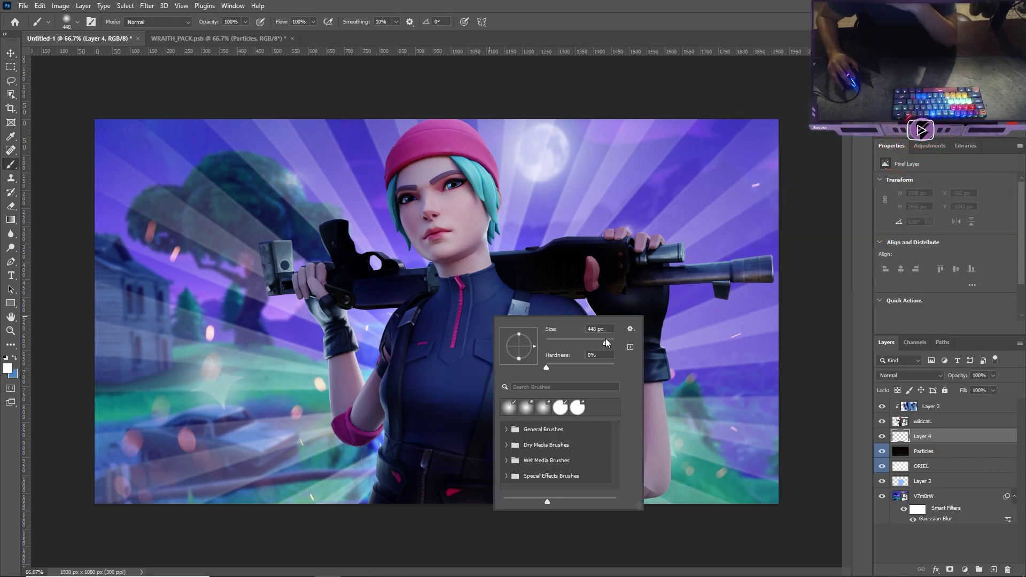
left_click(424, 320)
mouse_move(425, 321)
left_mouse_down()
mouse_move(465, 382)
mouse_move(442, 389)
mouse_move(424, 332)
mouse_move(451, 307)
mouse_move(583, 353)
left_mouse_up()
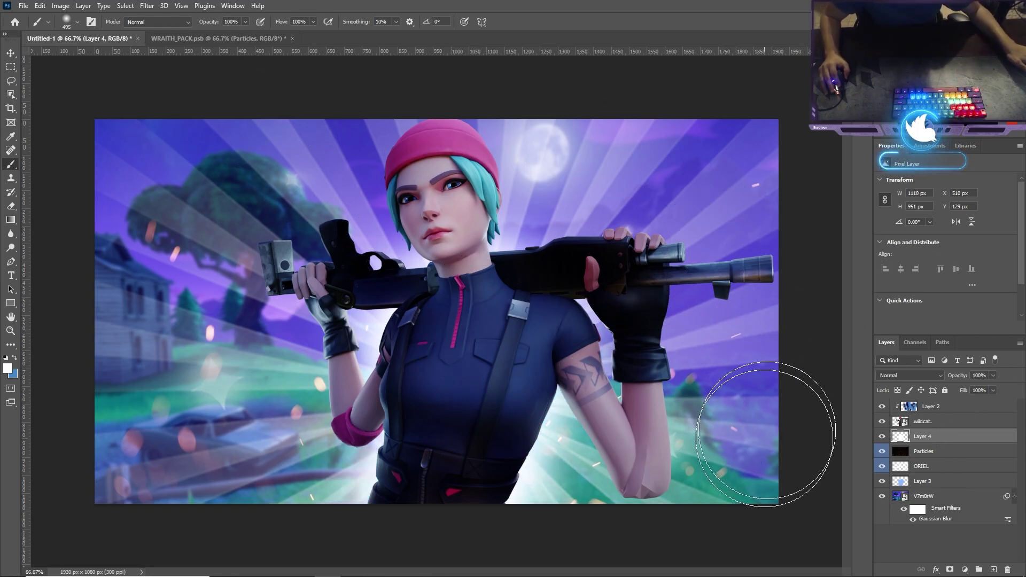
left_click(950, 425)
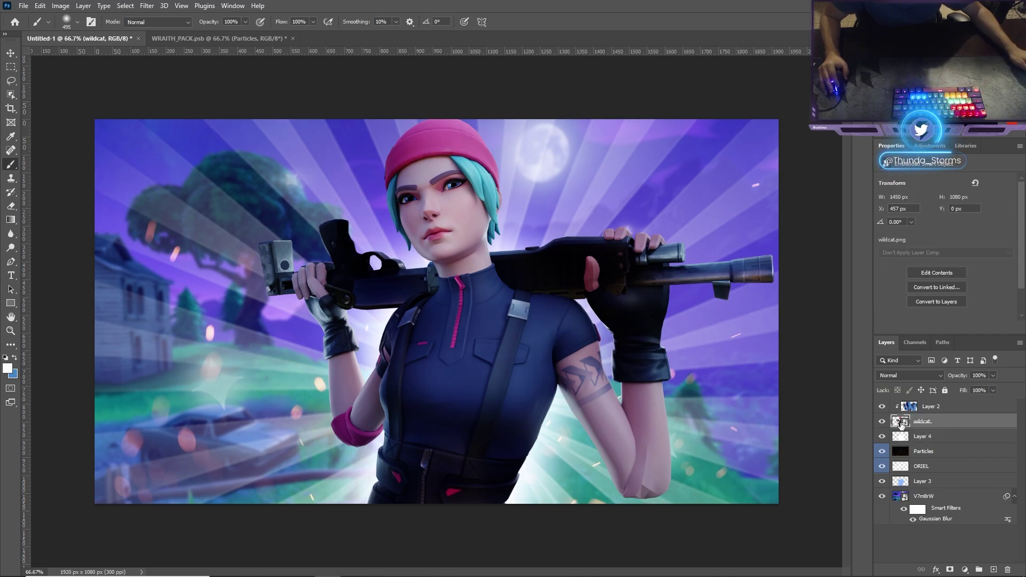
Step: Add a thin white Stroke effect to the wildcat layer in Layer Style
double_click(952, 424)
left_click_drag(699, 127, 362, 305)
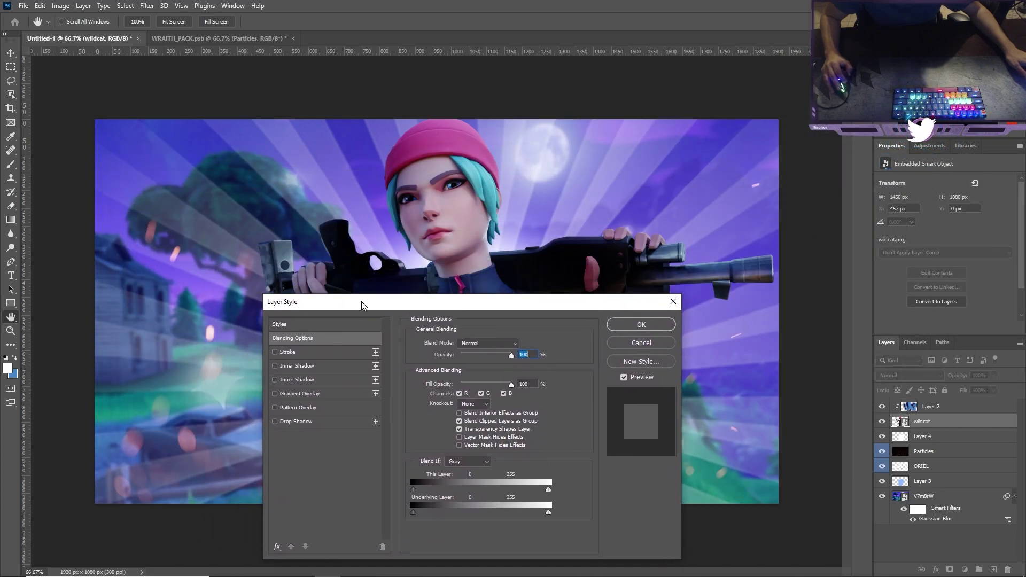
left_click(275, 352)
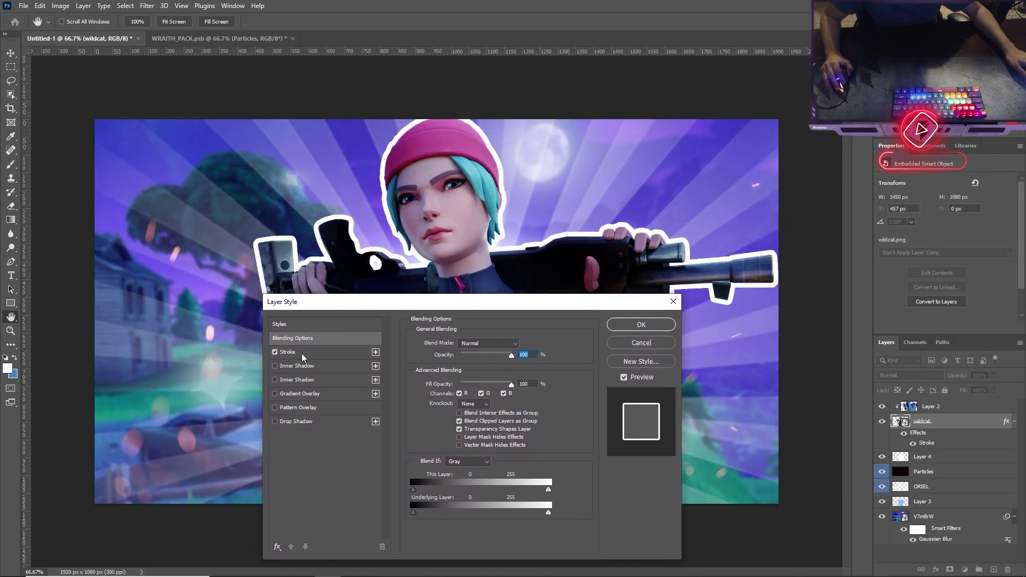
left_click(300, 353)
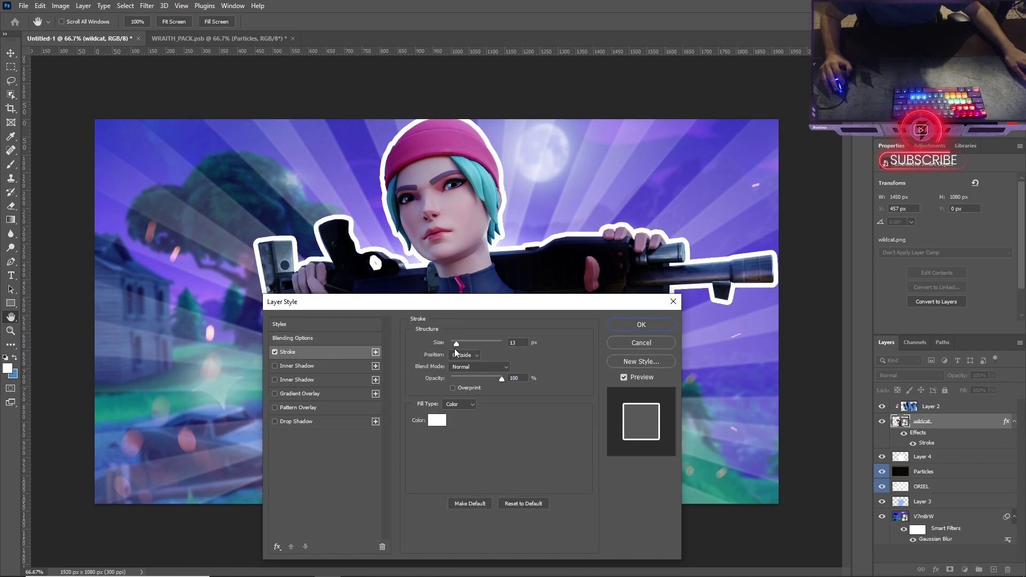
left_click_drag(457, 345, 453, 346)
key("Return")
key("b")
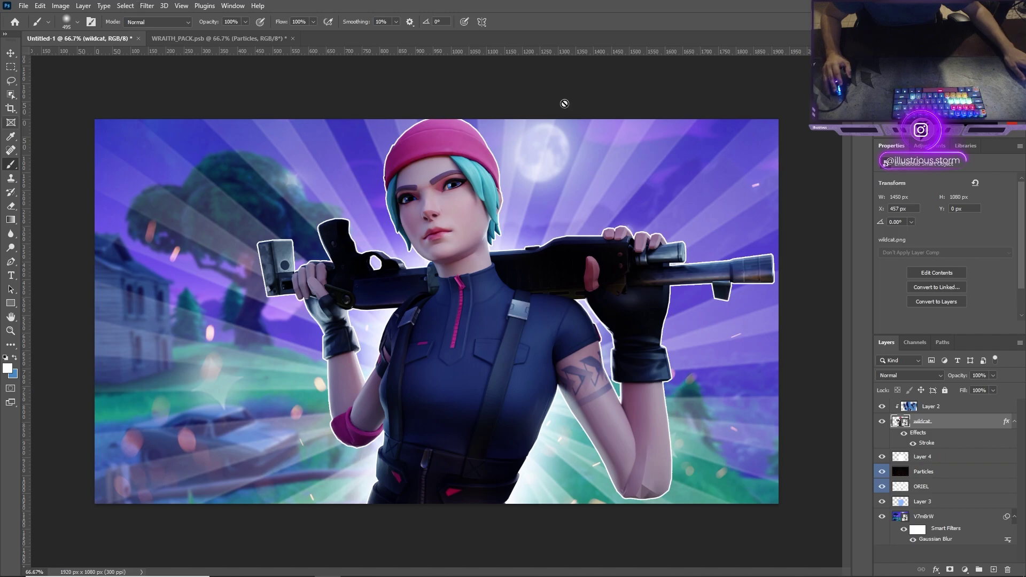
Step: Bring the red banner from Assets Pack For Thumbnails.psd into the thumbnail, lower left
left_click(24, 5)
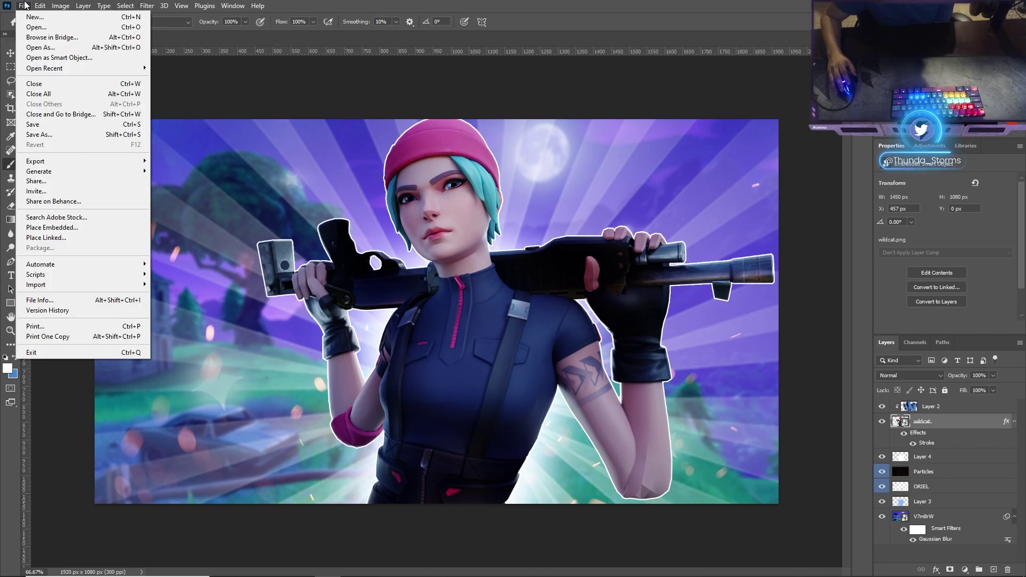
mouse_move(80, 68)
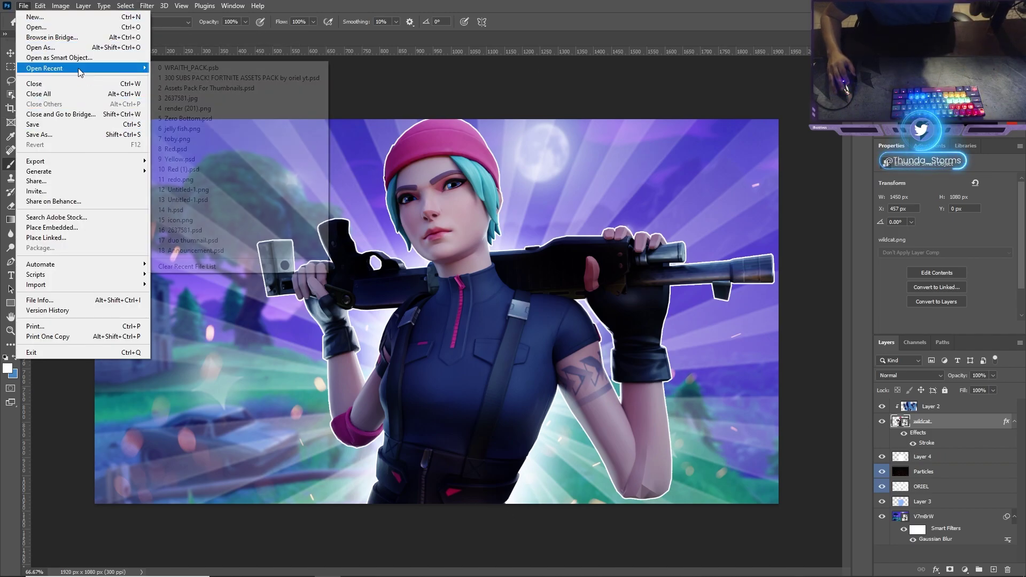
left_click(250, 90)
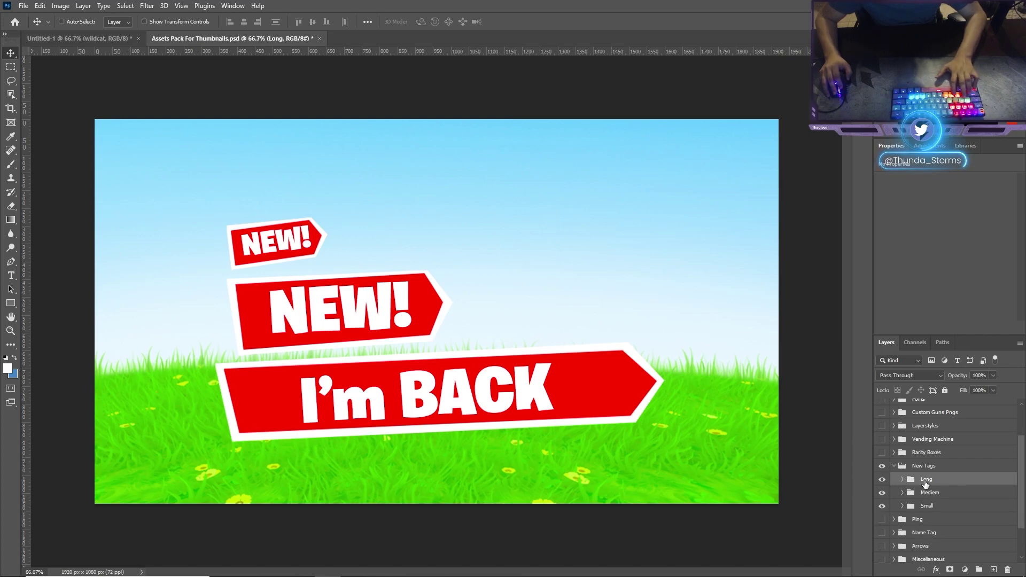
left_click(46, 39)
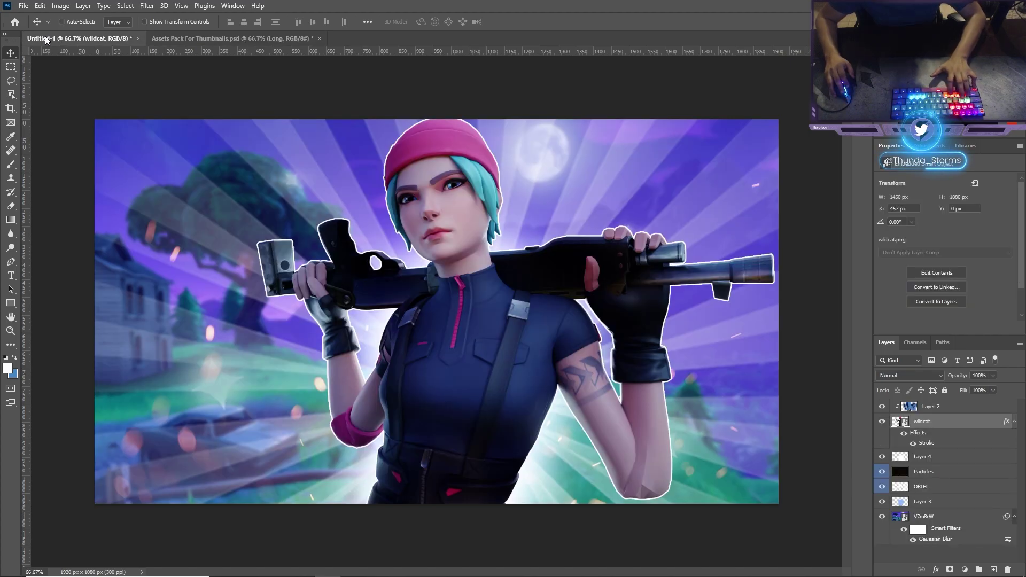
left_click_drag(46, 39, 477, 355)
left_click_drag(485, 317, 327, 361)
Step: Retype the banner text to read WILD CAT SKIN
double_click(330, 361)
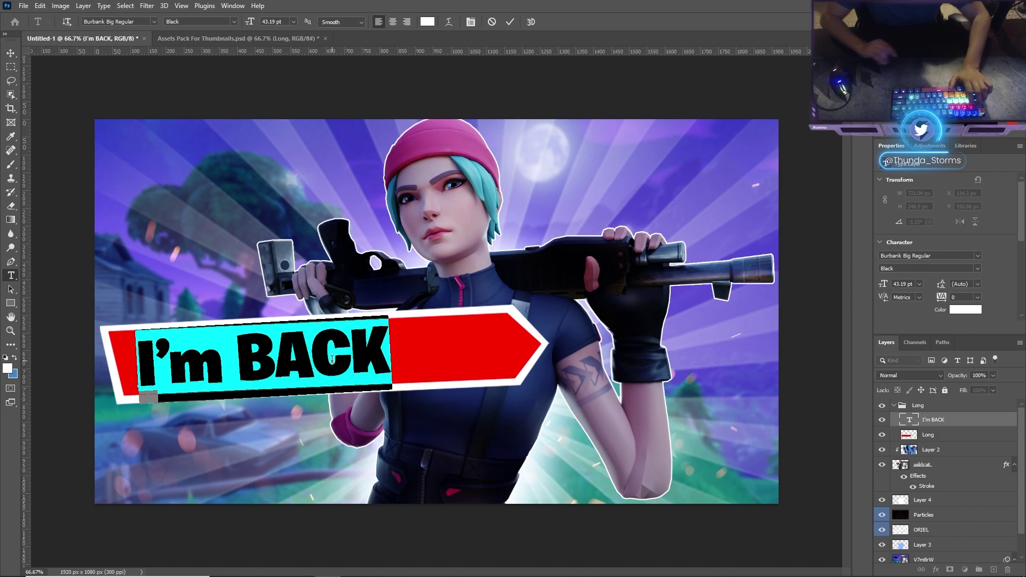
type("q")
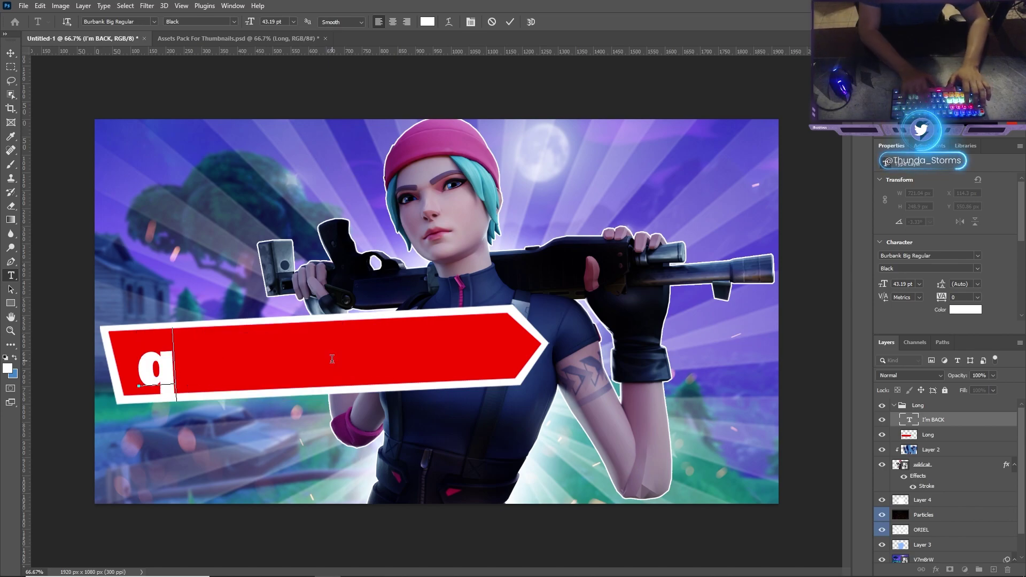
key("BackSpace")
type("Wil")
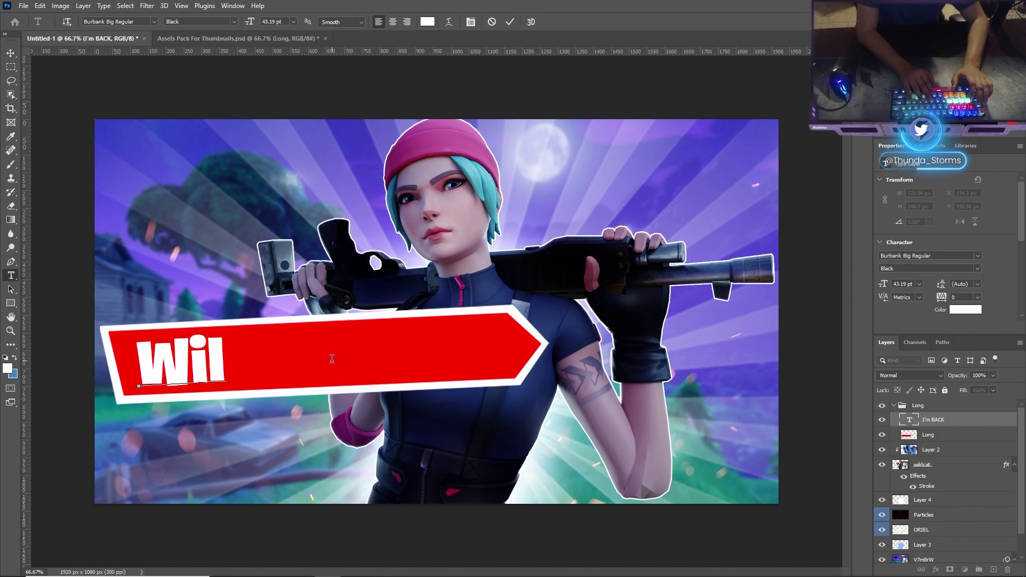
key("BackSpace")
key("BackSpace")
type("il")
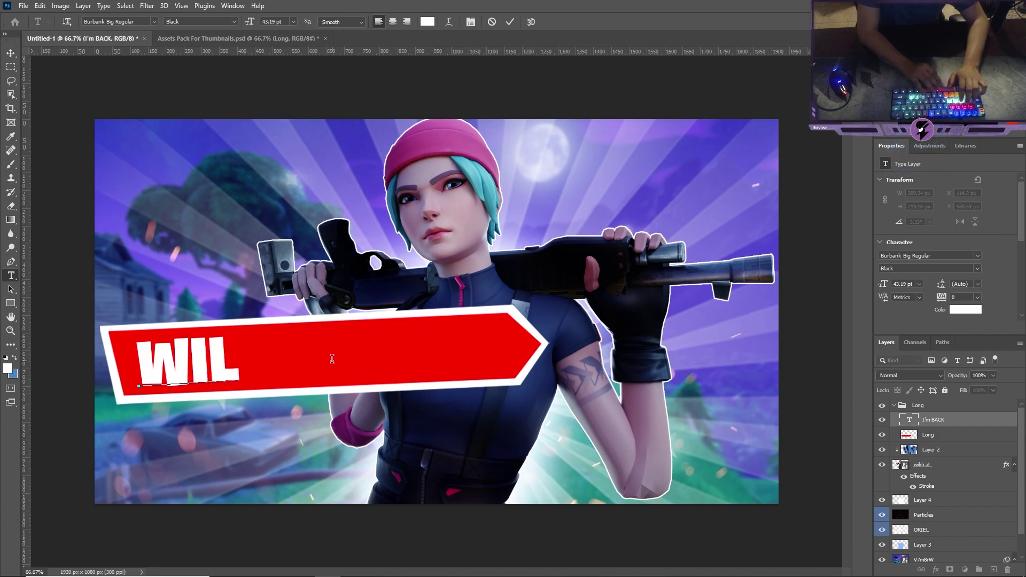
type("d Ct")
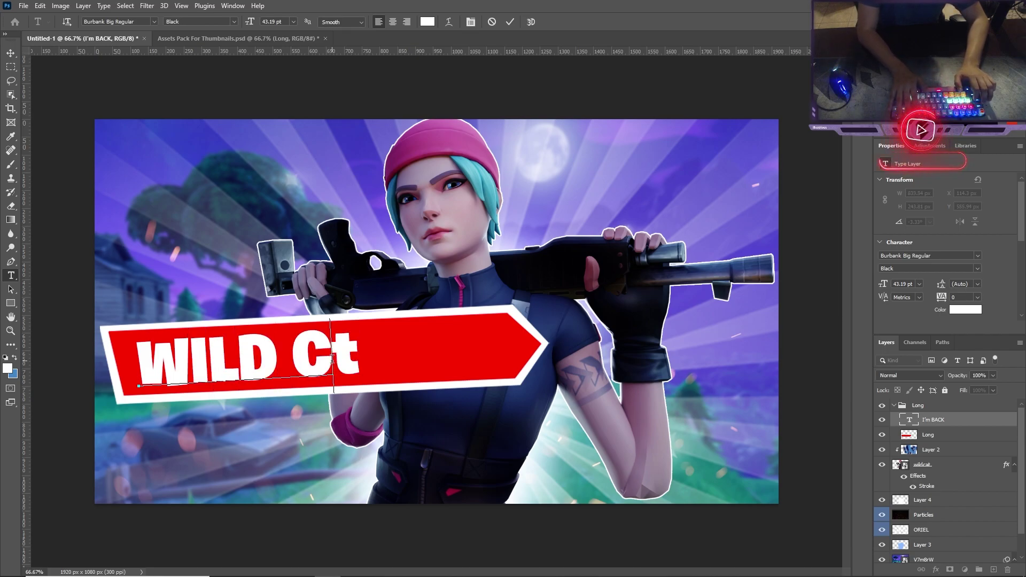
key("BackSpace")
type("ar")
key("BackSpace")
key("BackSpace")
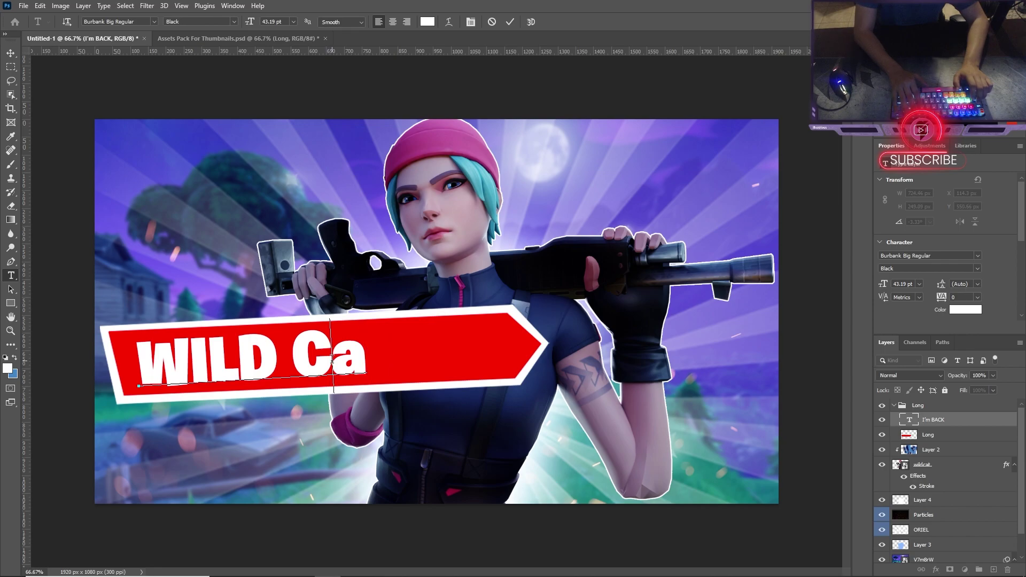
type("AT")
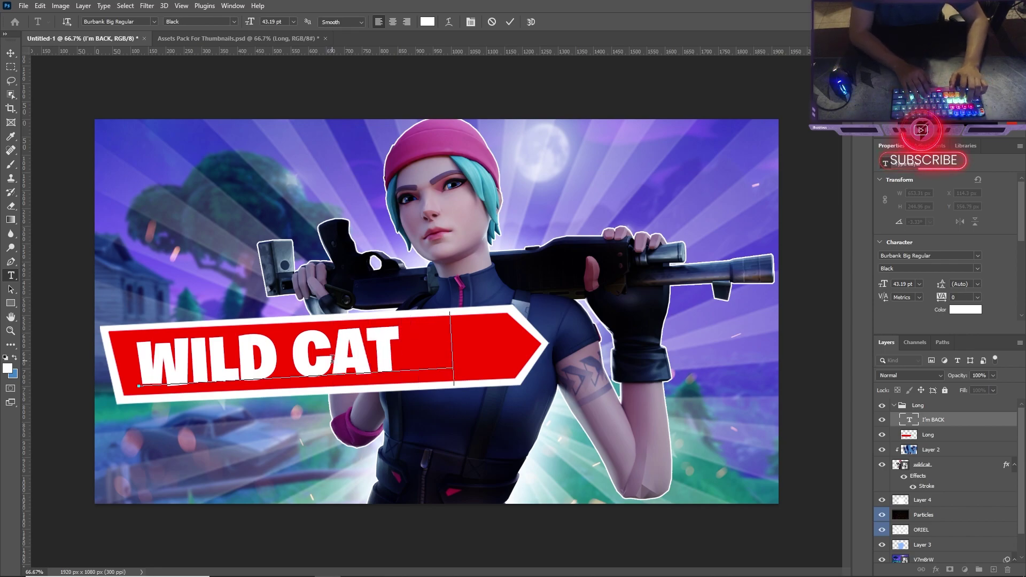
type(" SKIN")
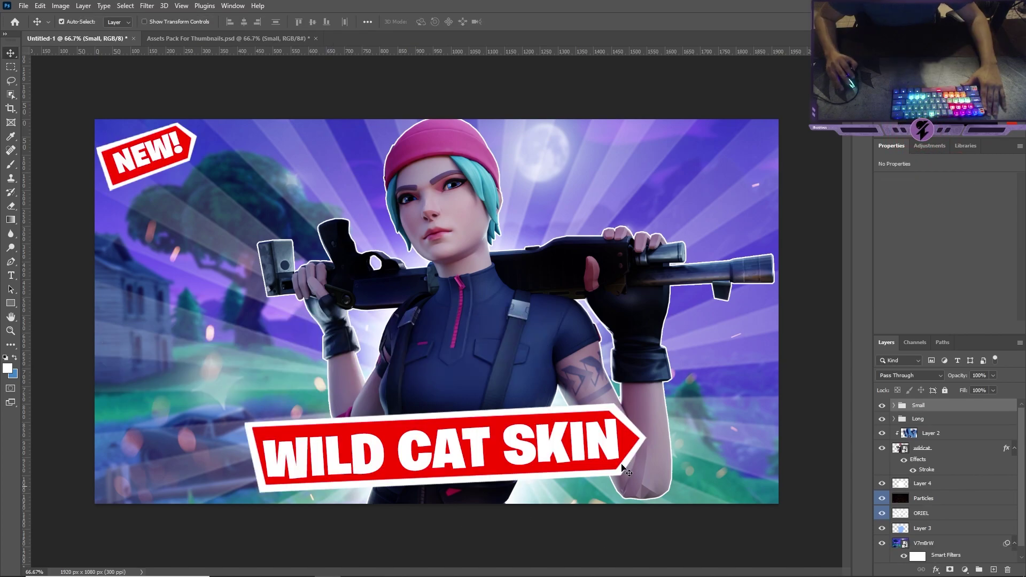
scroll(964, 453, "down", 1)
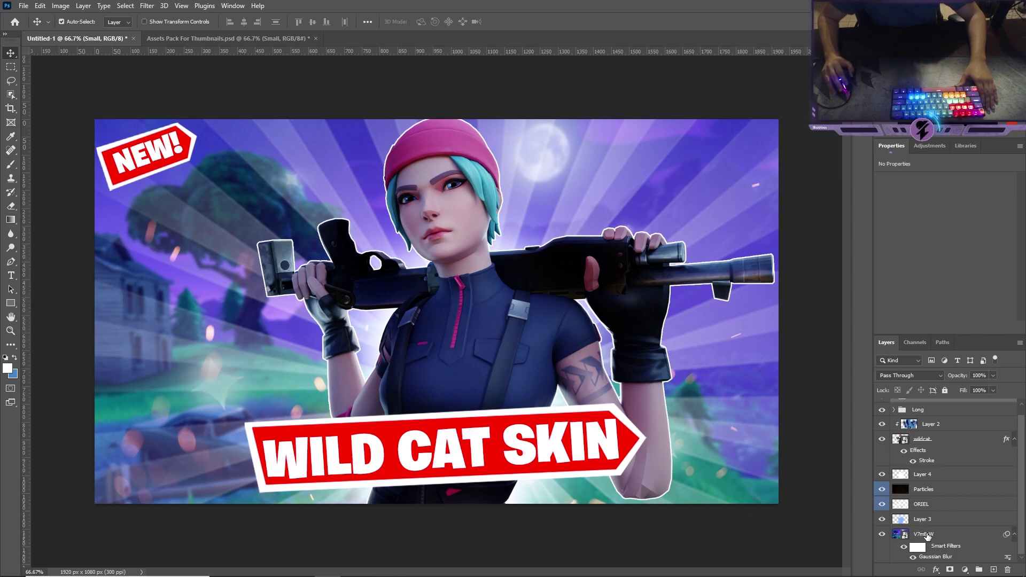
left_click(927, 535)
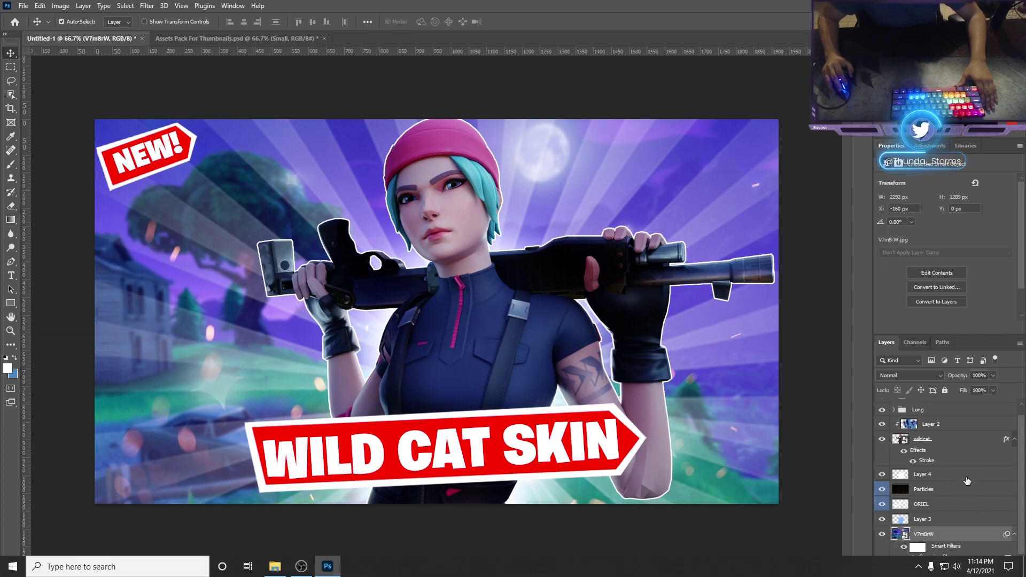
Step: Fill a new layer above the background with a cyan-to-magenta gradient
left_click(994, 569)
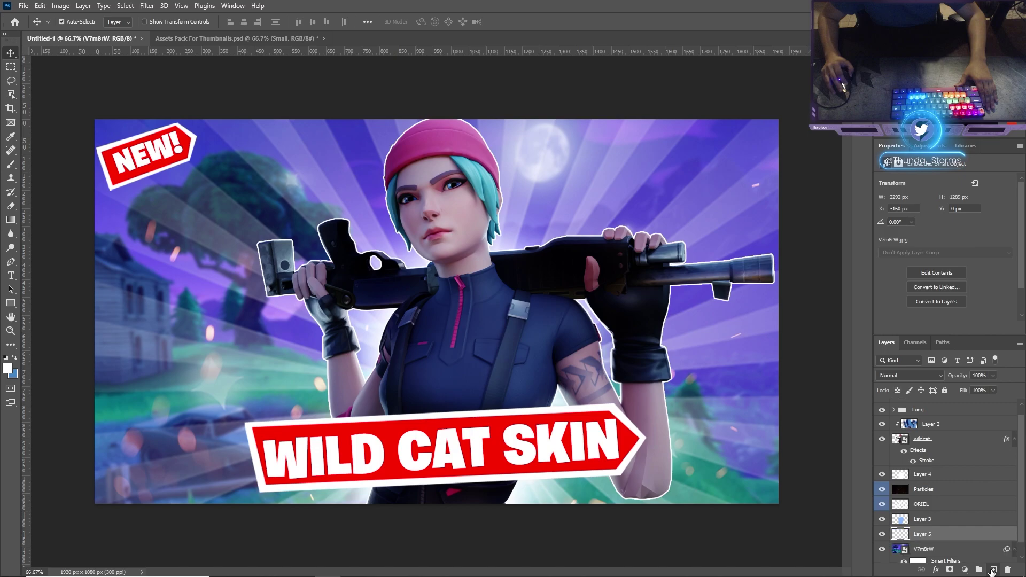
left_click(931, 549)
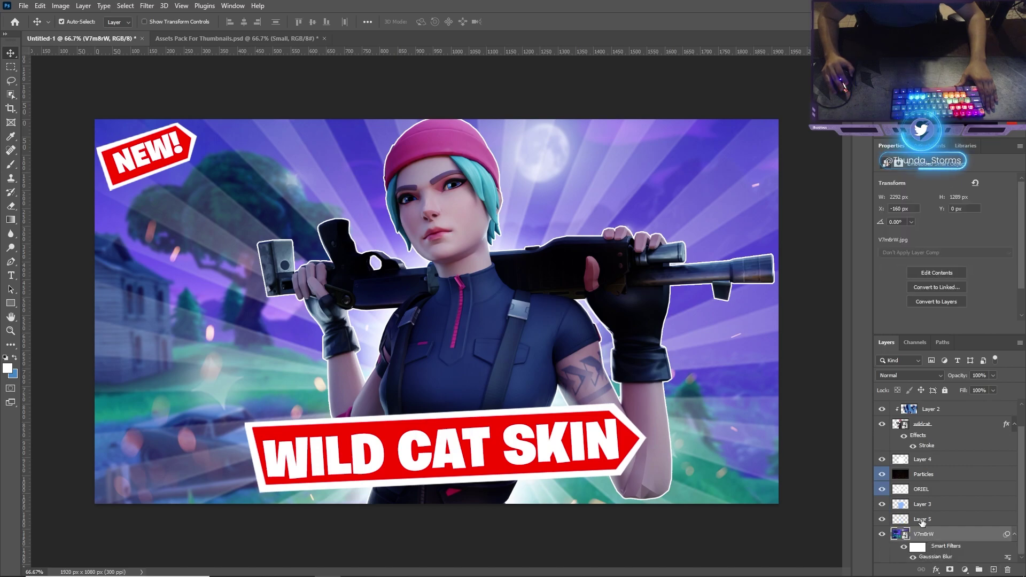
left_click(921, 520)
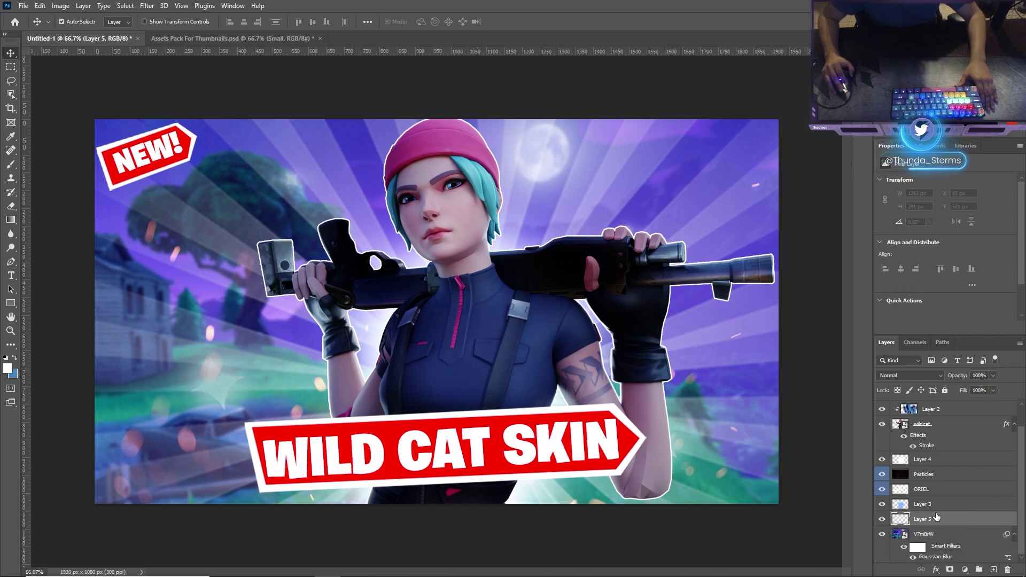
left_click(10, 220)
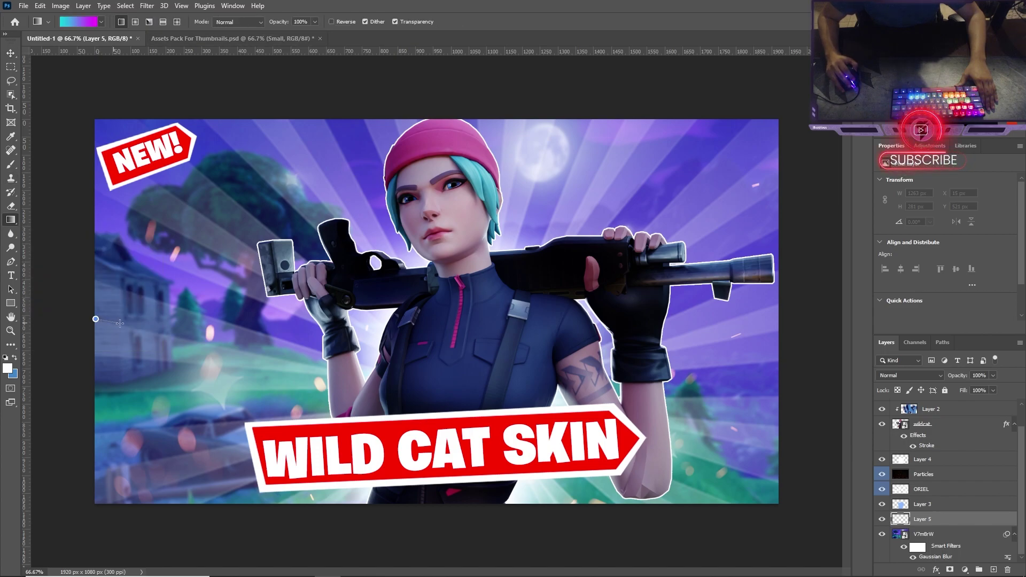
left_click_drag(299, 313, 538, 323)
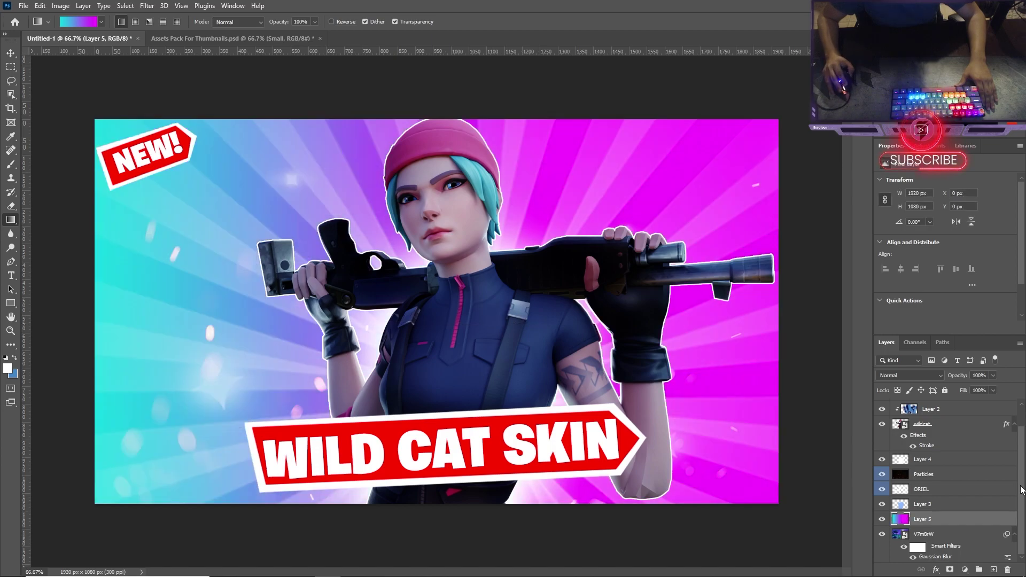
left_click(101, 22)
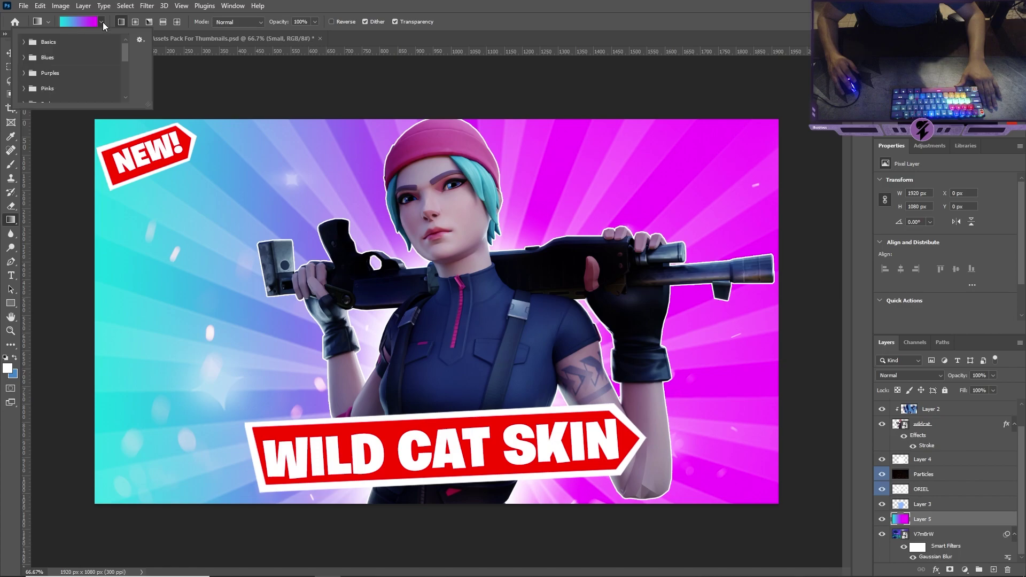
left_click(23, 57)
left_click(24, 58)
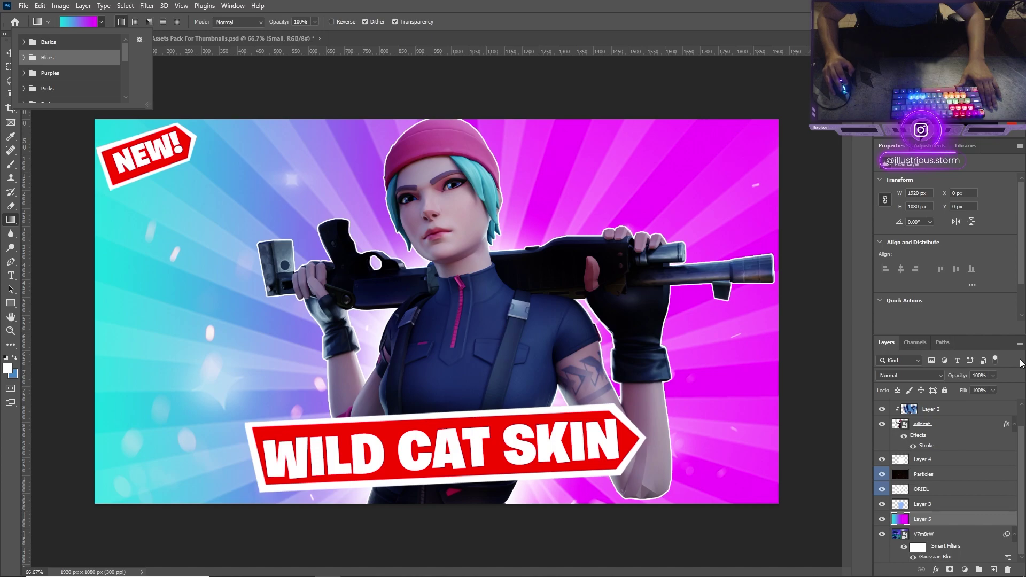
Step: Set the gradient layer's blend mode to Soft Light
left_click(927, 378)
left_click(927, 377)
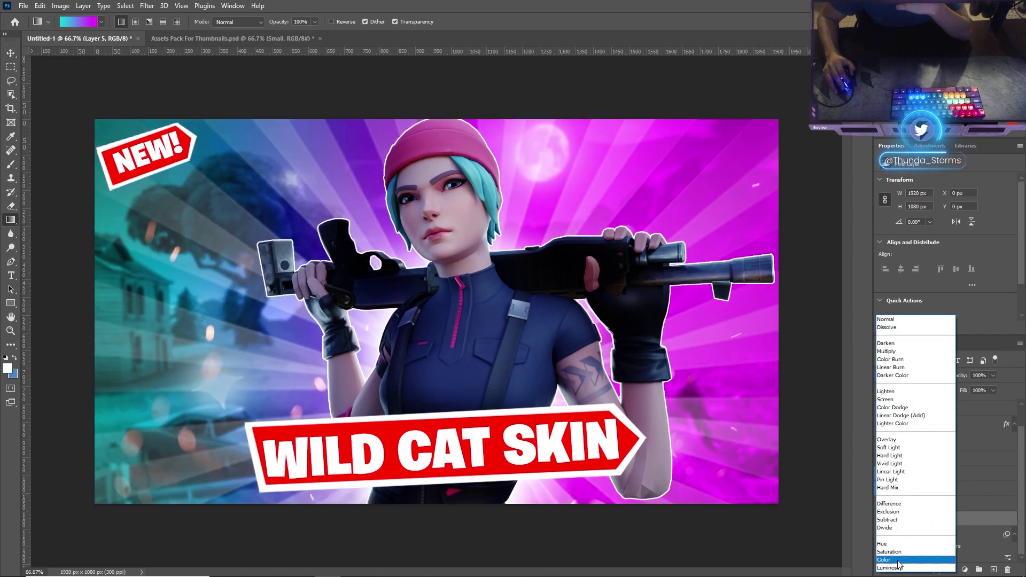
left_click(889, 447)
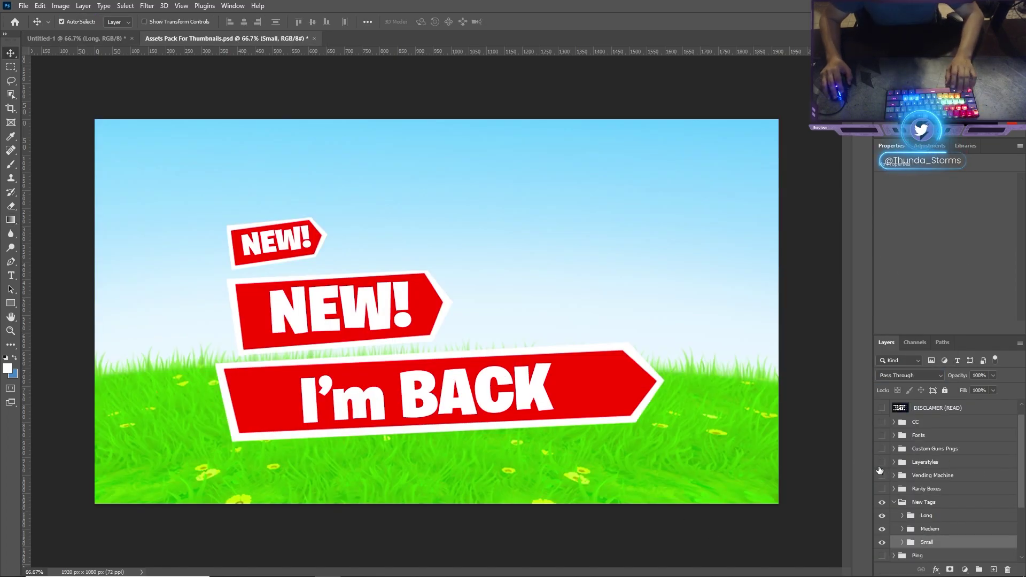
Step: Copy the white styled TEXT sample from the assets pack into the thumbnail's bottom-left corner
left_click(882, 464)
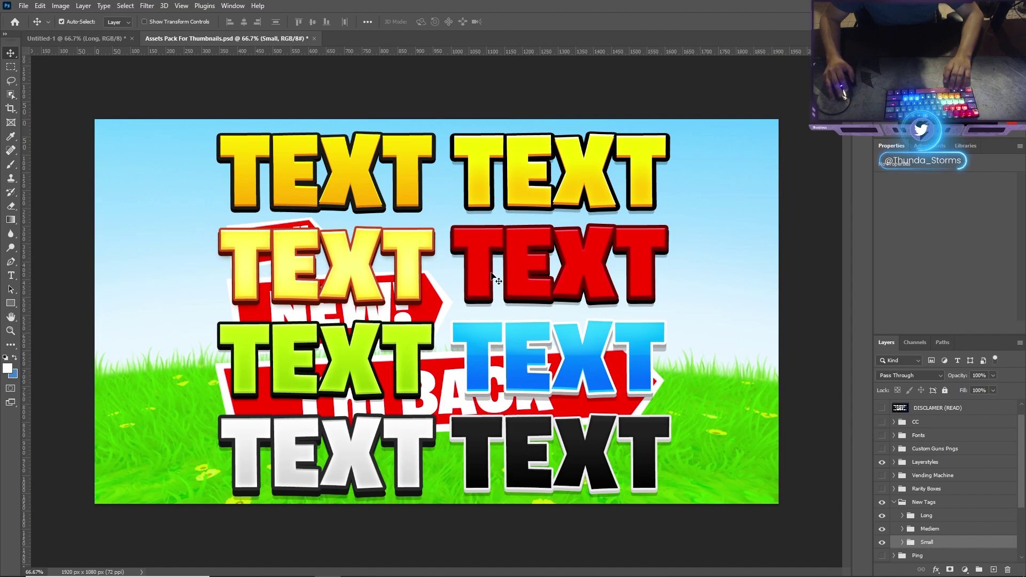
left_click(314, 472)
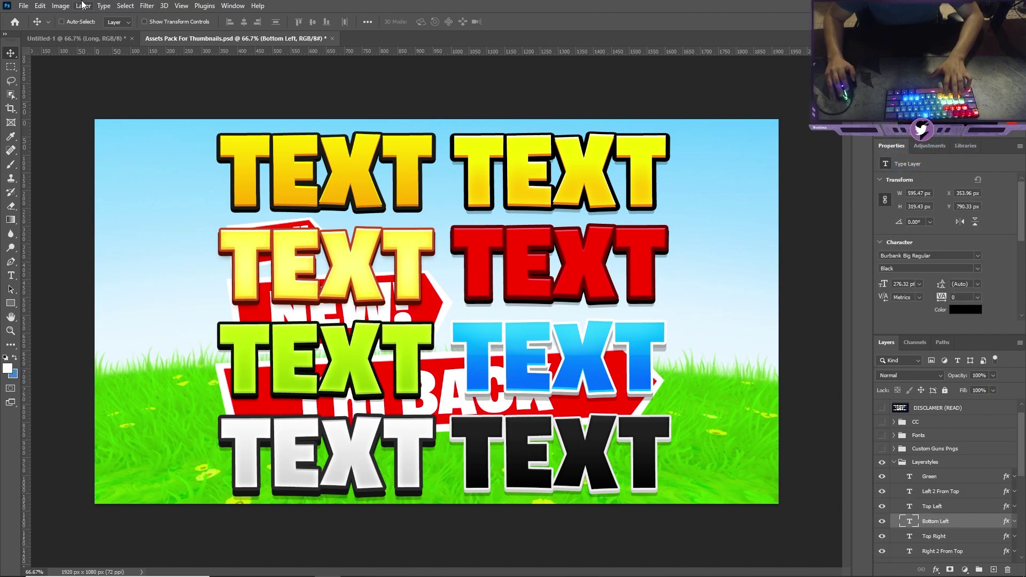
left_click(74, 39)
left_click_drag(653, 371, 644, 367)
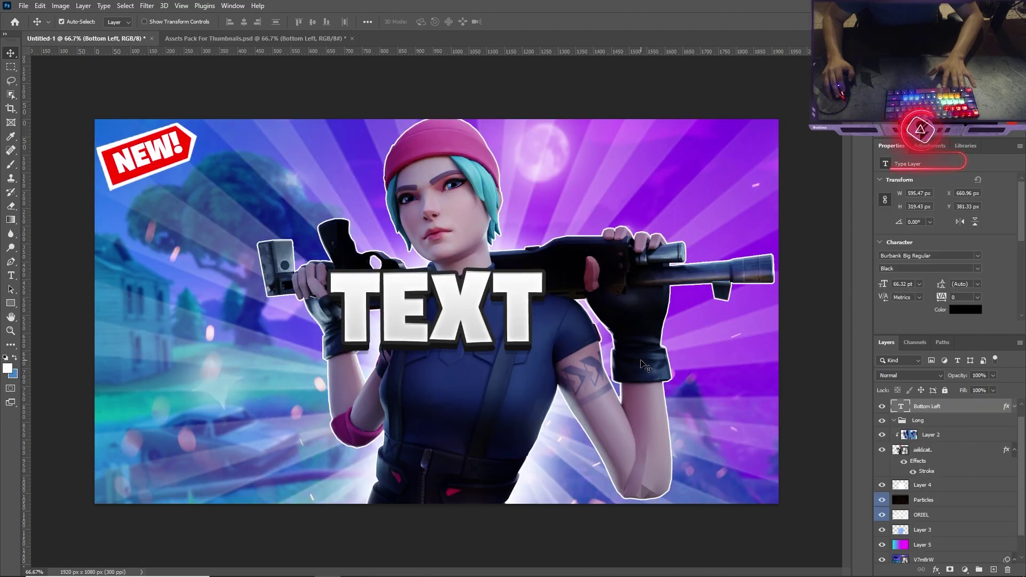
left_click_drag(445, 302, 216, 424)
Step: Retype the text as THUMNAIL and move it up from the bottom edge
double_click(220, 422)
type("TH")
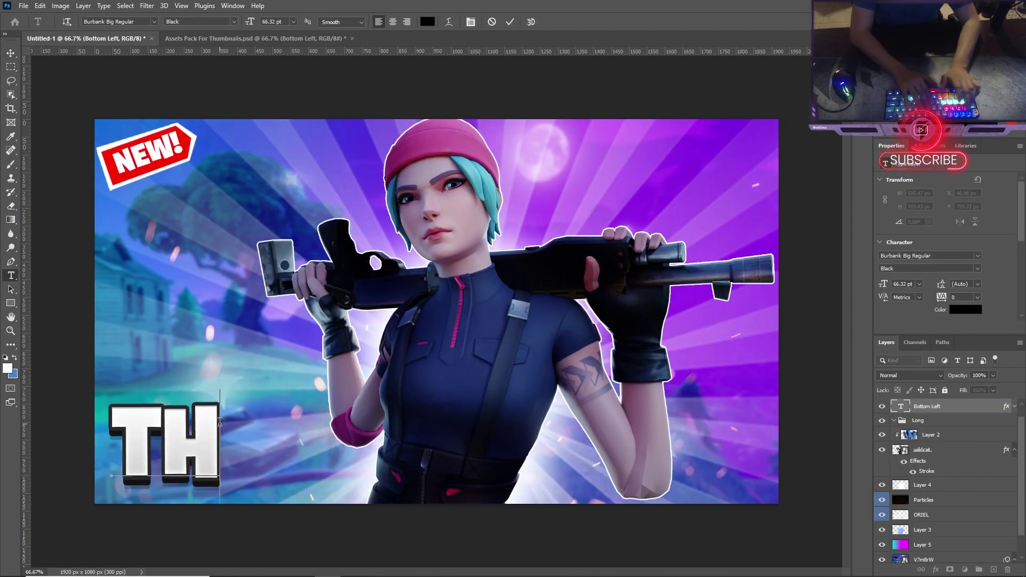
type("UMNAIL")
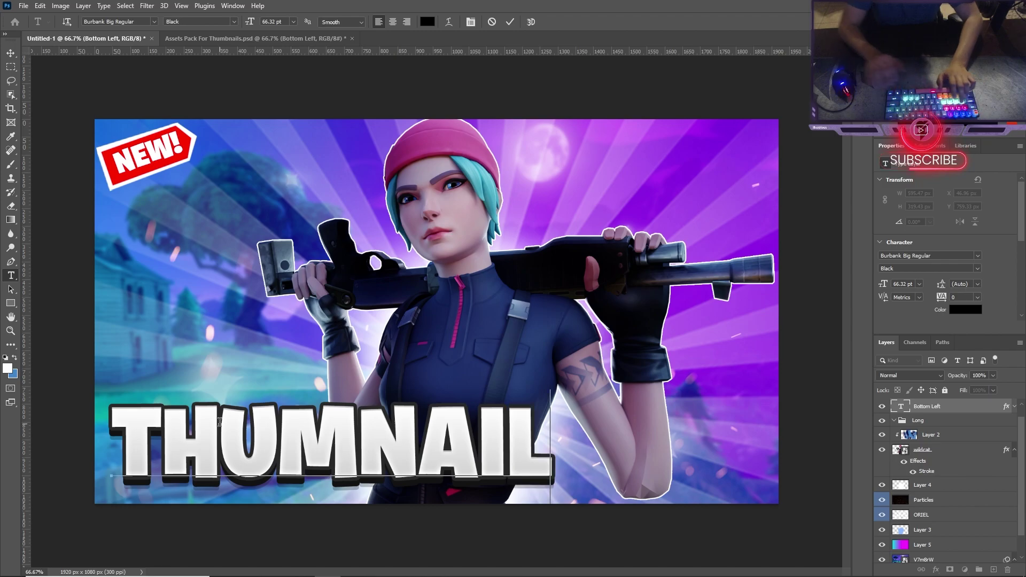
key("Escape")
key("v")
left_click_drag(427, 433, 419, 355)
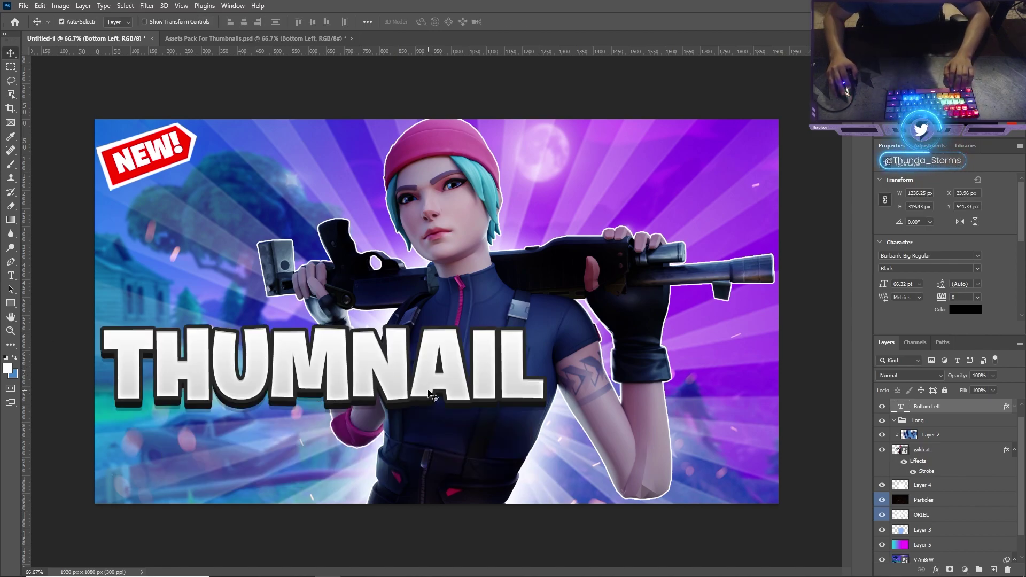
Step: Re-edit the title and delete the stray letters so it reads THUMNAIL
double_click(484, 370)
left_click(522, 372)
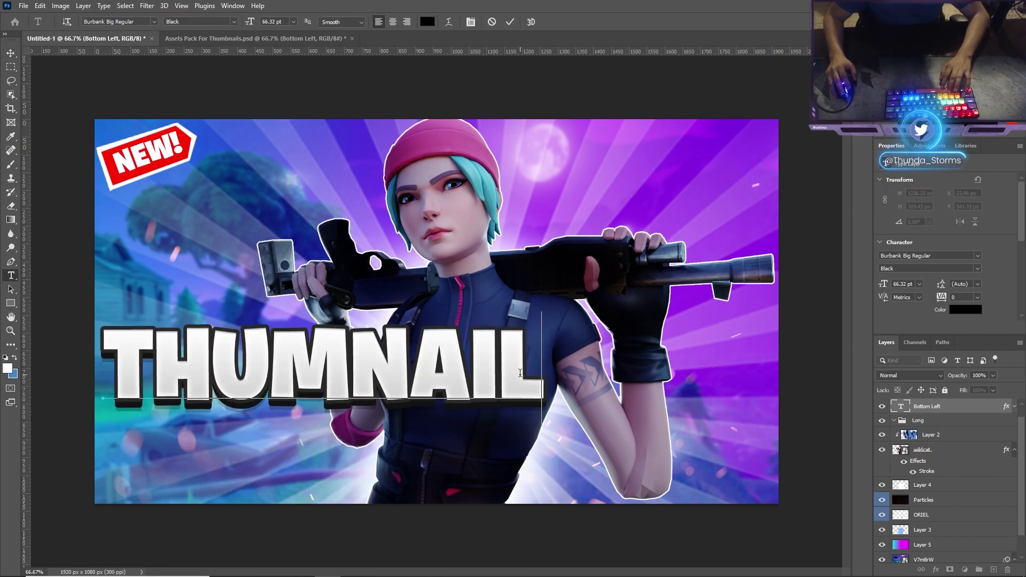
type("F NM")
key("BackSpace")
key("BackSpace")
key("BackSpace")
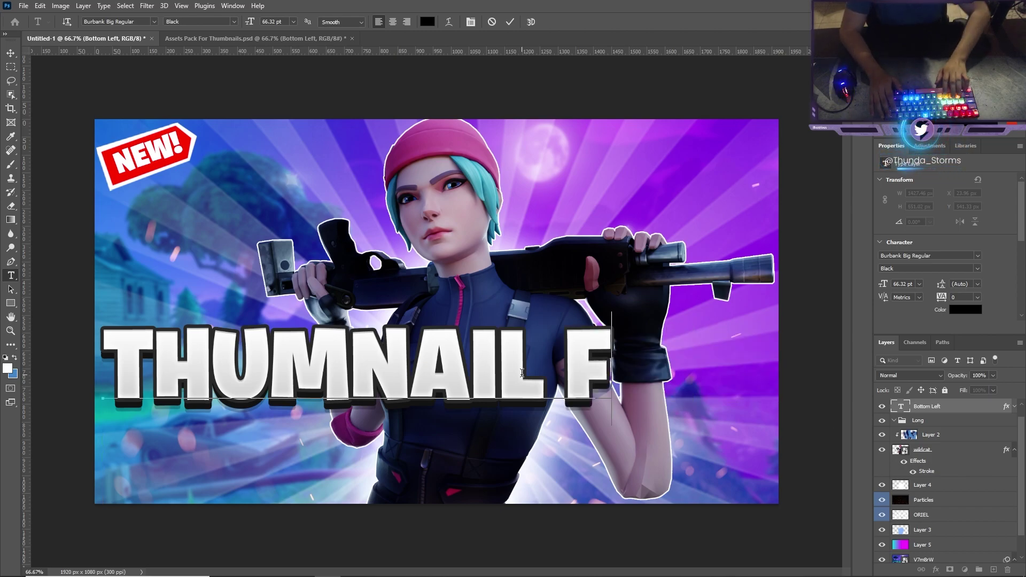
key("BackSpace")
key("BackSpace")
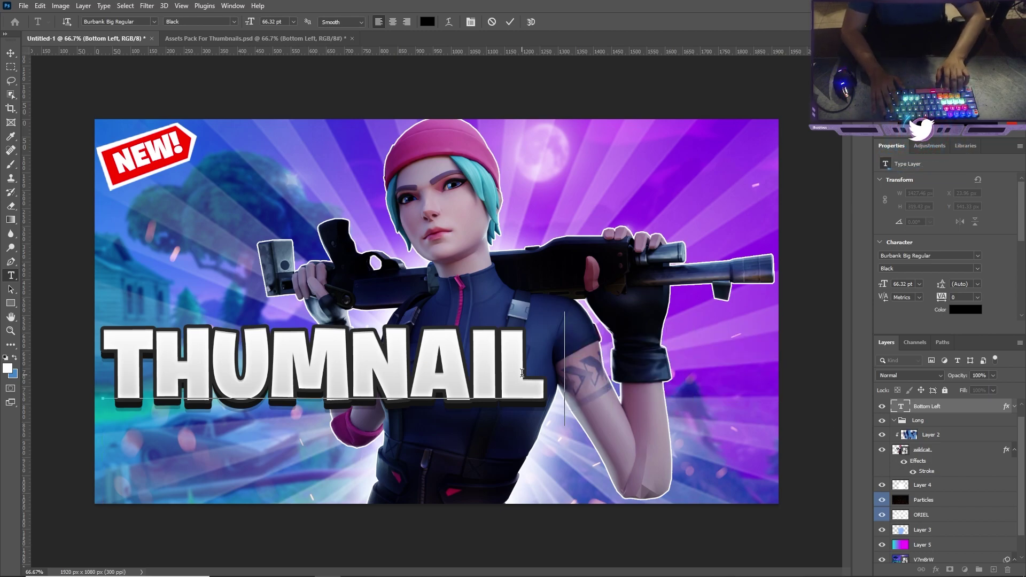
left_click(9, 56)
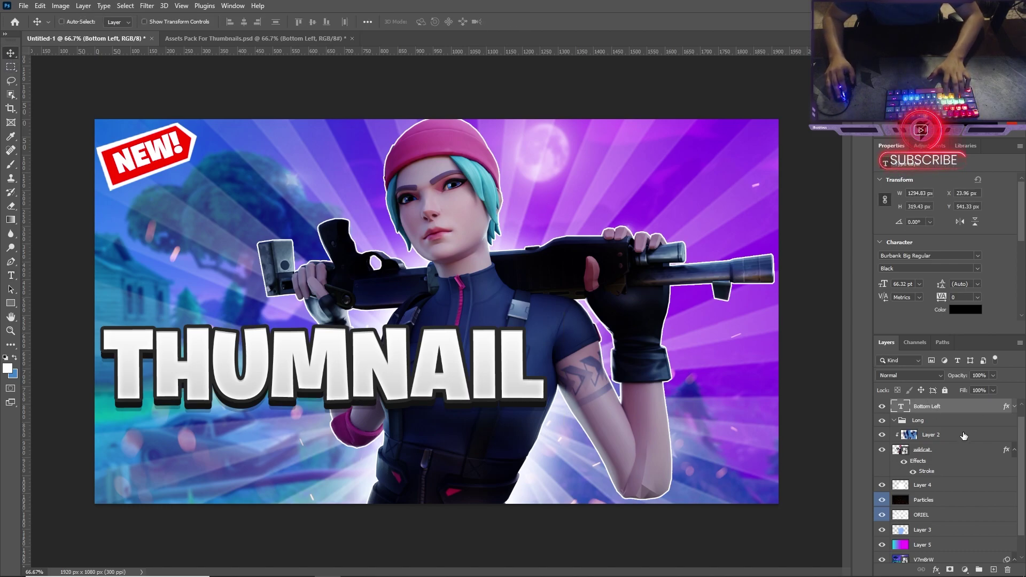
Step: Duplicate the title below as TUTORIAL, then delete that copy and reselect THUMNAIL
left_click_drag(483, 467, 596, 409)
left_click_drag(438, 346, 341, 468)
double_click(350, 464)
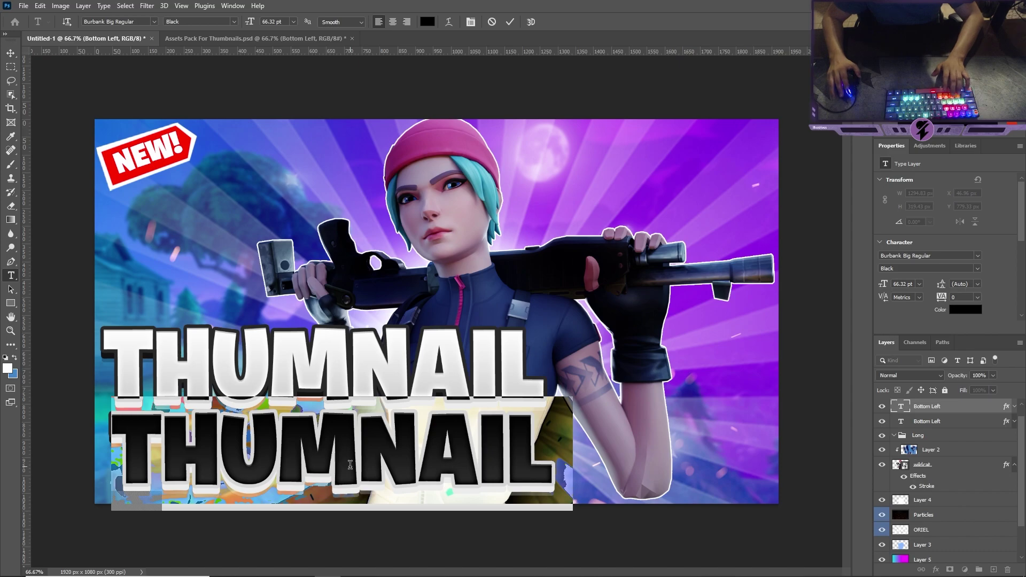
type("TUTO")
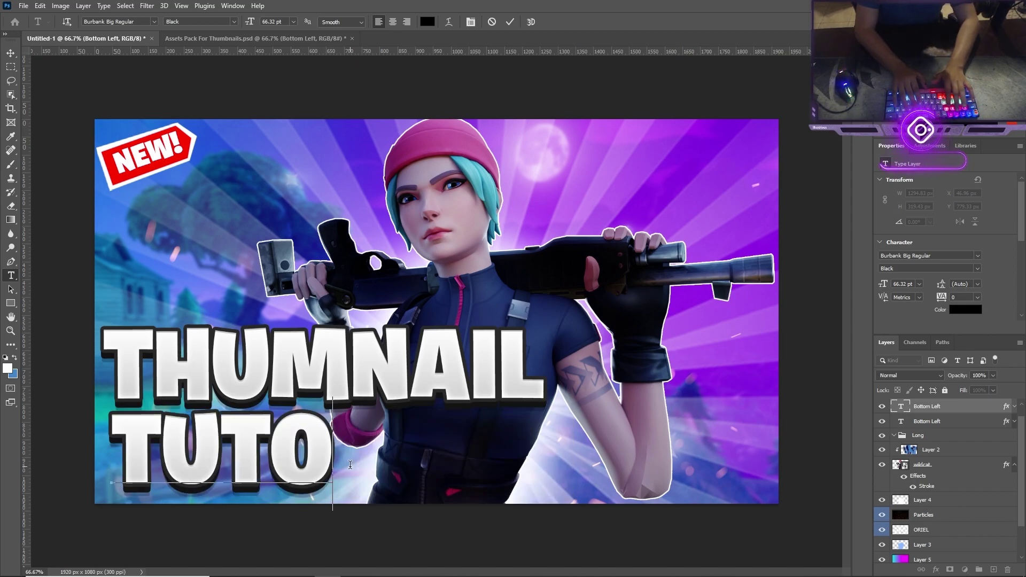
type("RIAL")
key("ctrl+Return")
key("v")
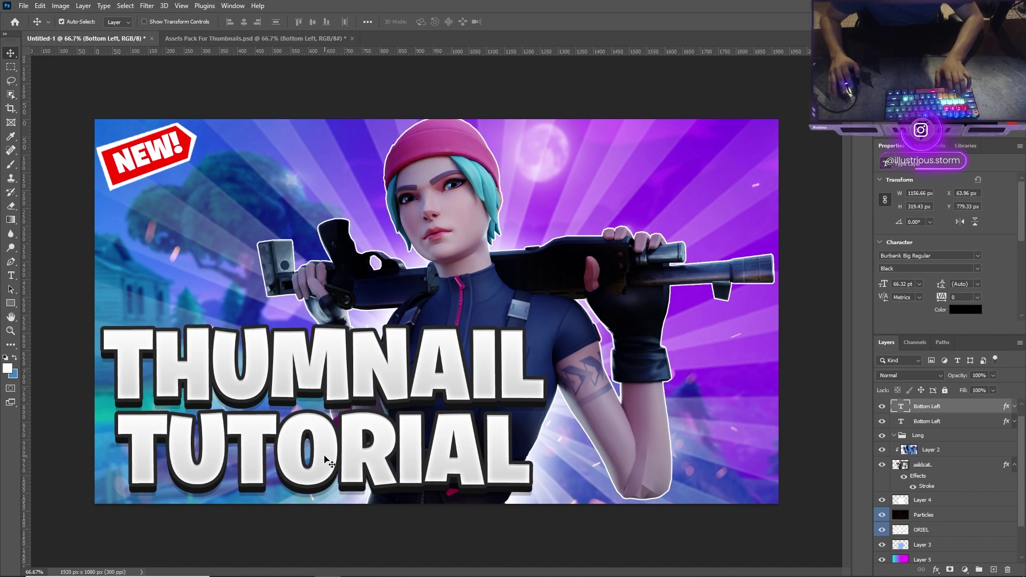
key("Delete")
left_click(352, 361)
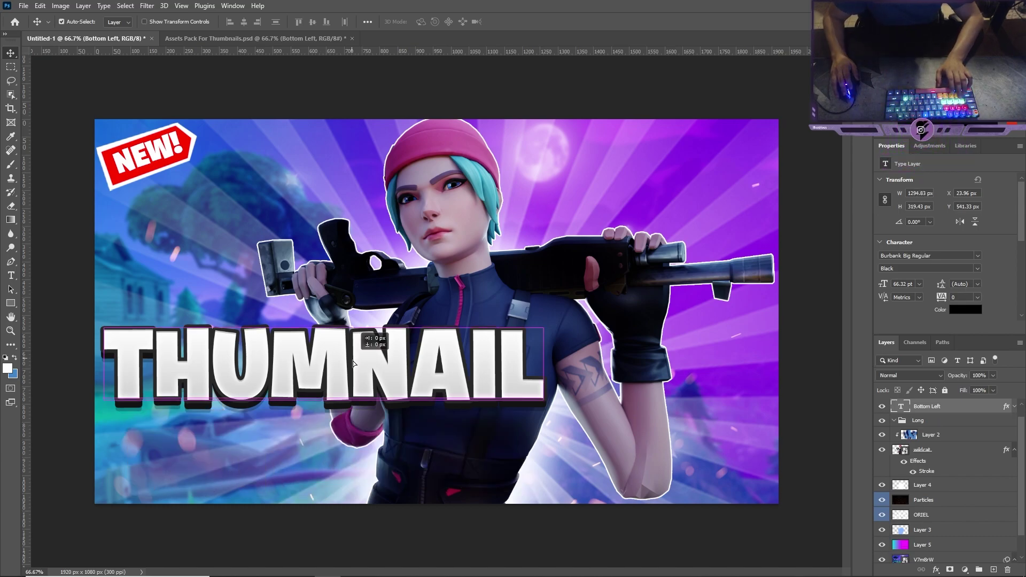
Step: Reopen the Fortnite assets pack from File > Open Recent
left_click(23, 5)
mouse_move(53, 65)
left_click(225, 87)
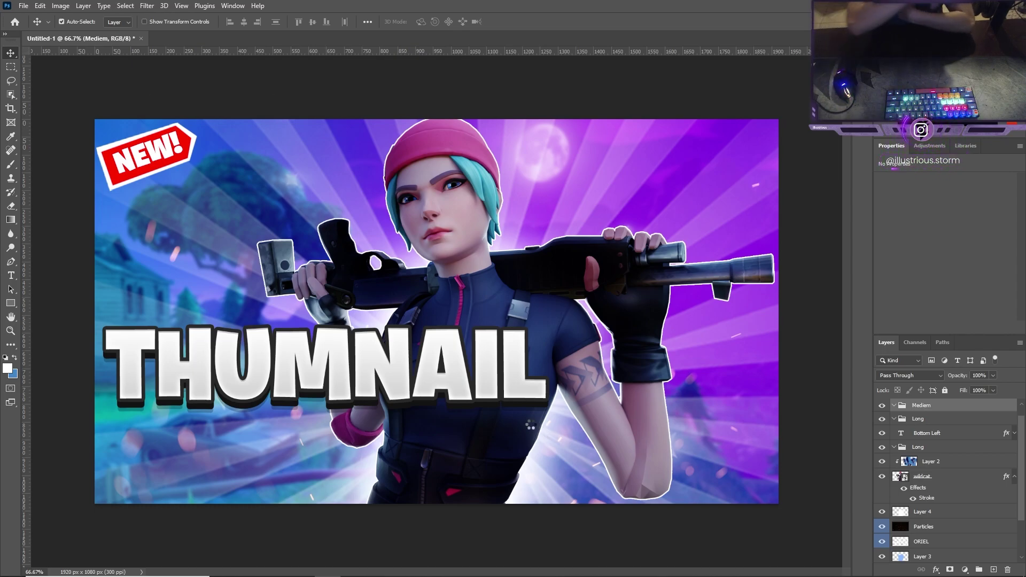
Step: Reveal the RED TAG banners and copy the CHALLENGE! tag group into Untitled-1 below THUMNAIL
scroll(908, 537, "down", 3)
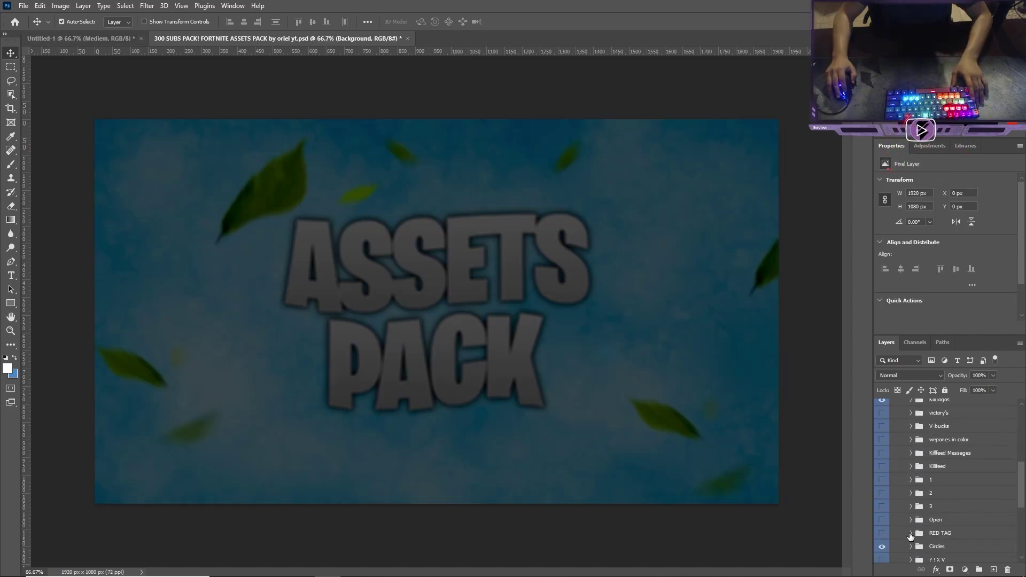
left_click(911, 533)
left_click(881, 533)
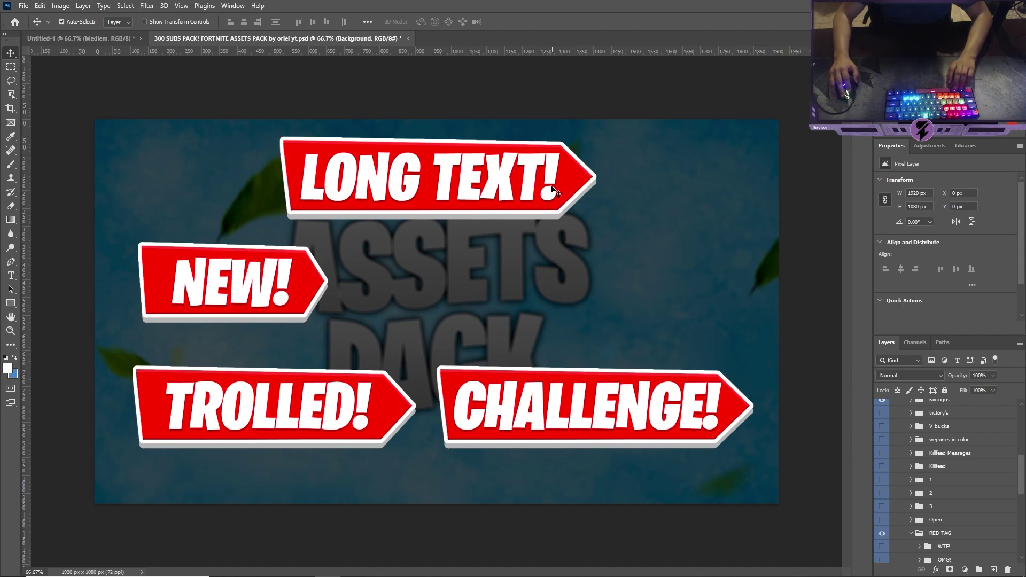
left_click(556, 190)
left_click(567, 411)
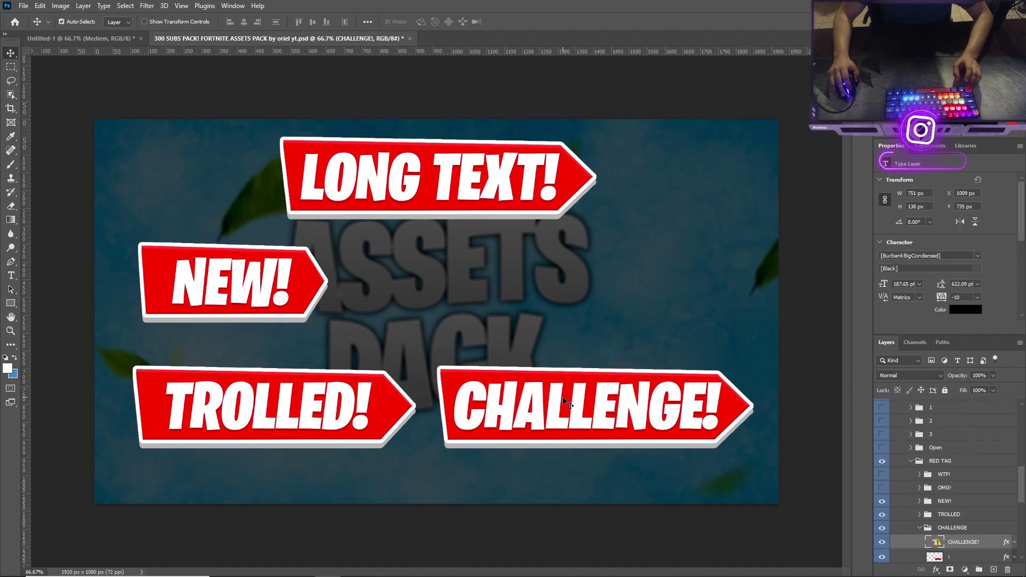
key("ctrl")
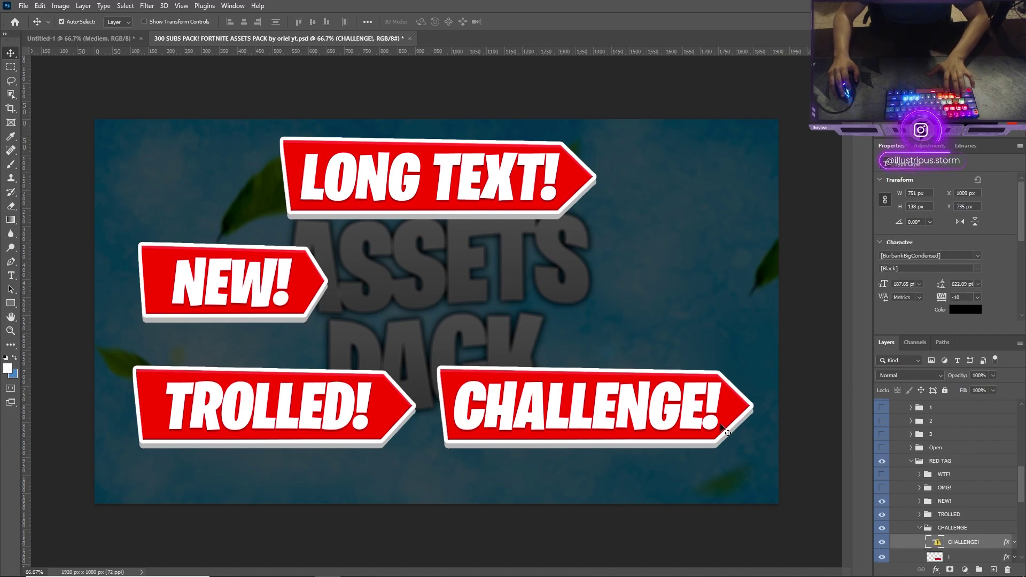
left_click(935, 528)
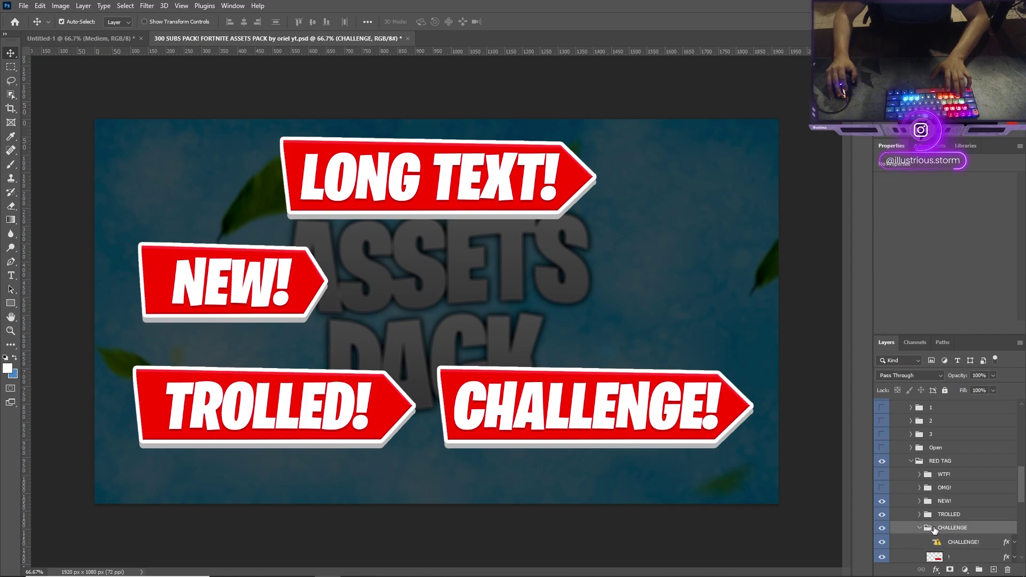
left_click_drag(954, 532, 645, 328)
left_click_drag(517, 303, 359, 442)
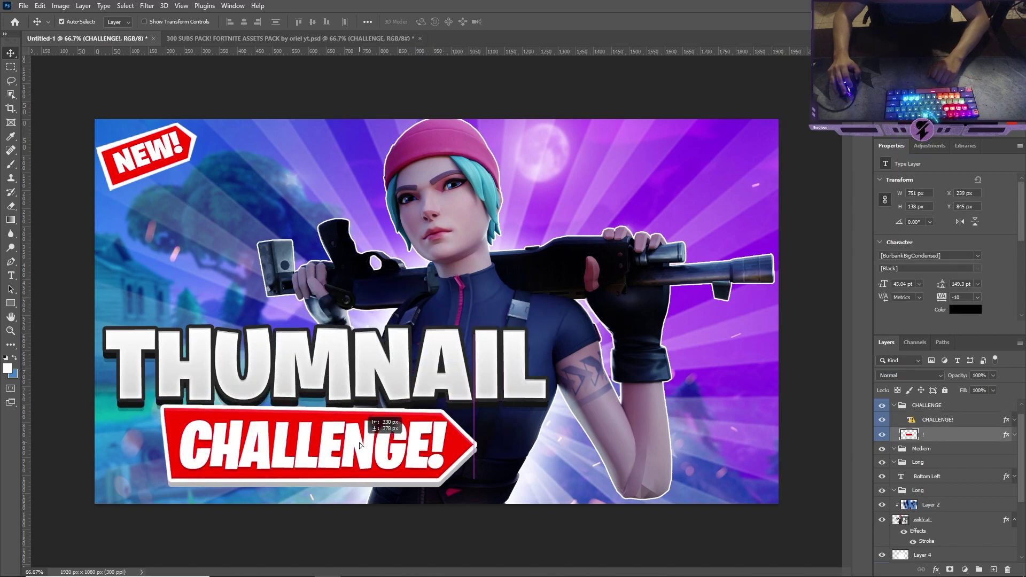
Step: Replace the missing font with Burbank Big Condensed Bold and retype the tag as TUTORIAL
double_click(361, 464)
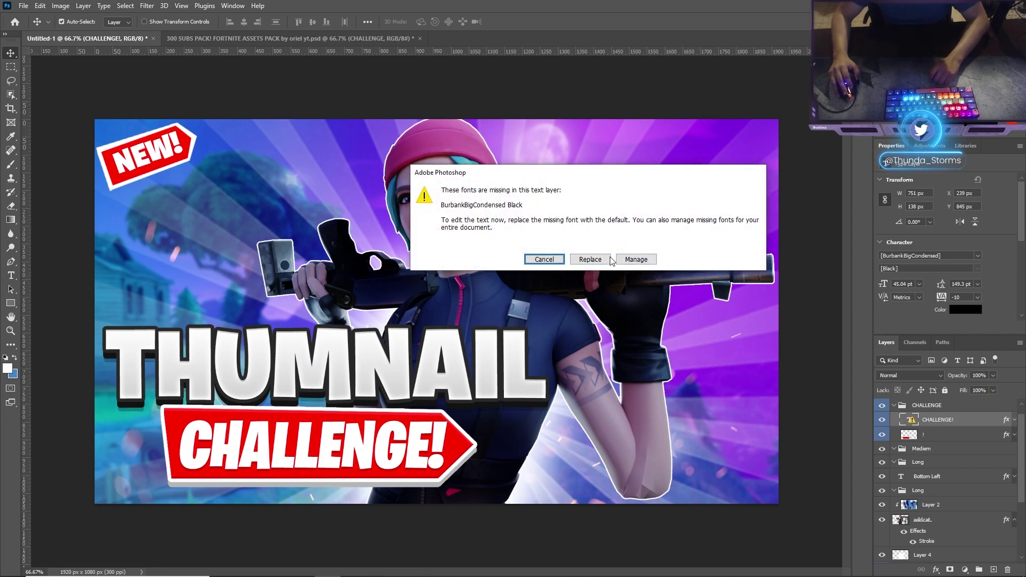
left_click(590, 259)
key("Escape")
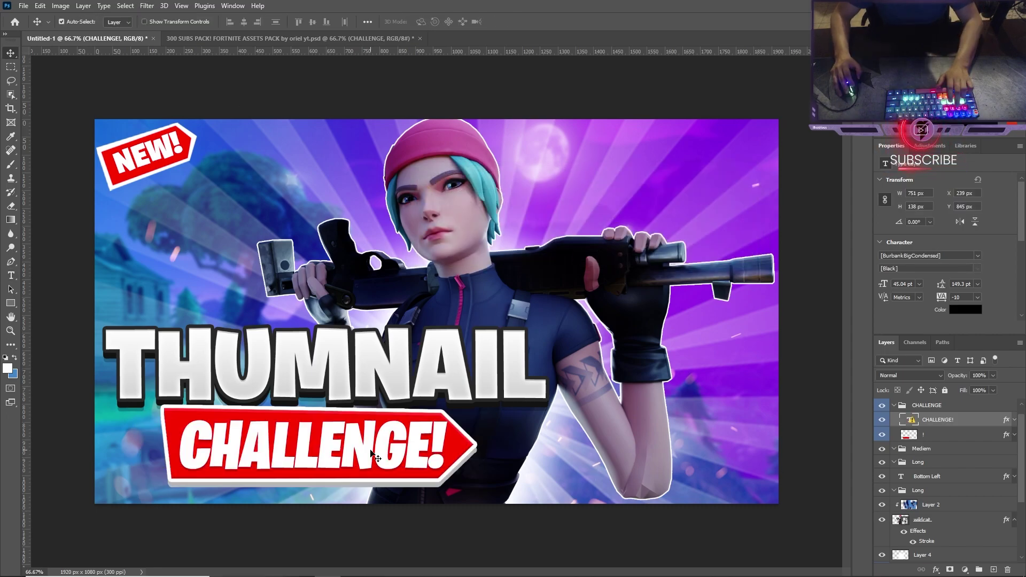
double_click(296, 460)
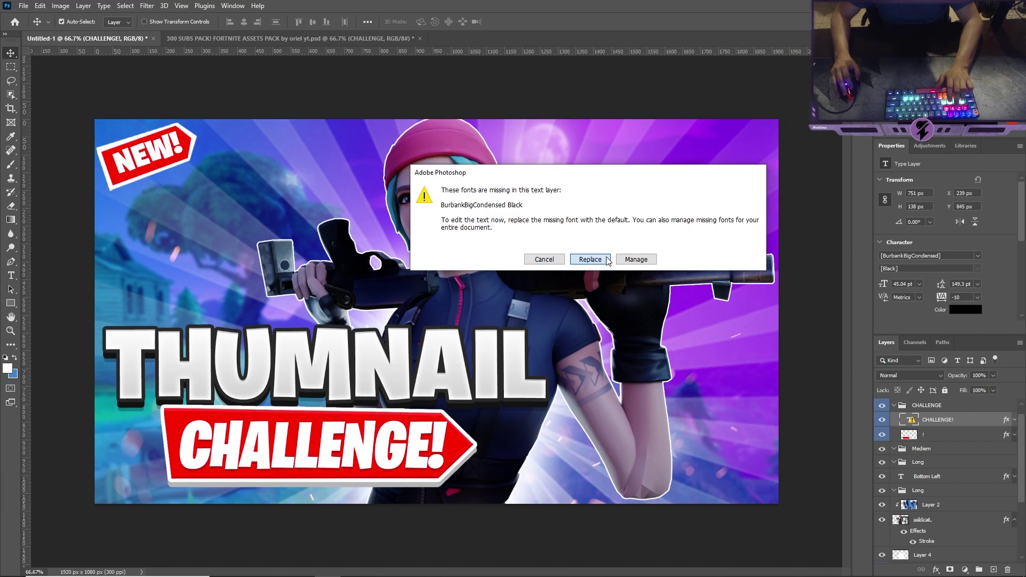
left_click(588, 259)
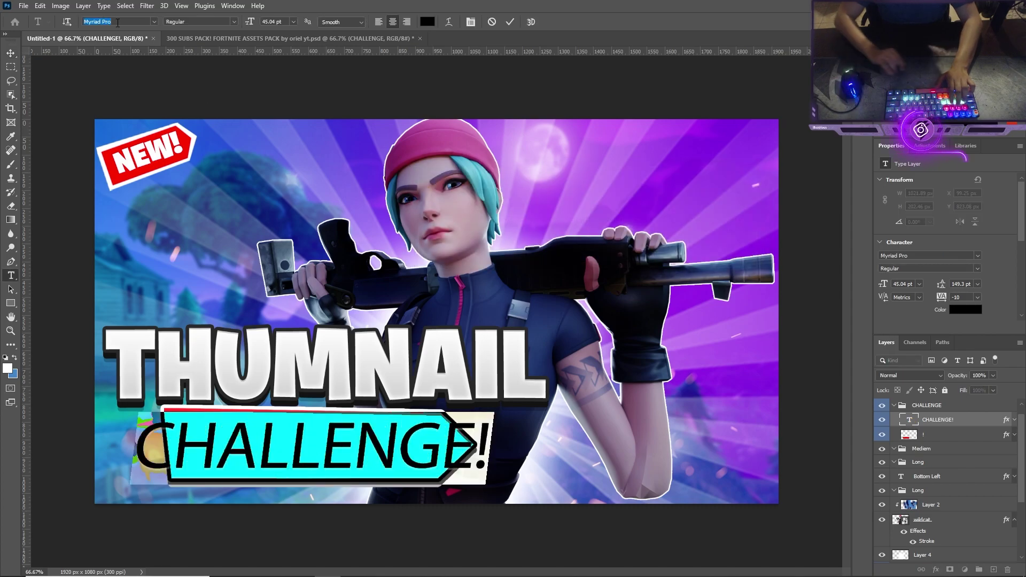
type("burbank")
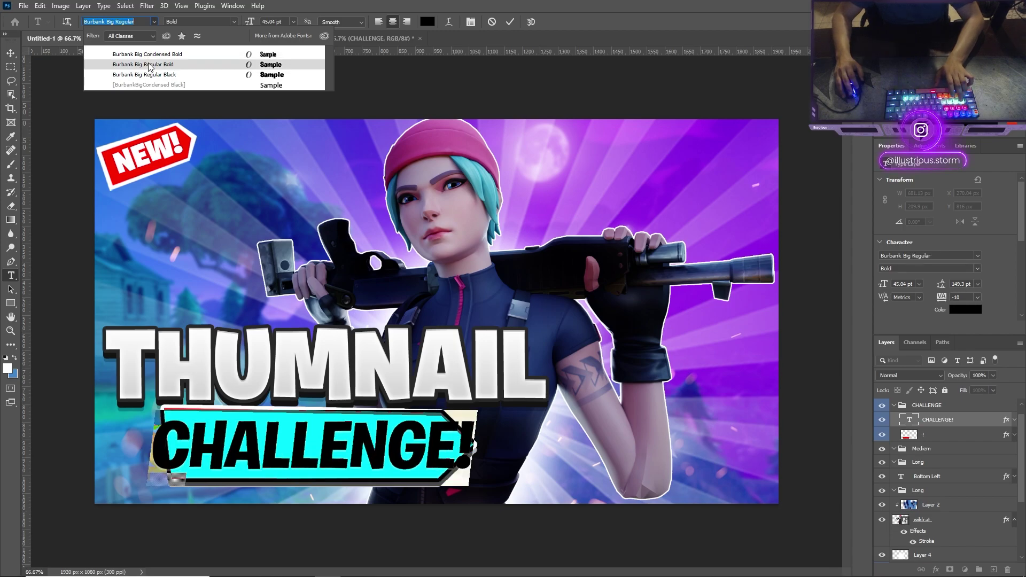
left_click(348, 453)
type("TUTORIAL")
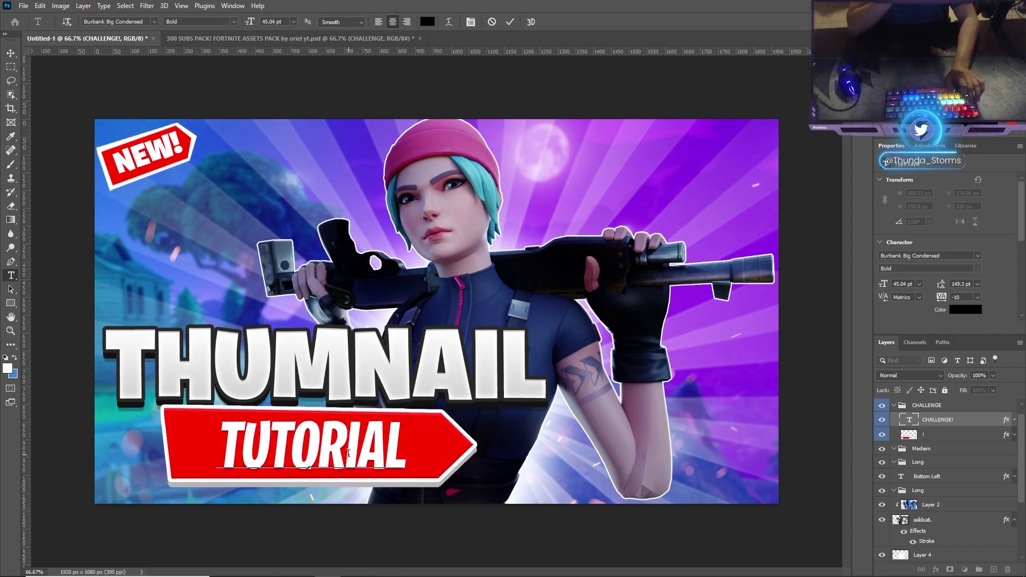
key("ctrl+t")
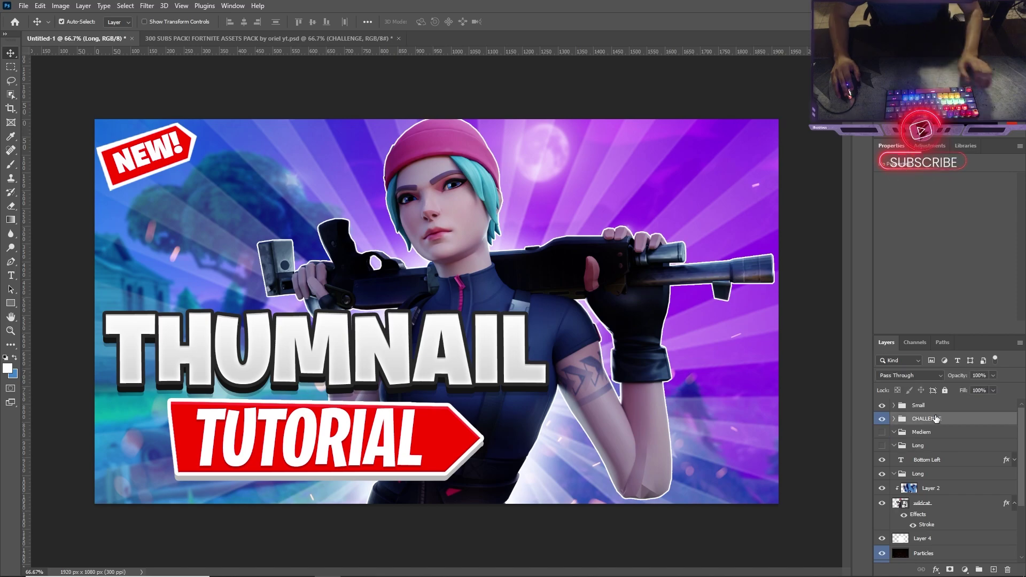
left_click(927, 420)
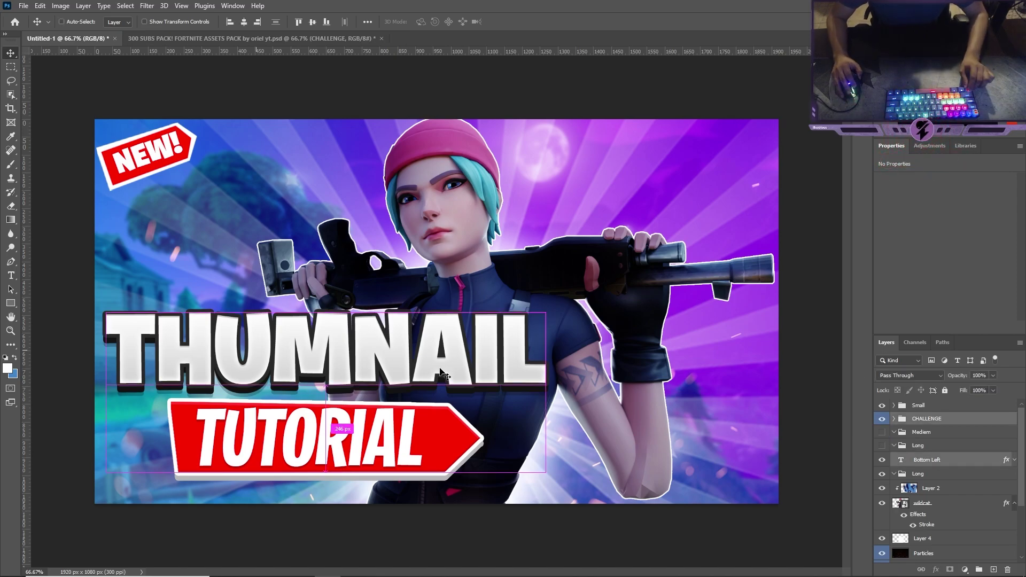
Step: Scale the title group to about 78% and move it down and left
key("ctrl+t")
left_click_drag(545, 312, 448, 352)
left_click_drag(391, 380, 374, 393)
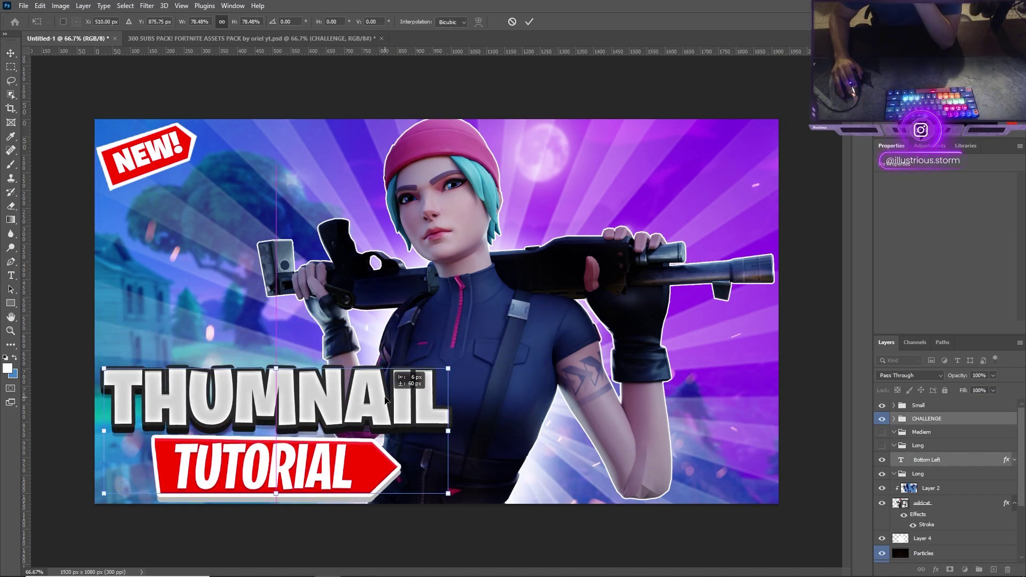
key("Return")
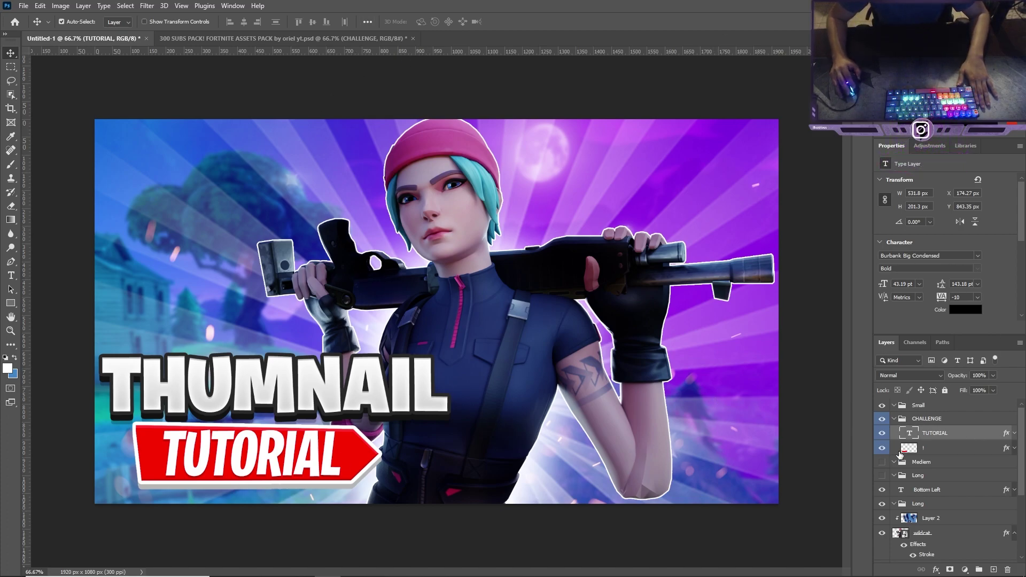
Step: On a new layer, paint a 193 px soft brush stroke along THUMNAIL and set it to Soft Light
left_click(893, 418)
left_click(992, 570)
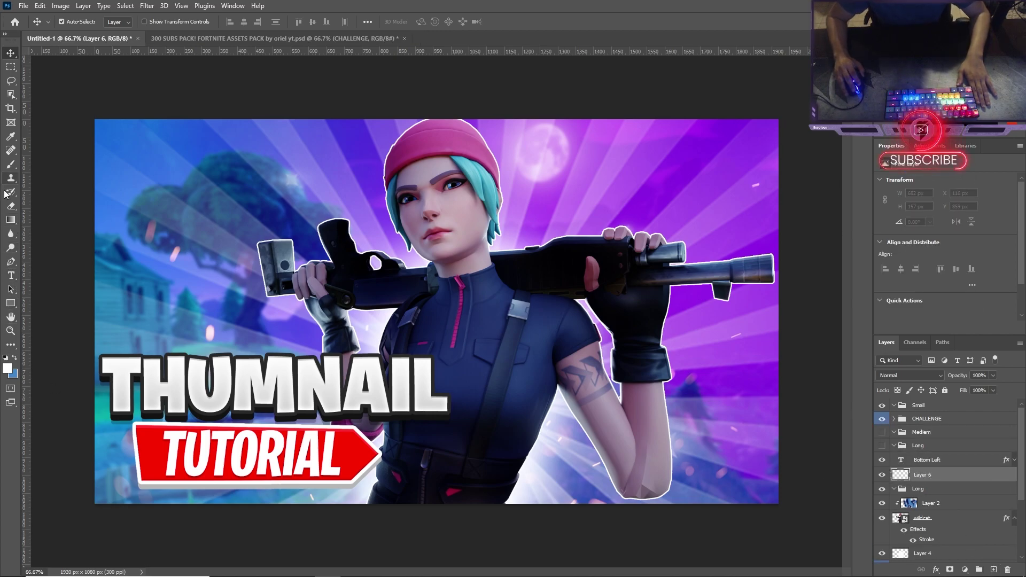
left_click(11, 165)
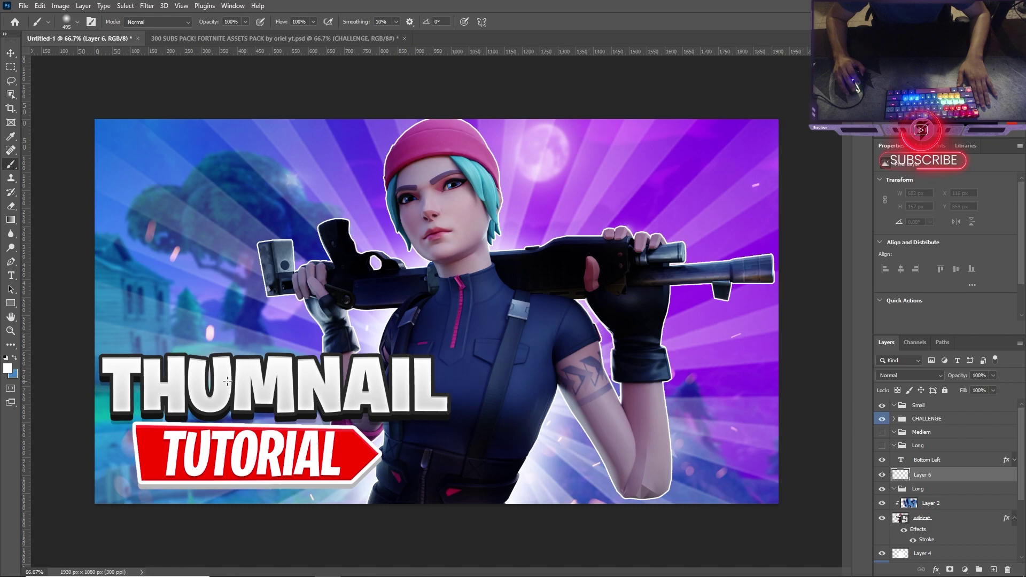
right_click(174, 383)
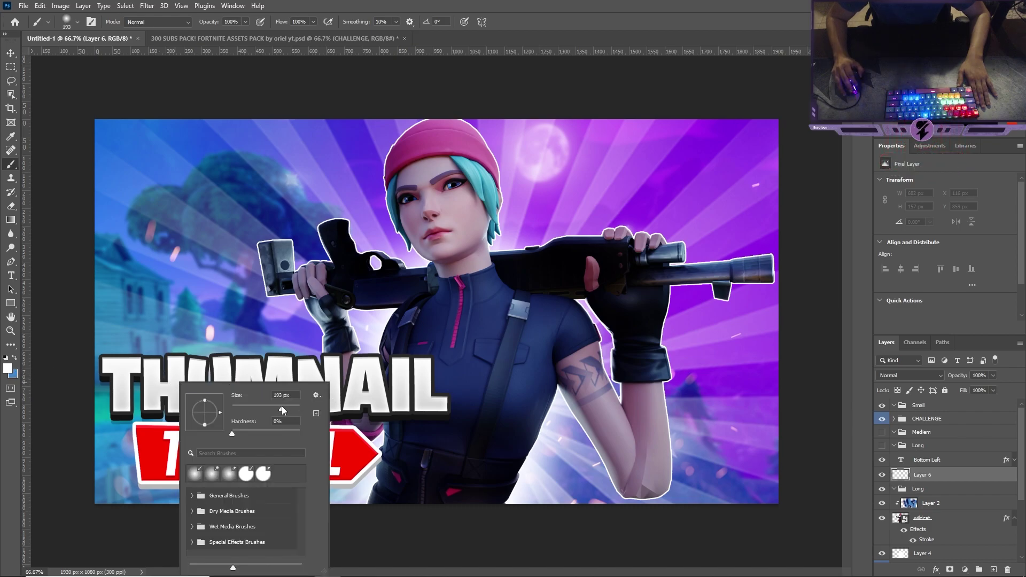
left_click(135, 387)
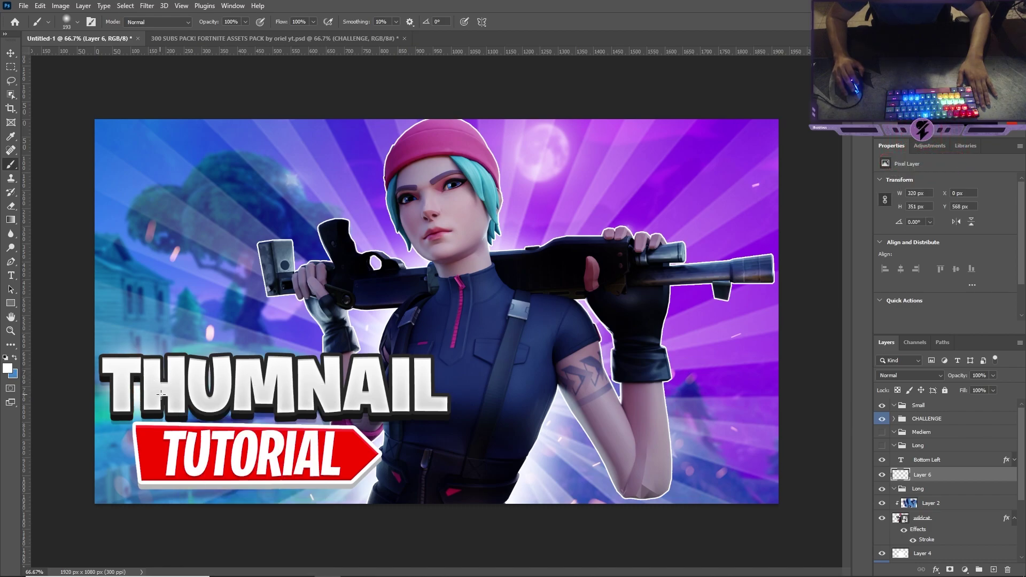
mouse_move(160, 393)
left_mouse_down()
mouse_move(362, 391)
mouse_move(422, 411)
mouse_move(464, 385)
mouse_move(123, 378)
mouse_move(141, 399)
mouse_move(131, 435)
mouse_move(167, 456)
mouse_move(193, 422)
mouse_move(299, 494)
mouse_move(382, 443)
left_mouse_up()
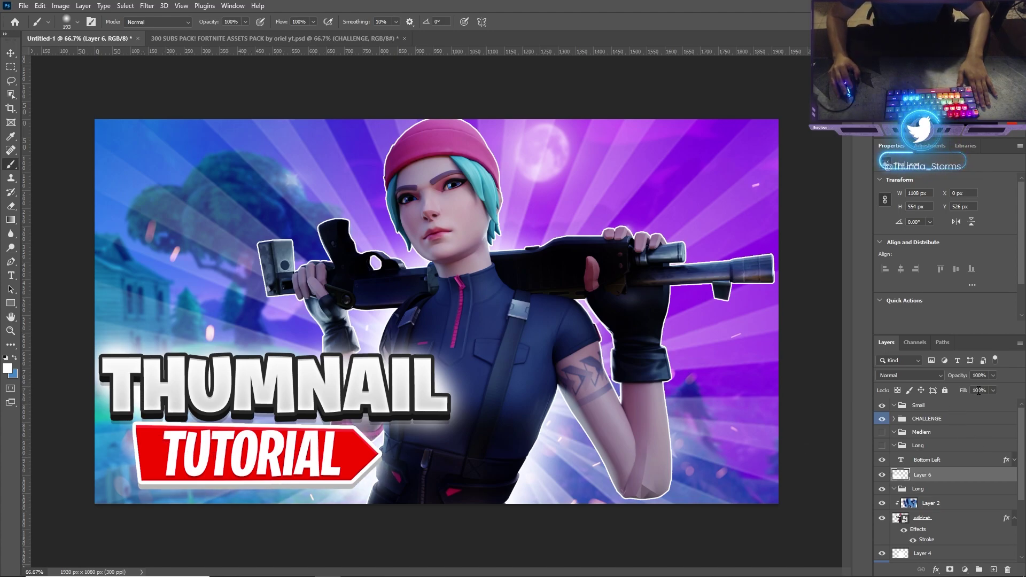
left_click(935, 375)
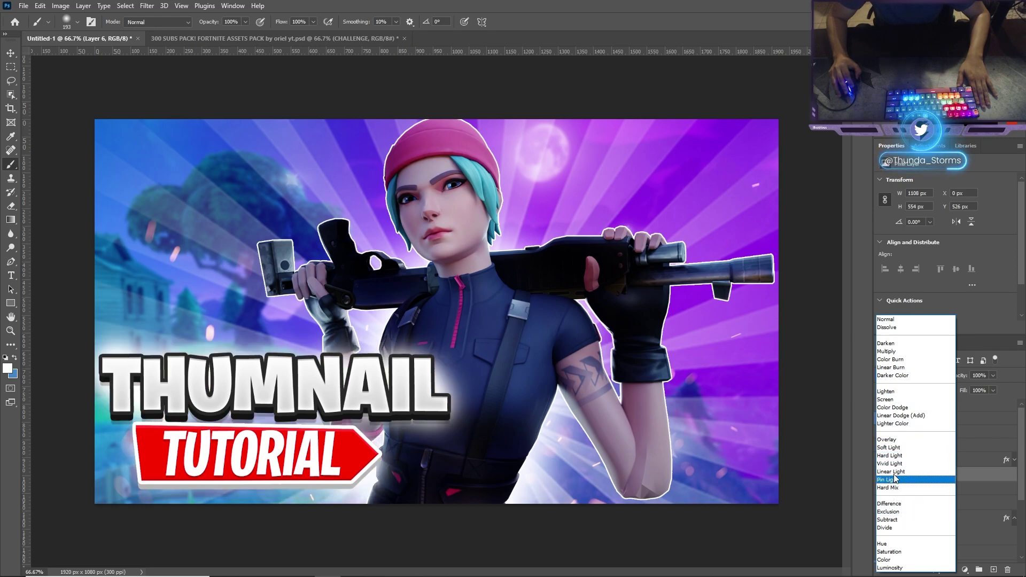
left_click(890, 447)
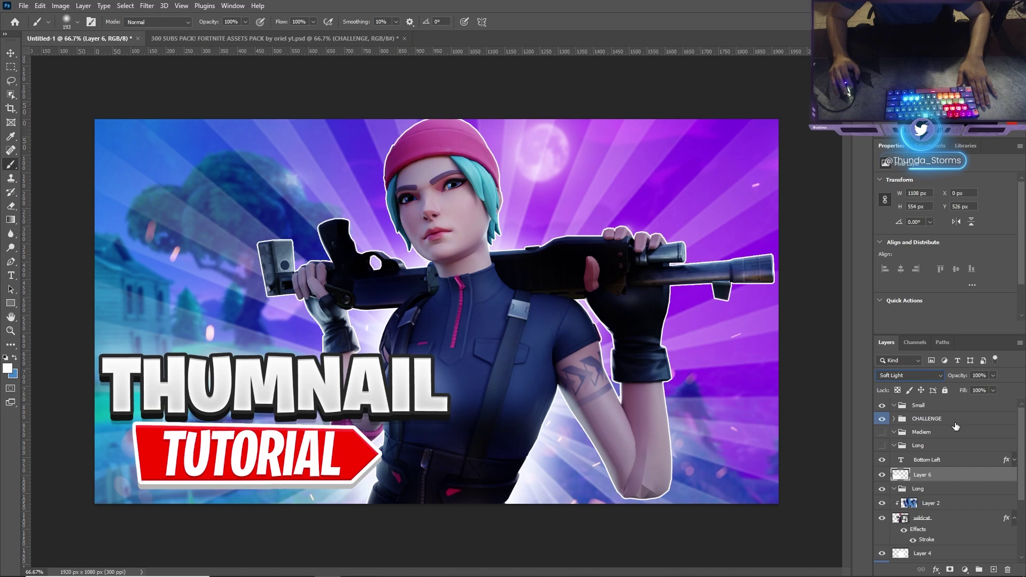
left_click(993, 390)
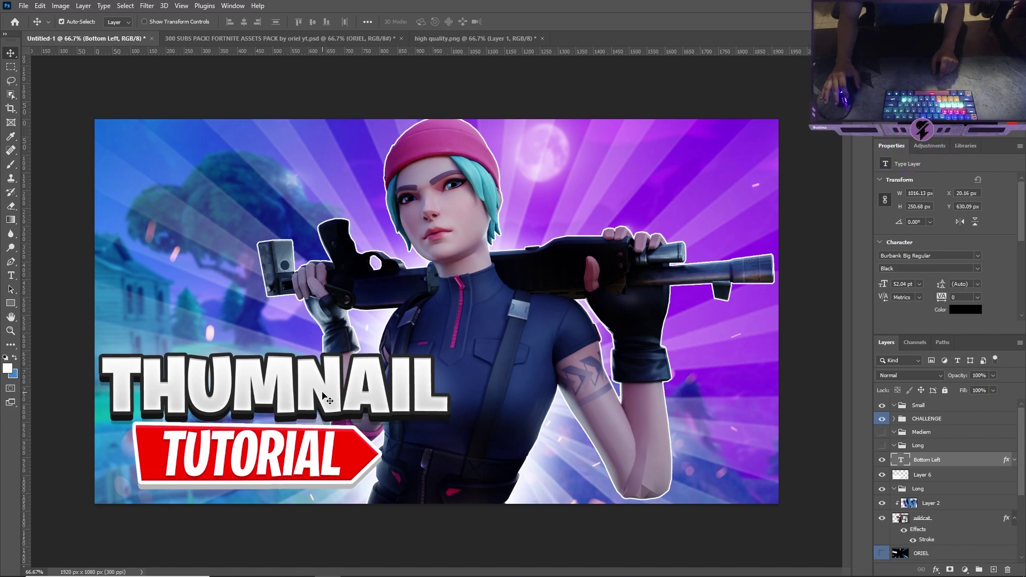
Step: Insert the letter B between M and N in the THUMNAIL title
double_click(324, 395)
left_click(298, 379)
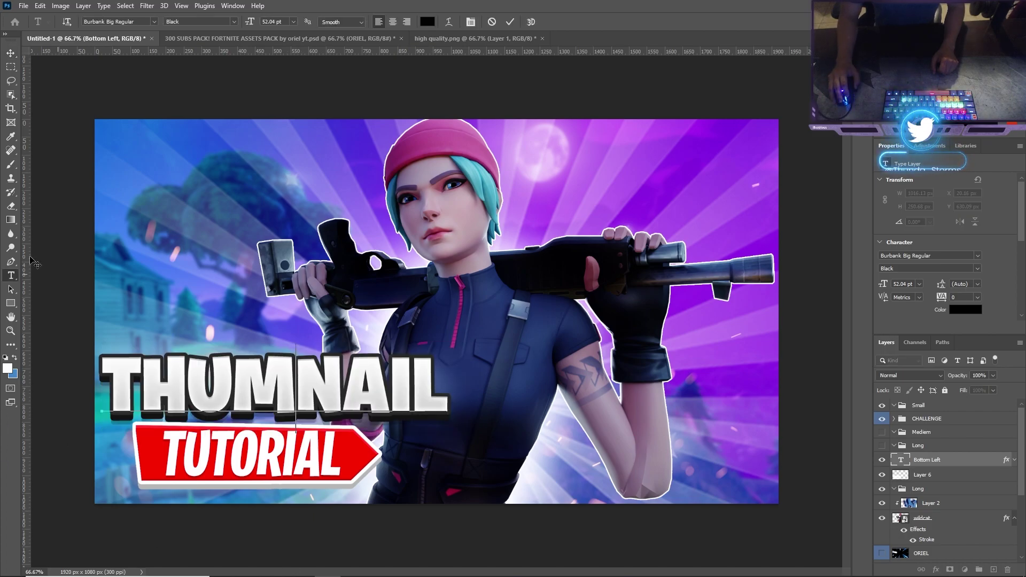
type("B")
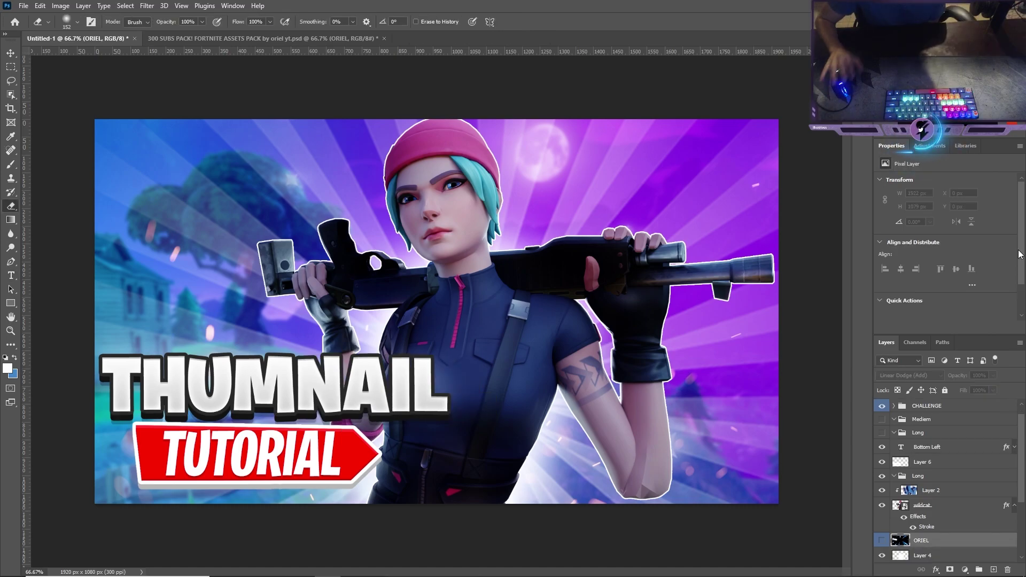
Step: Export the thumbnail via File > Export > Export As as a Smaller File (8-bit) PNG
left_click(24, 6)
mouse_move(64, 161)
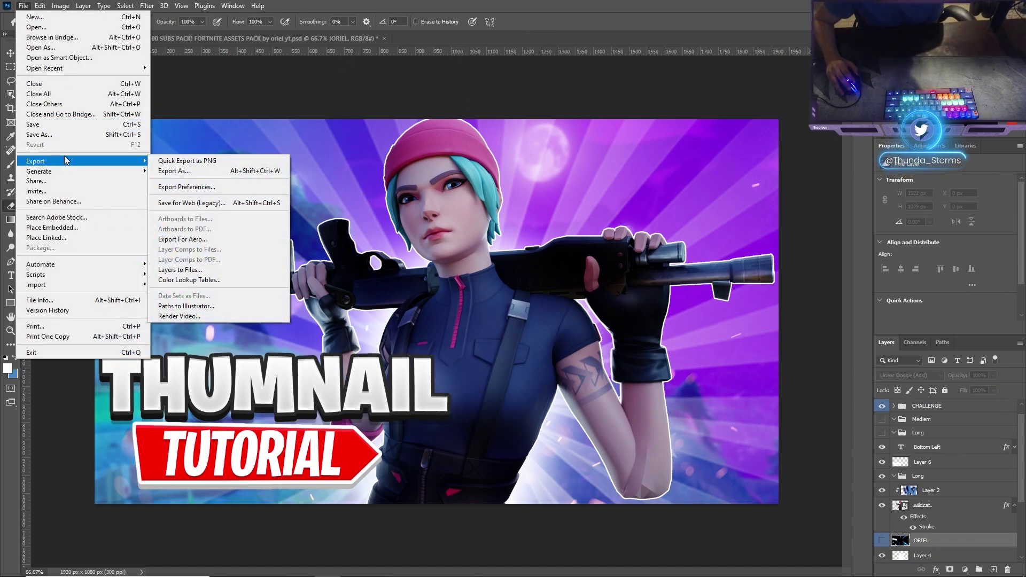
left_click(167, 172)
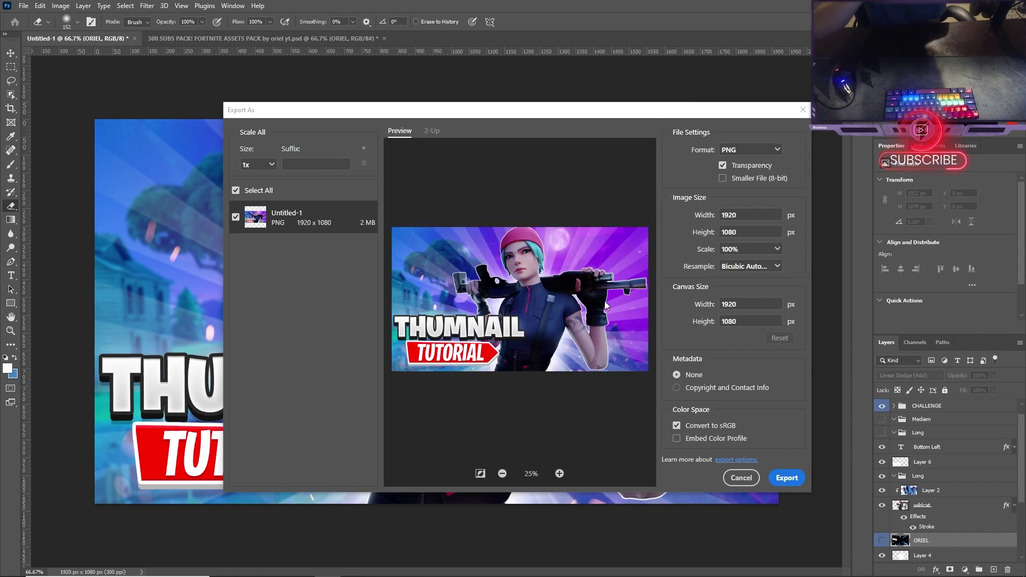
left_click(723, 179)
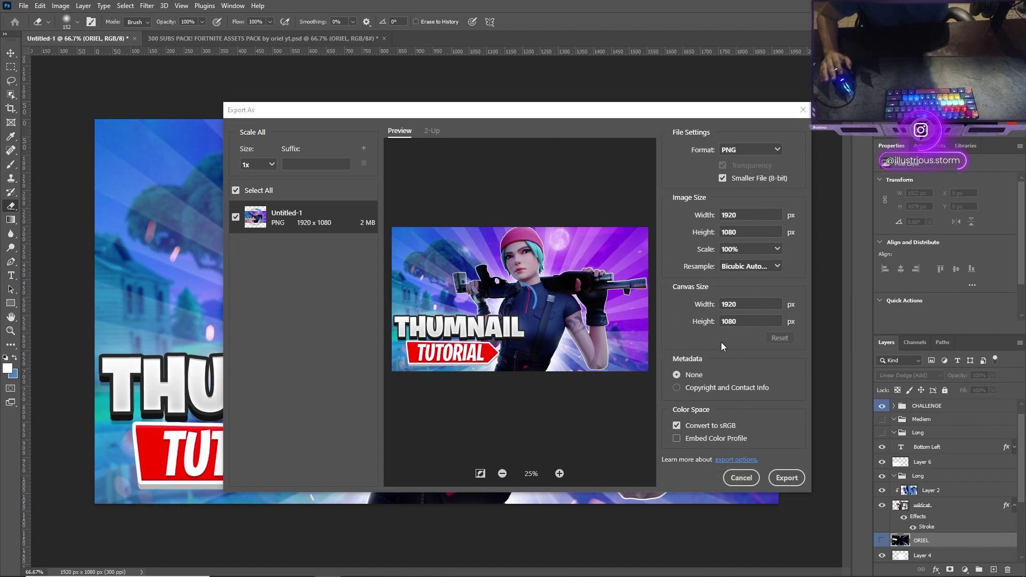
left_click(786, 478)
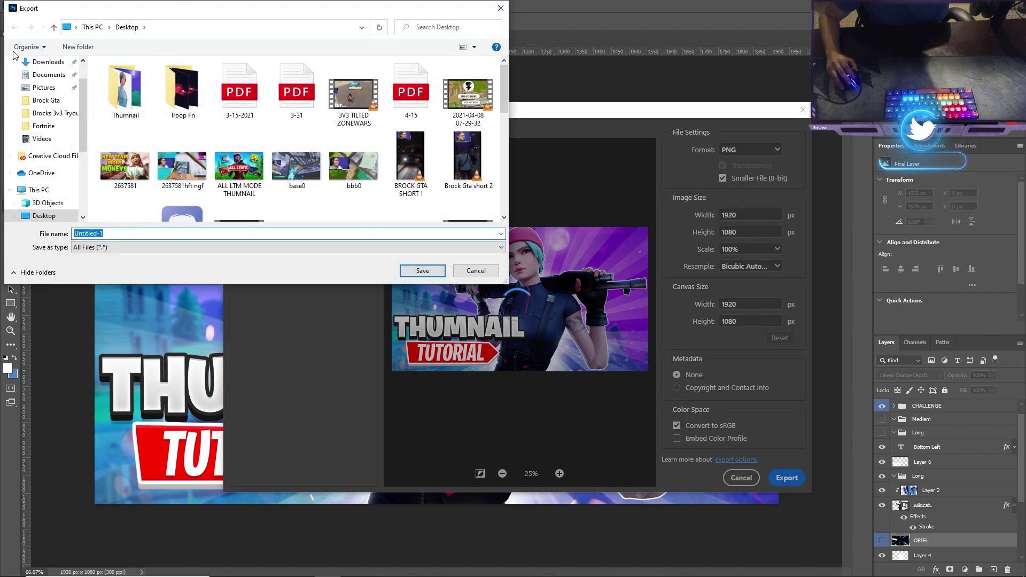
Step: Save the PNG as Finished thumnail in the Desktop's Thumnail folder
scroll(36, 93, "up", 2)
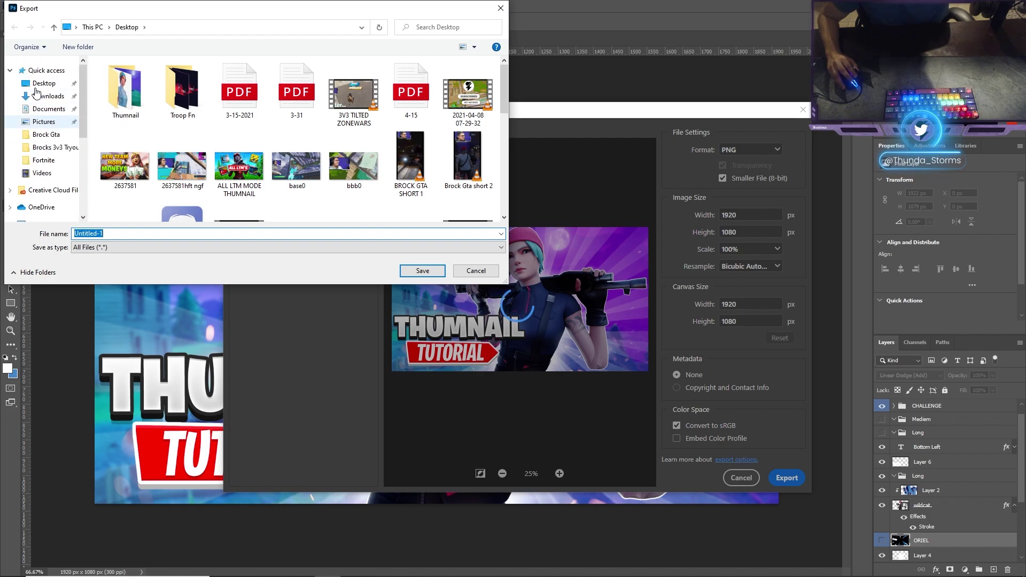
left_click(48, 86)
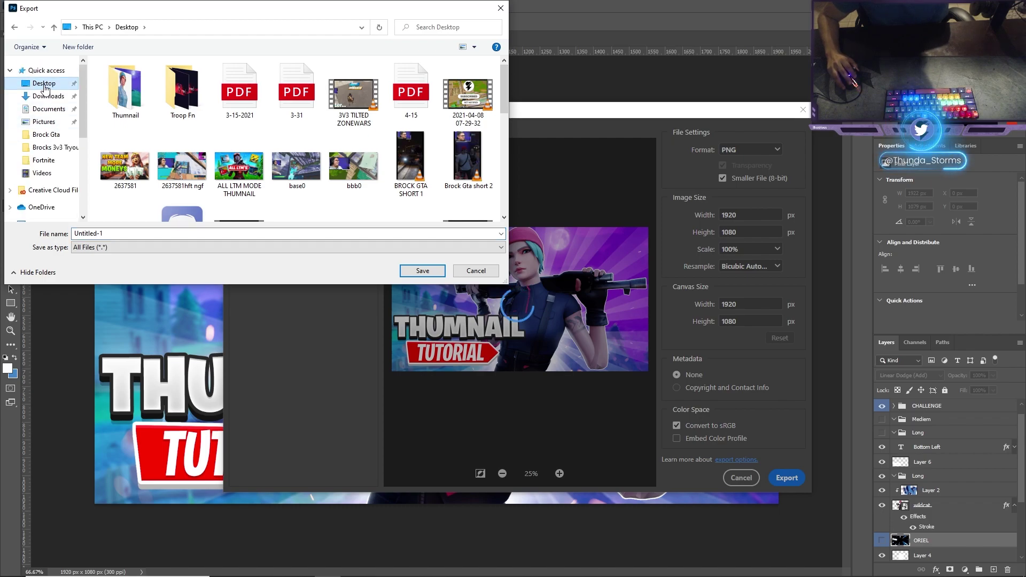
triple_click(142, 232)
type("Thumnail")
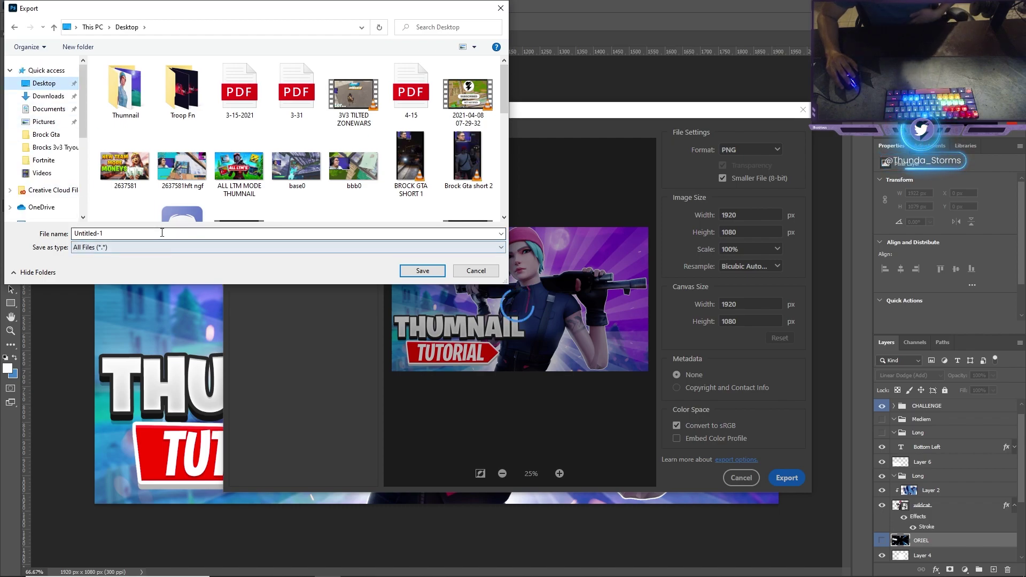
key("Return")
type("fl")
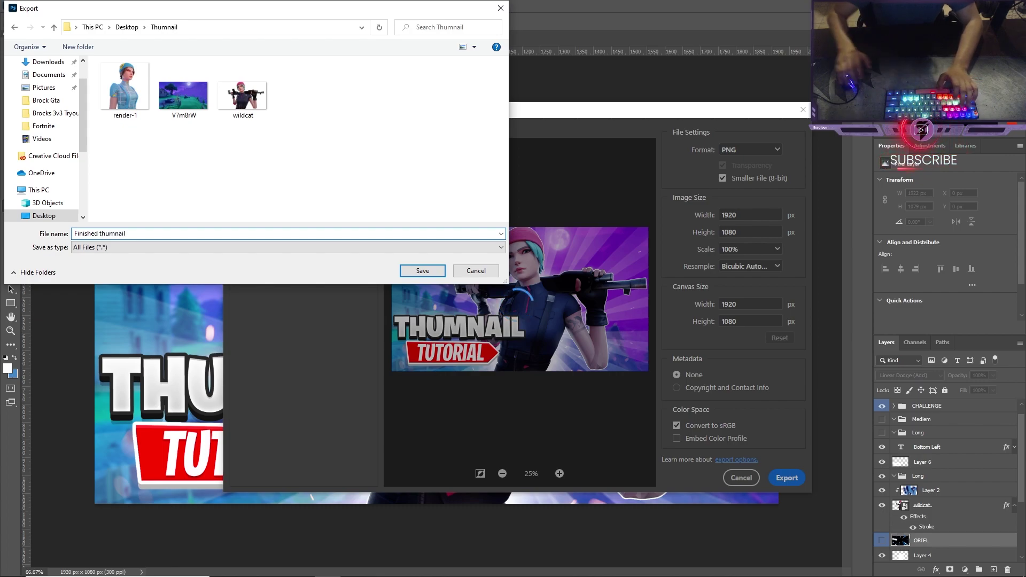
key("Return")
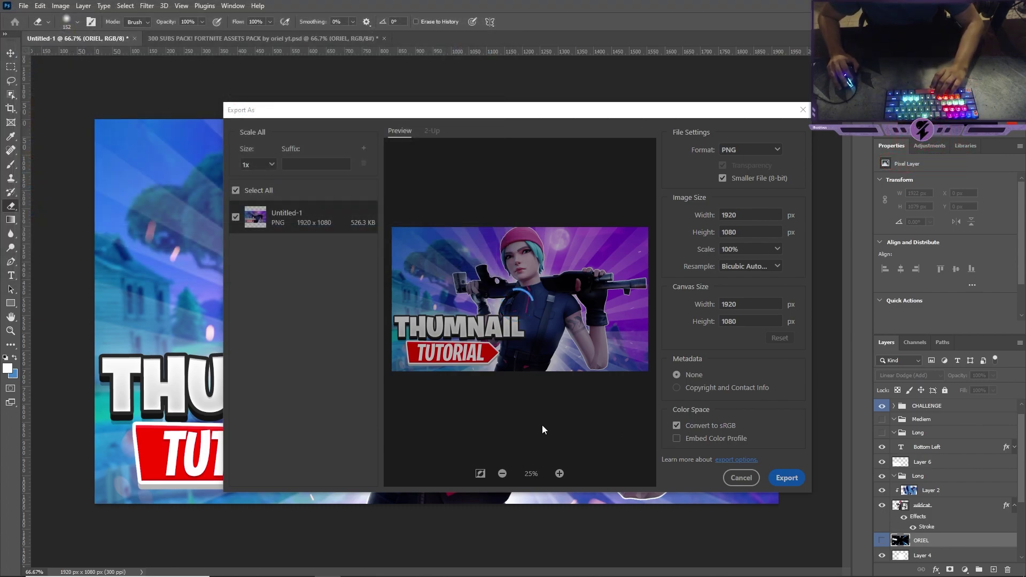